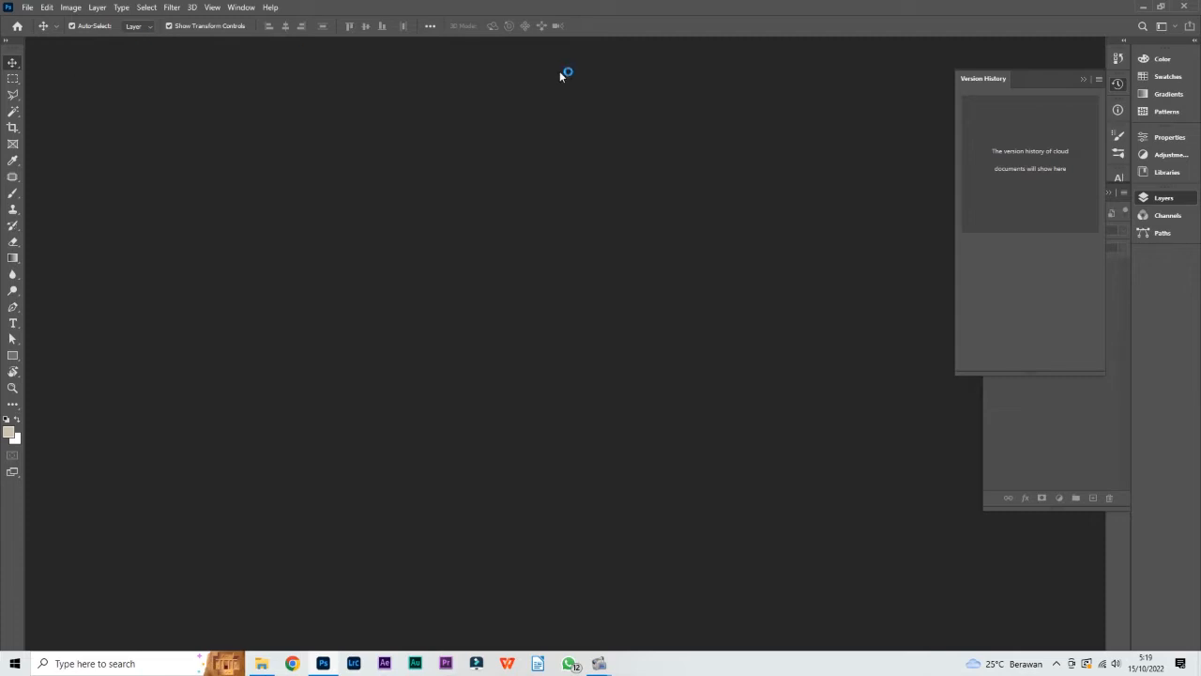
Open the setup for a new document
left_click(27, 7)
left_click(97, 6)
left_click(25, 7)
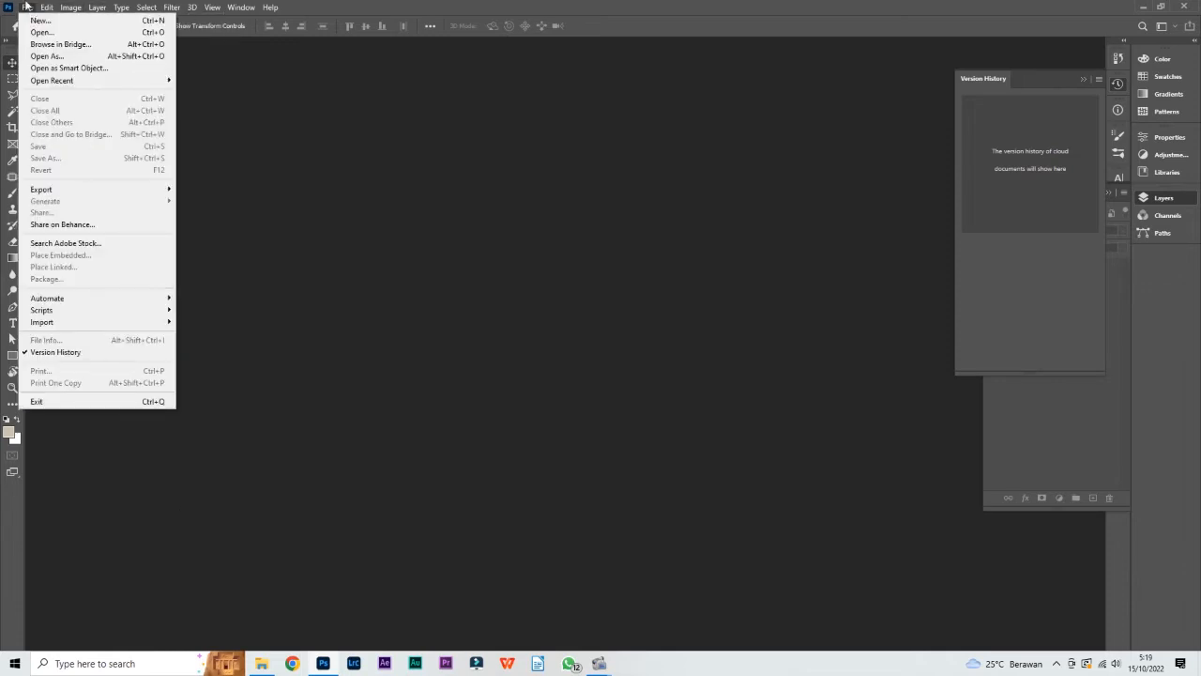
left_click(27, 8)
left_click(30, 10)
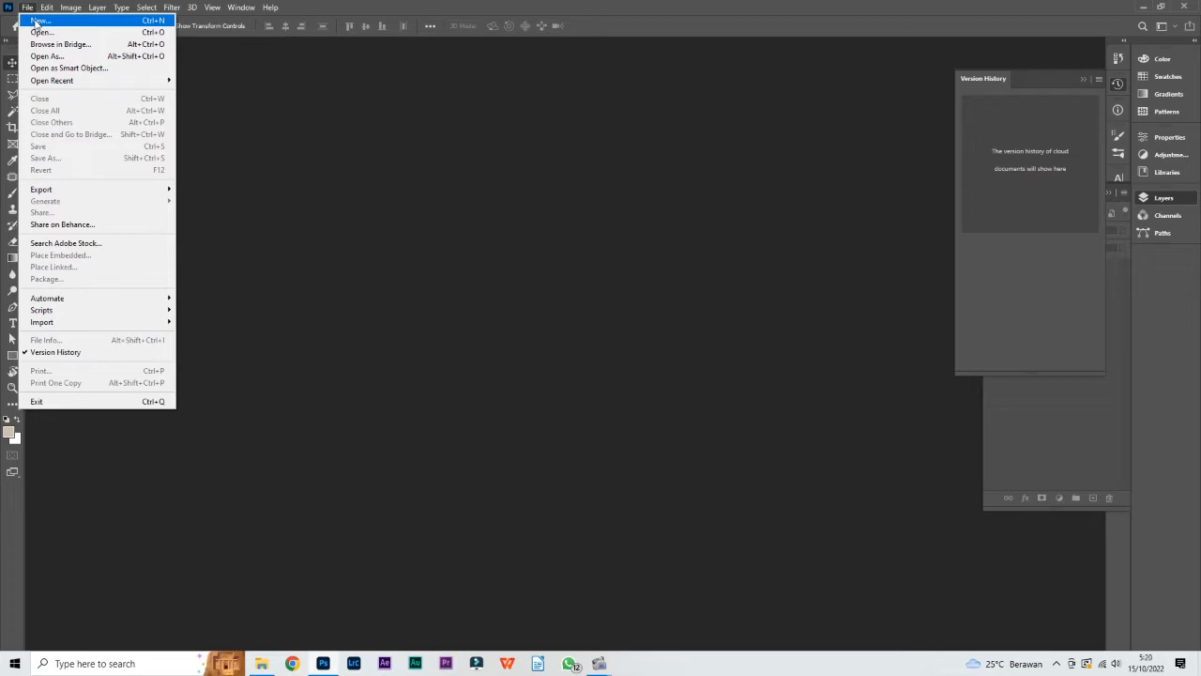
left_click(37, 21)
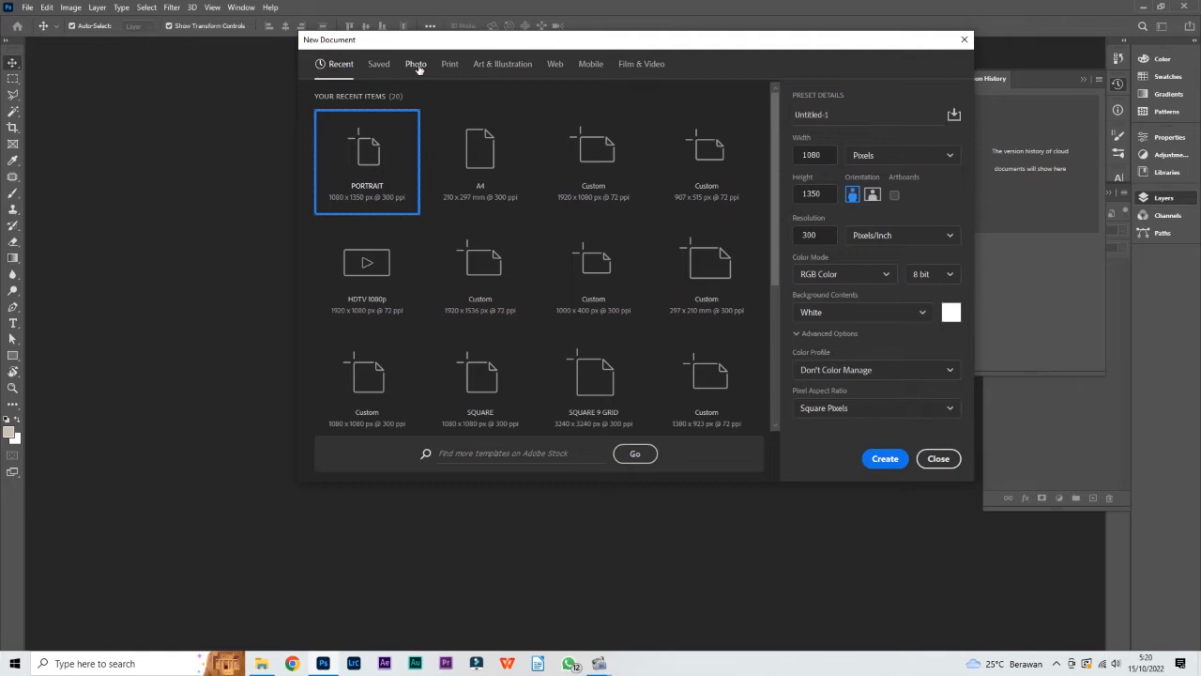
Examine the blank document presets for Photo, Print, Art & Illustration, Web, Mobile and Film & Video
left_click(418, 66)
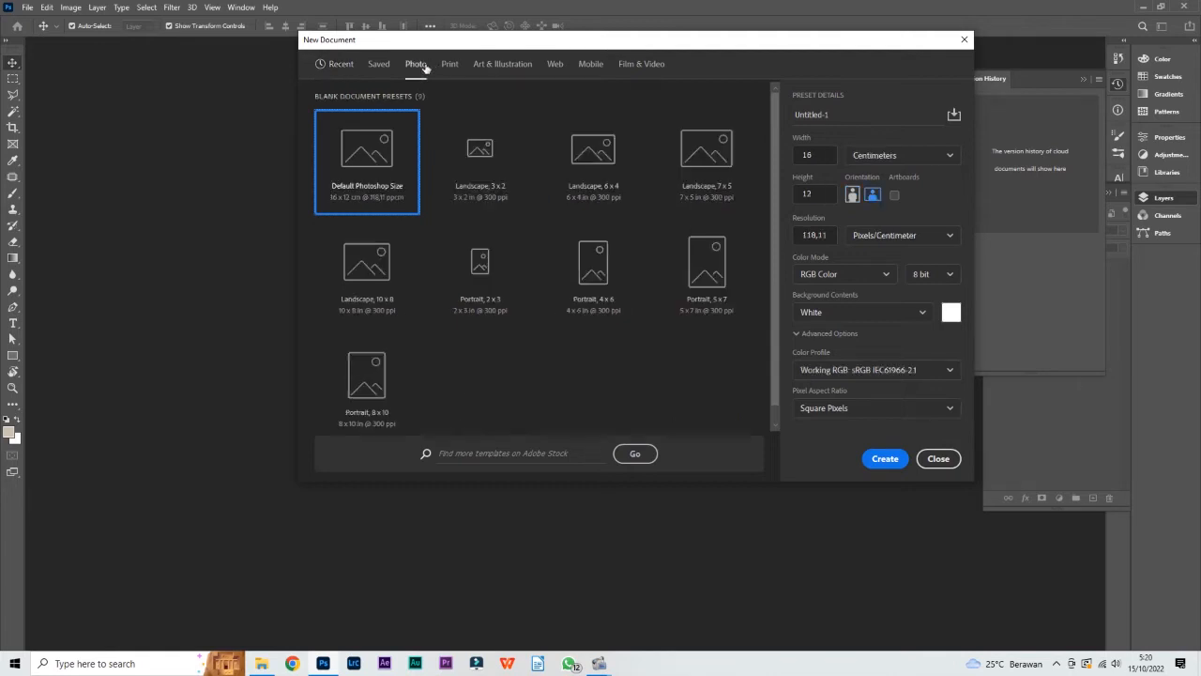
left_click(454, 70)
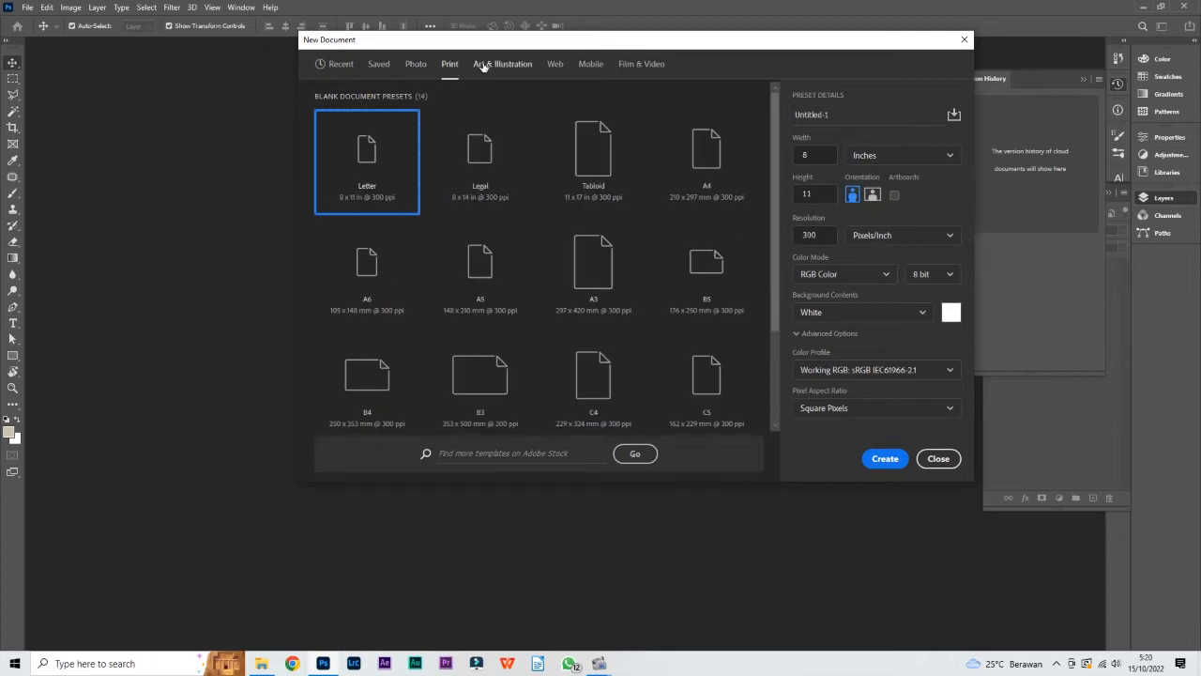
left_click(485, 67)
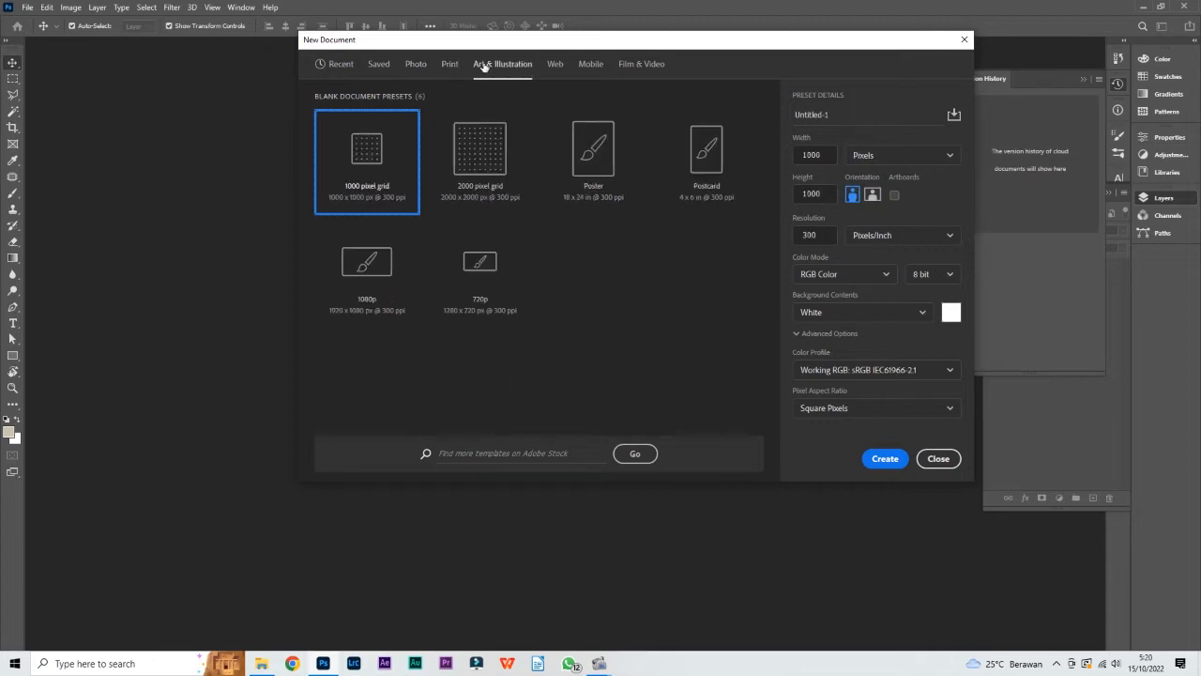
left_click(558, 66)
left_click(601, 74)
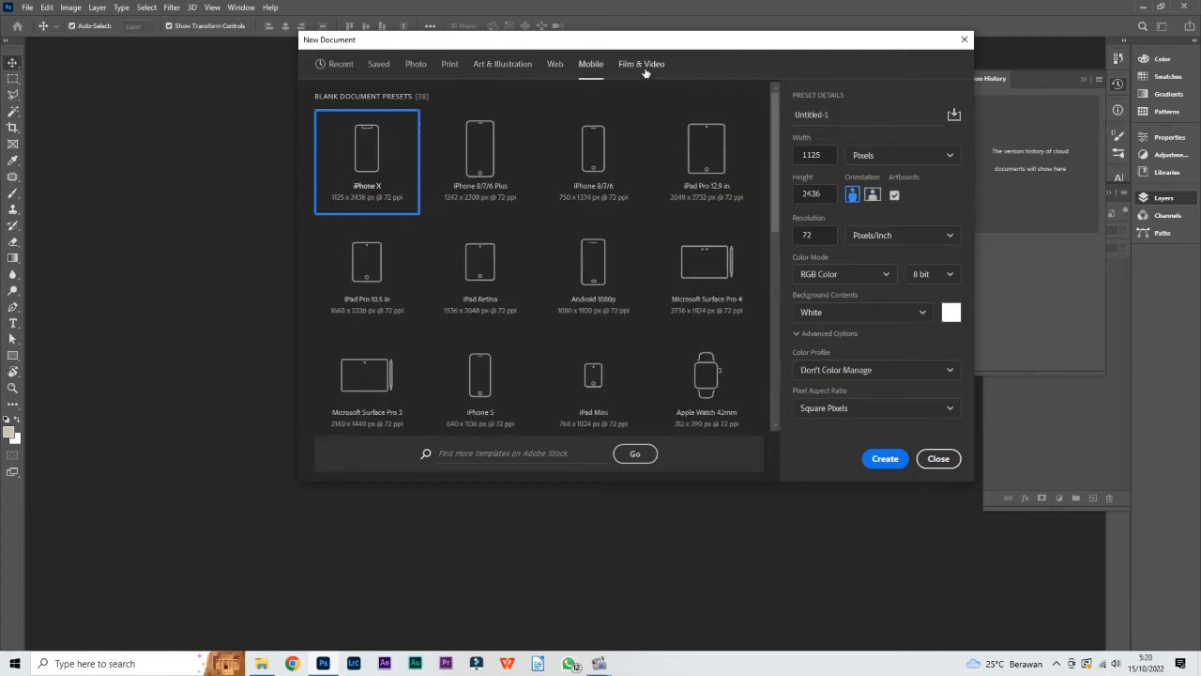
left_click(646, 73)
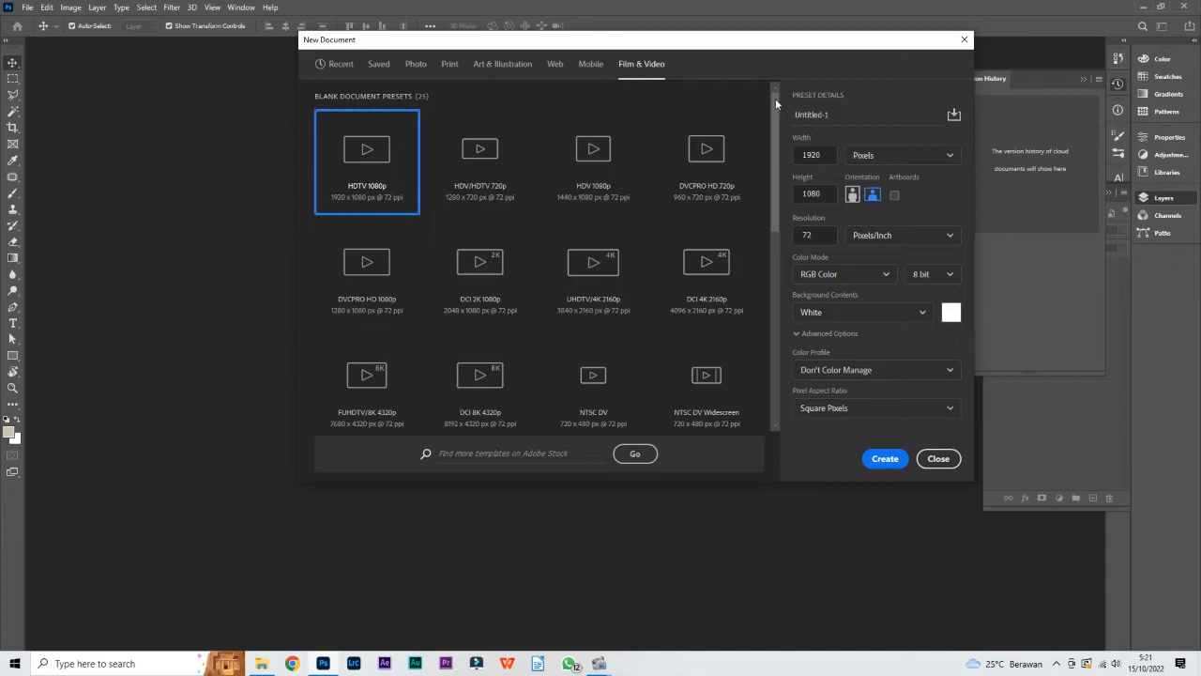
Create a new document from the A4 print preset, 210 x 297 mm at 300 ppi
left_click(448, 65)
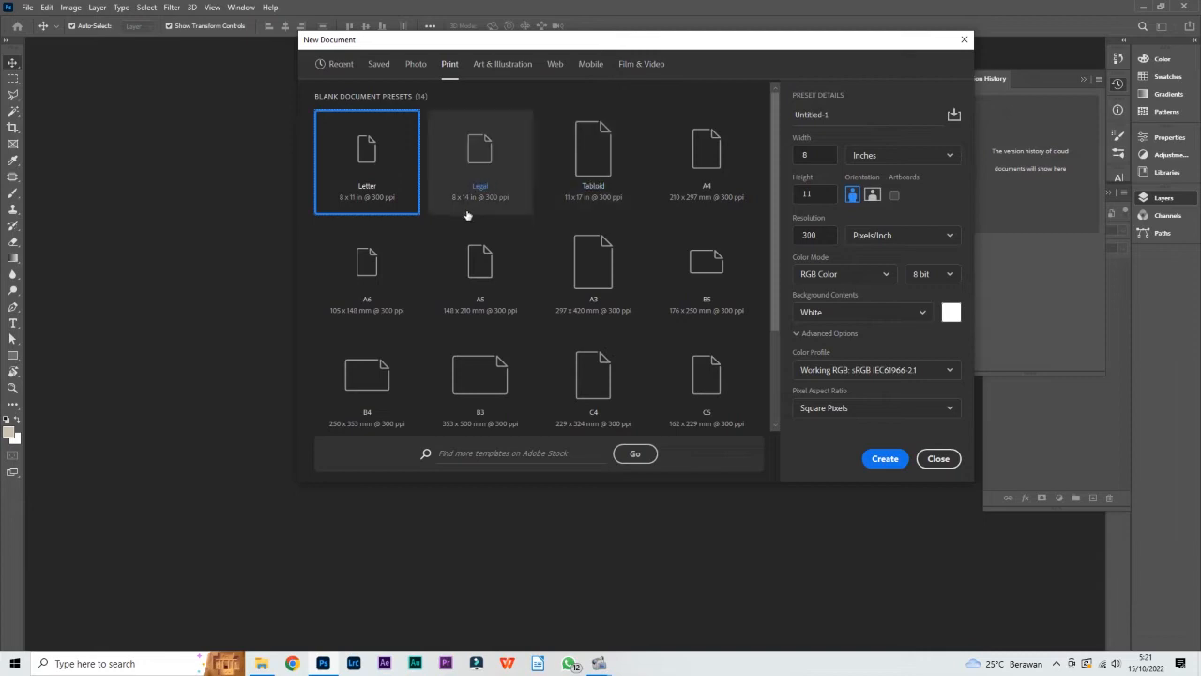
left_click(701, 166)
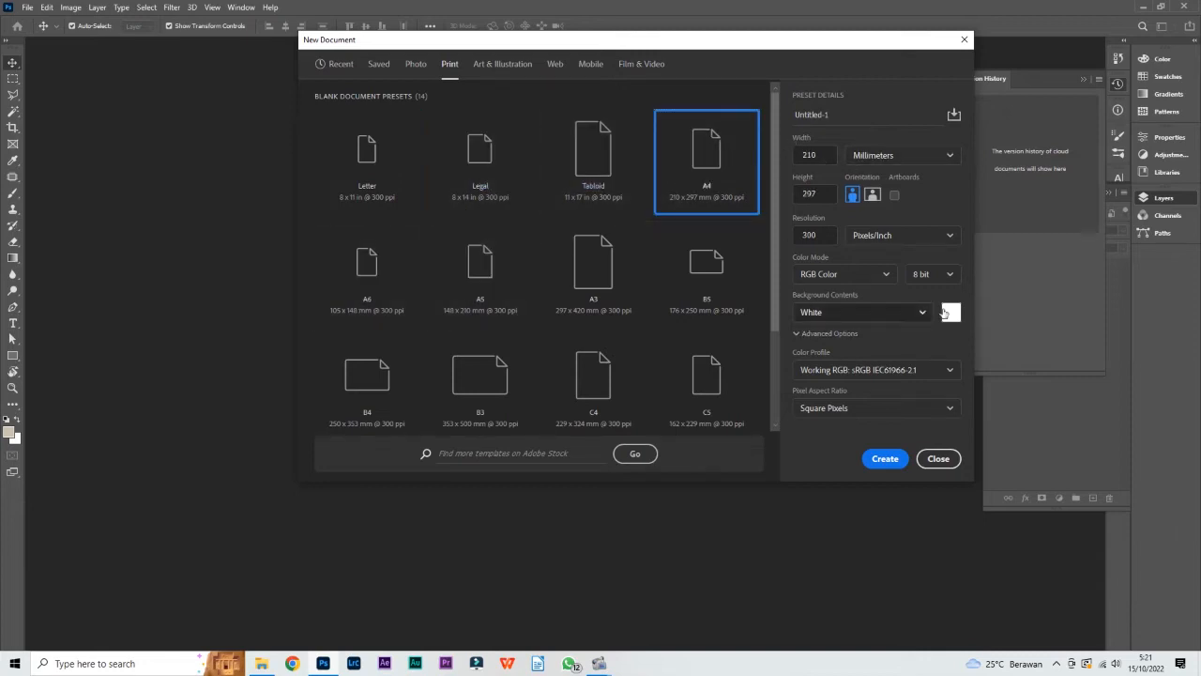
left_click(885, 459)
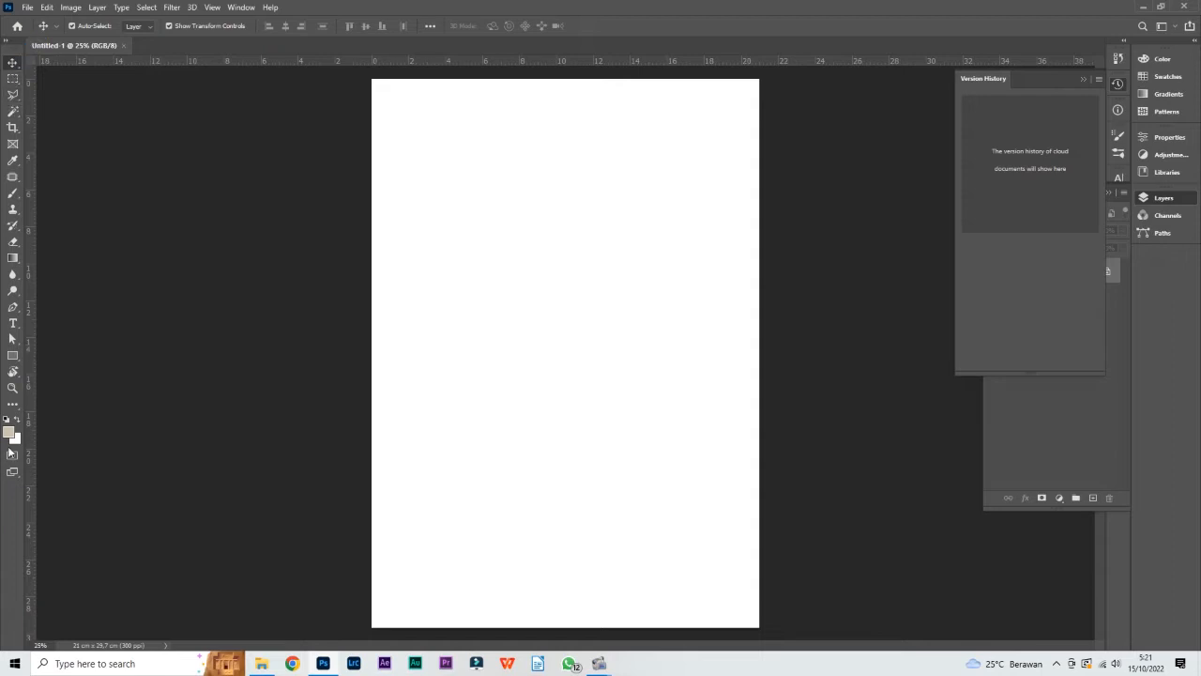
Switch the toolbox to two columns and draw a beige square shape about 5.8 cm wide in the page's upper half
left_click(7, 40)
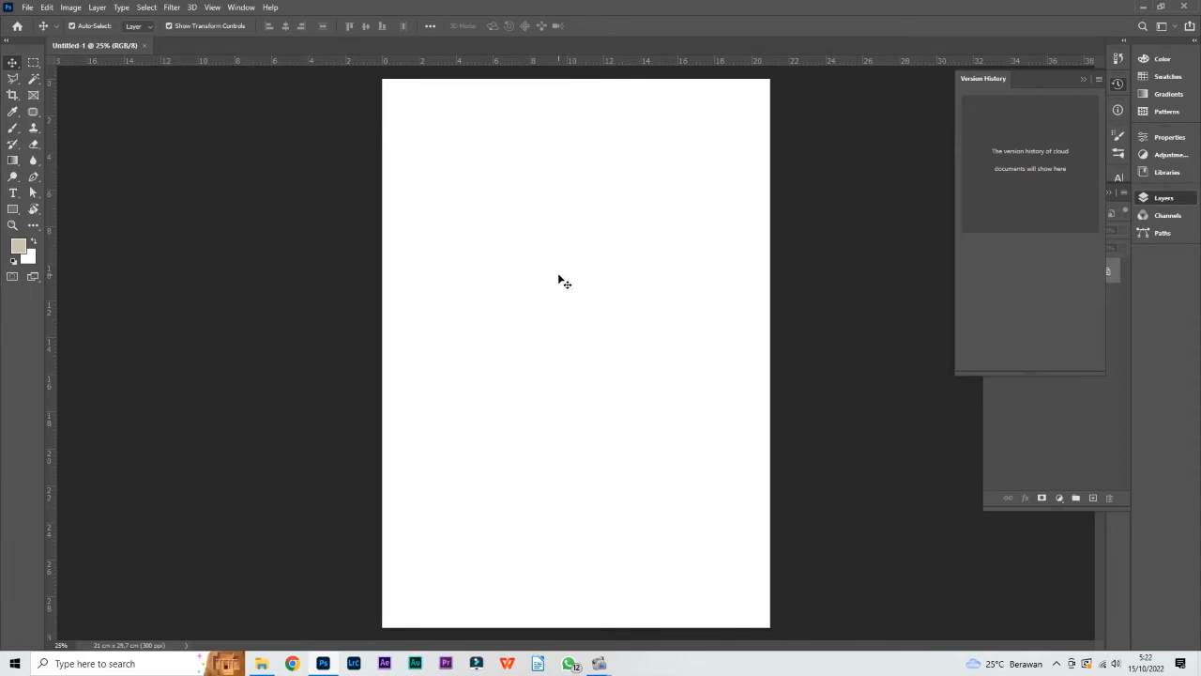
key("b")
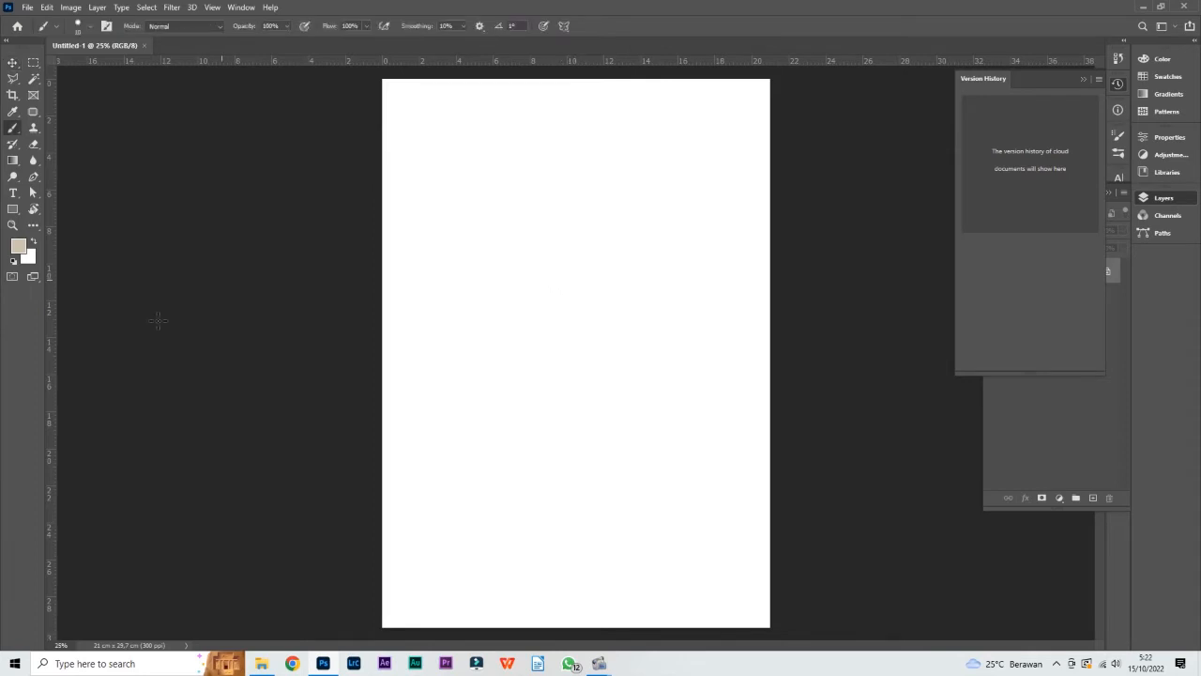
left_click(13, 209)
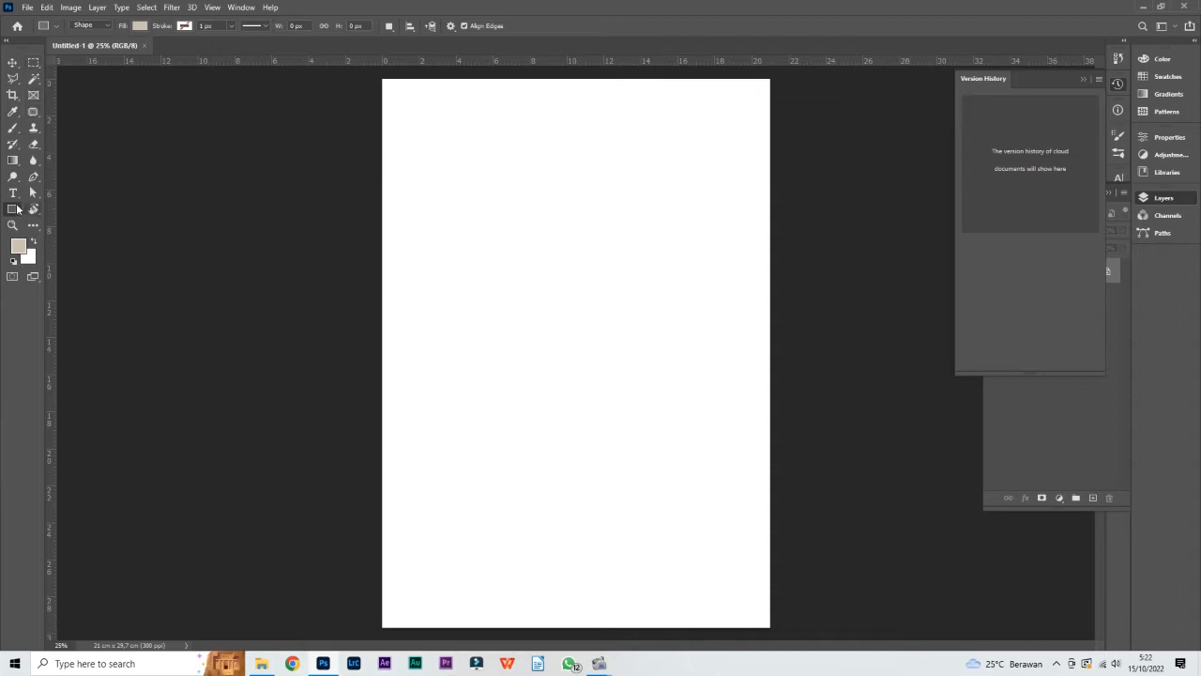
left_click_drag(493, 188, 604, 297)
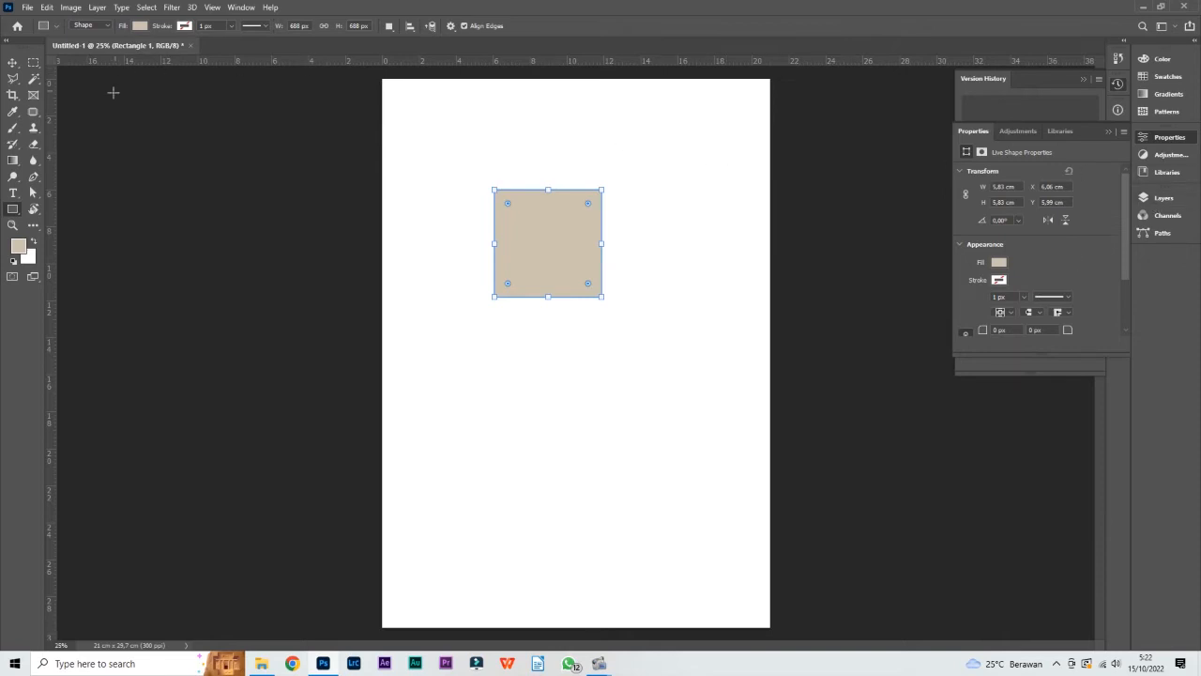
Use the Move tool to reposition the square near the page's upper-left corner, at about X 2.4 cm, Y 2.5 cm
left_click(14, 63)
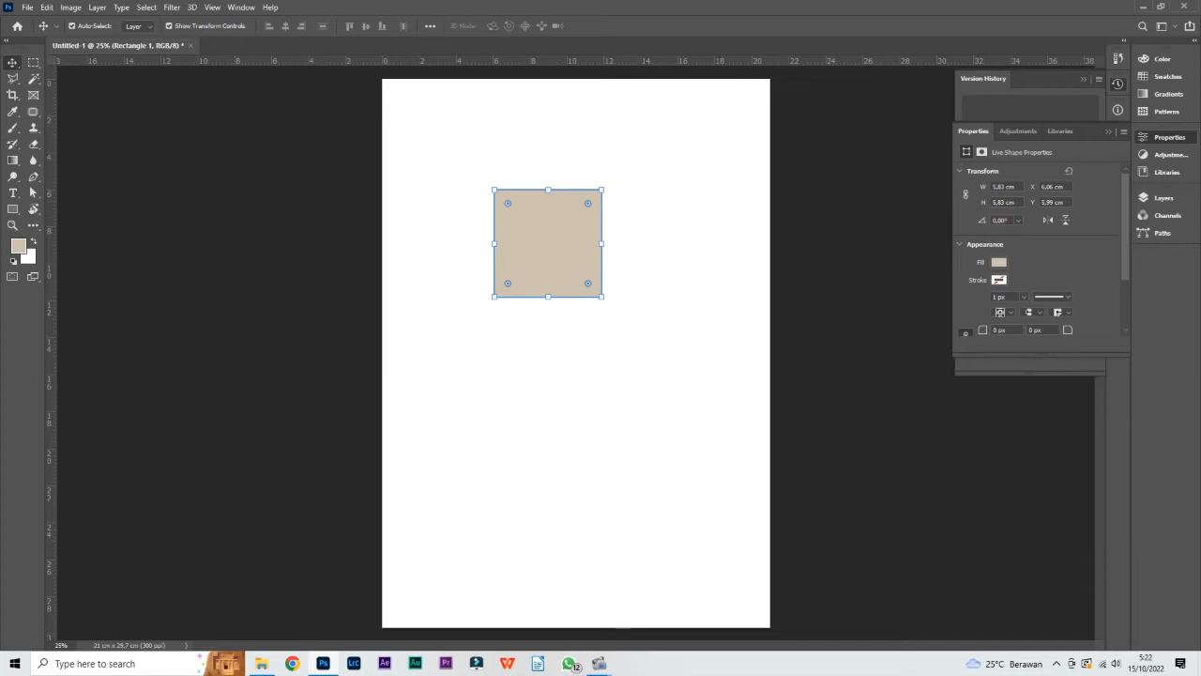
left_click(545, 156)
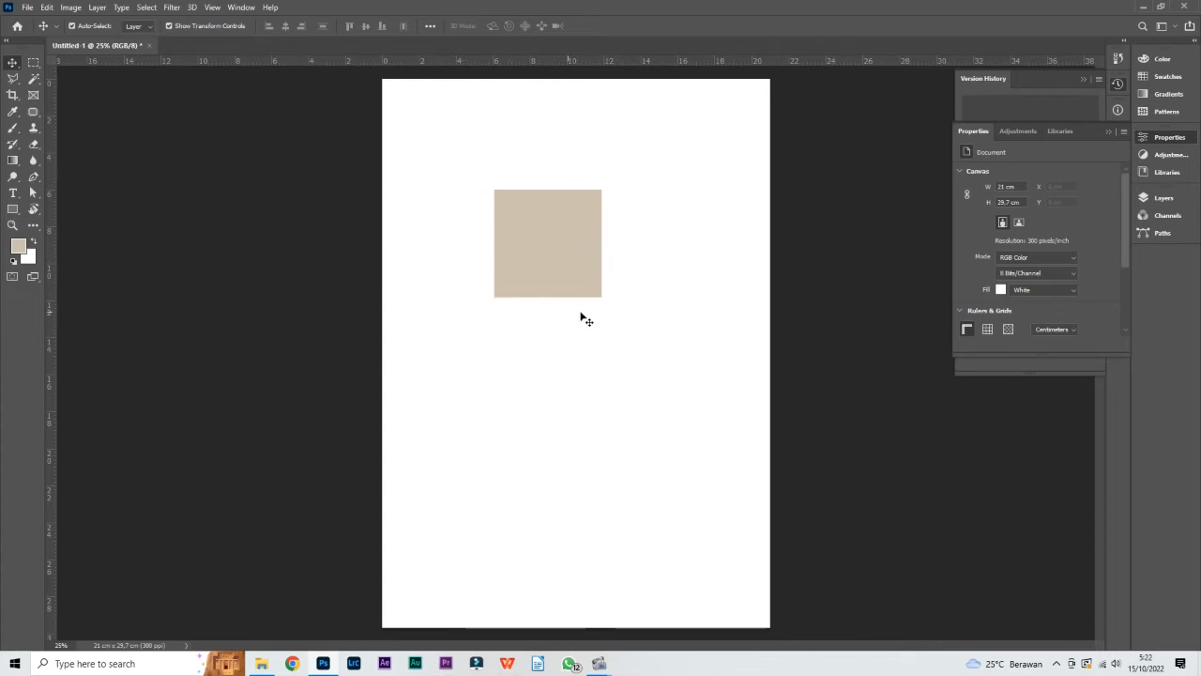
left_click(555, 252)
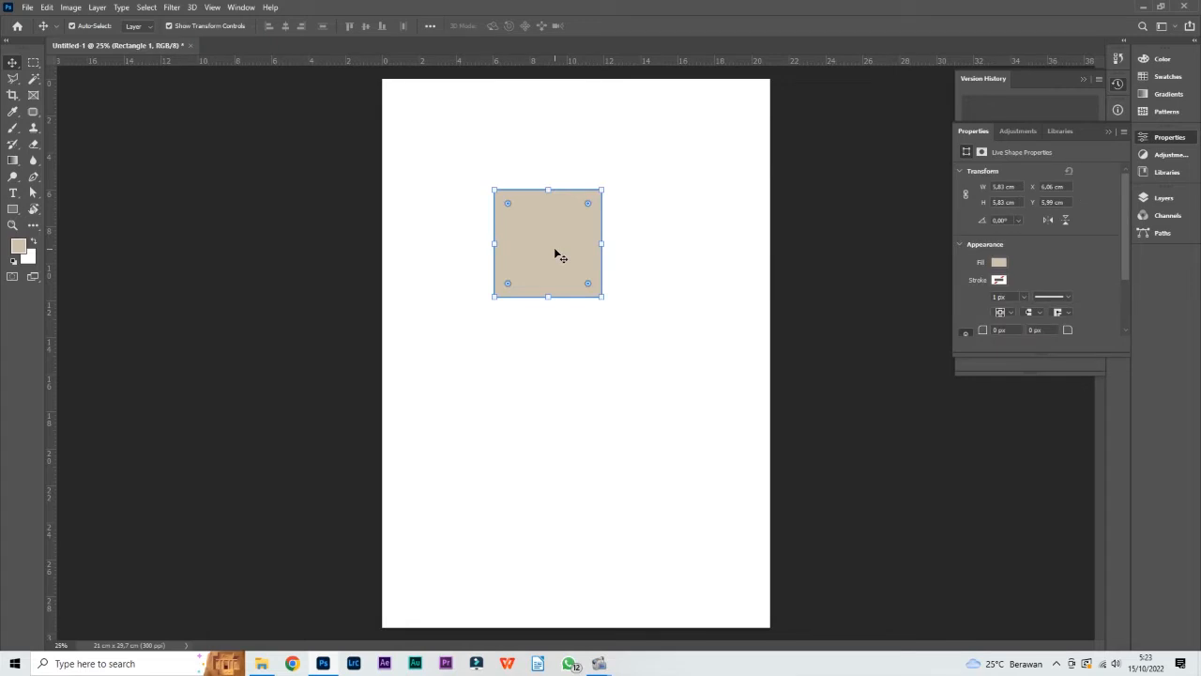
left_click(648, 224)
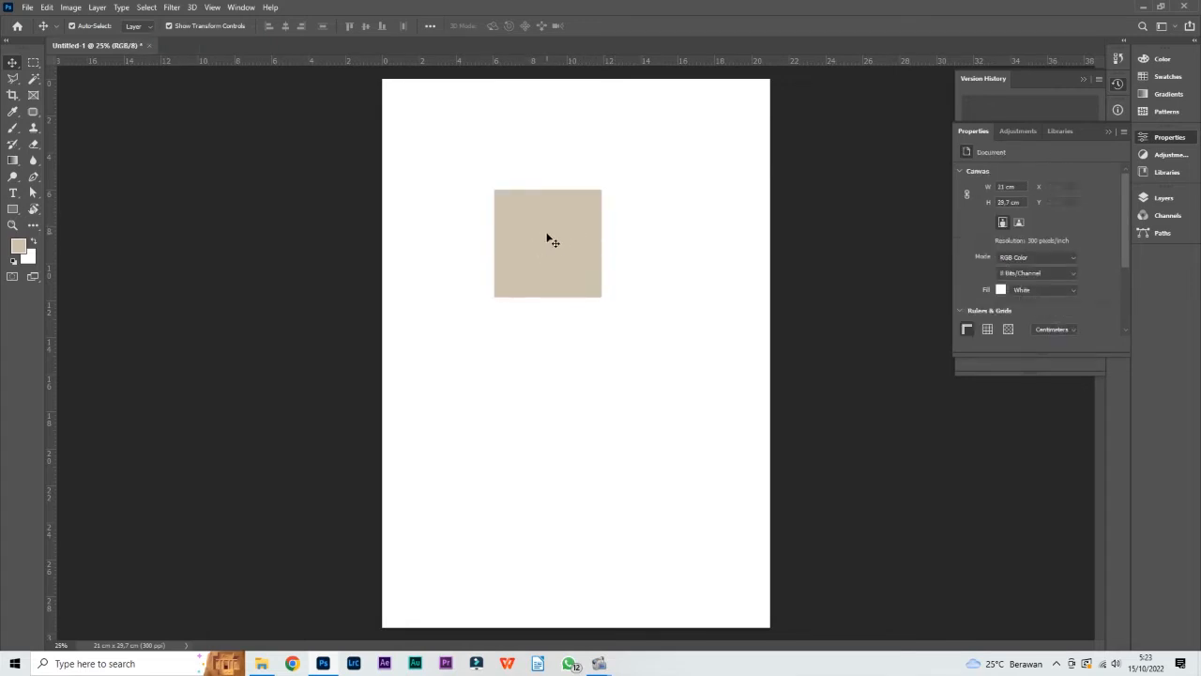
left_click(549, 243)
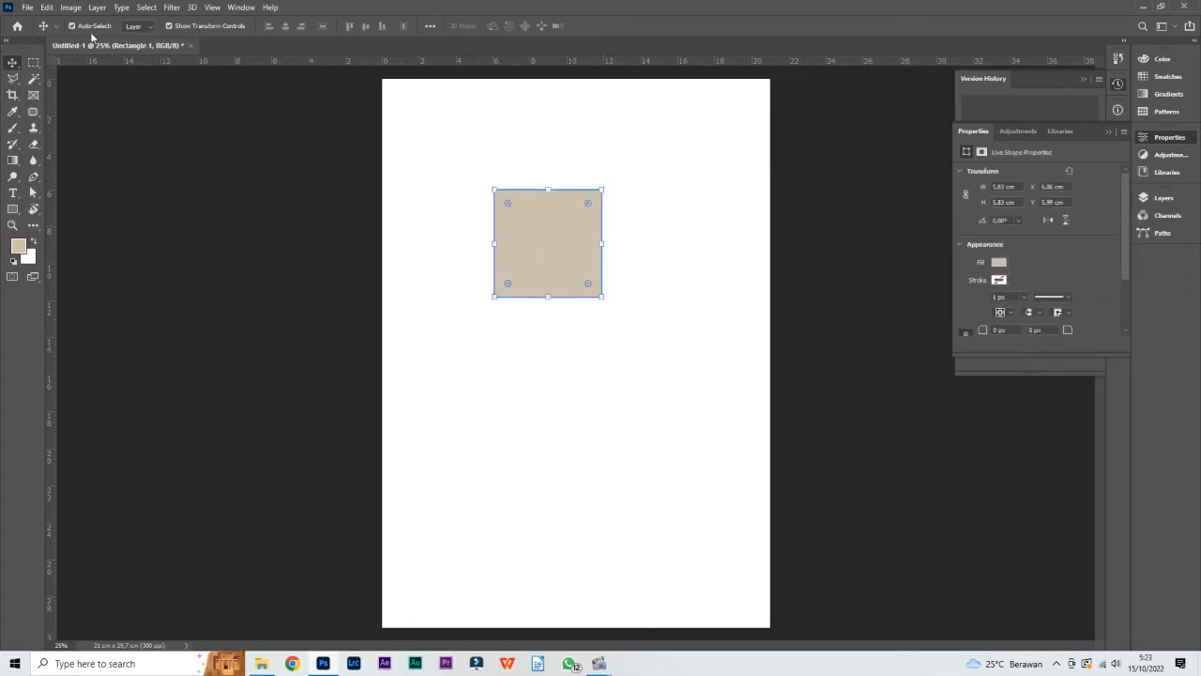
left_click_drag(566, 247, 492, 173)
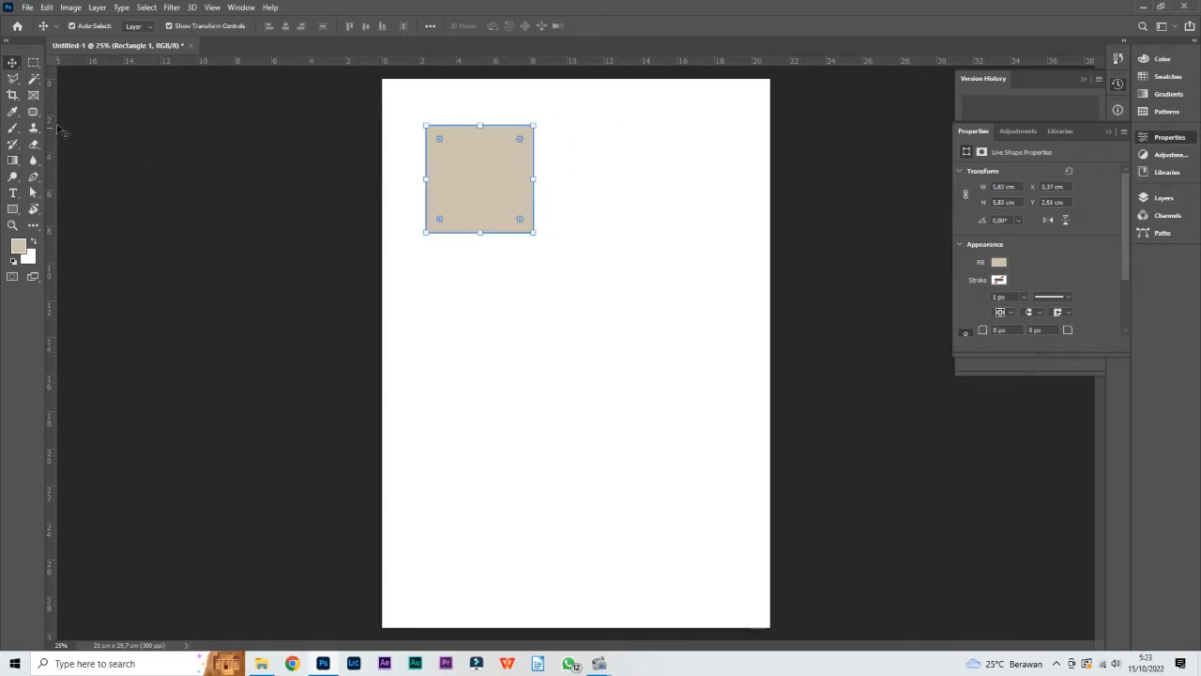
Test selecting and deselecting the square with Auto-Select on, and turn Auto-Select off with nothing selected
left_click(476, 154)
left_click(78, 30)
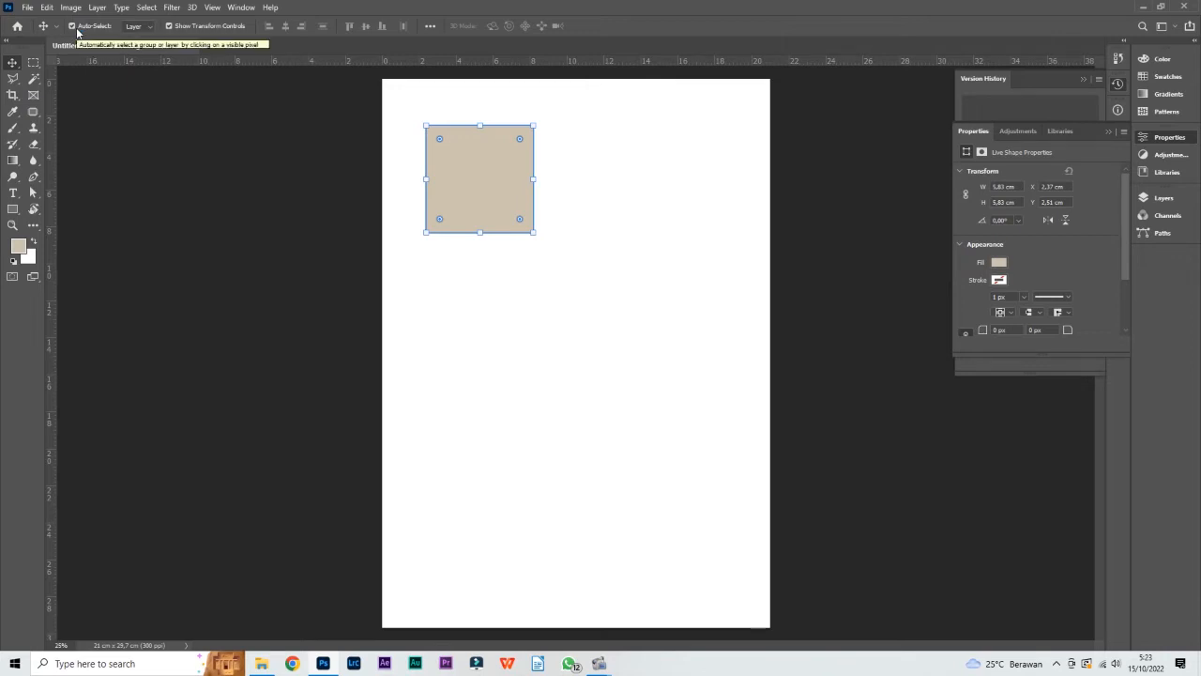
left_click(593, 186)
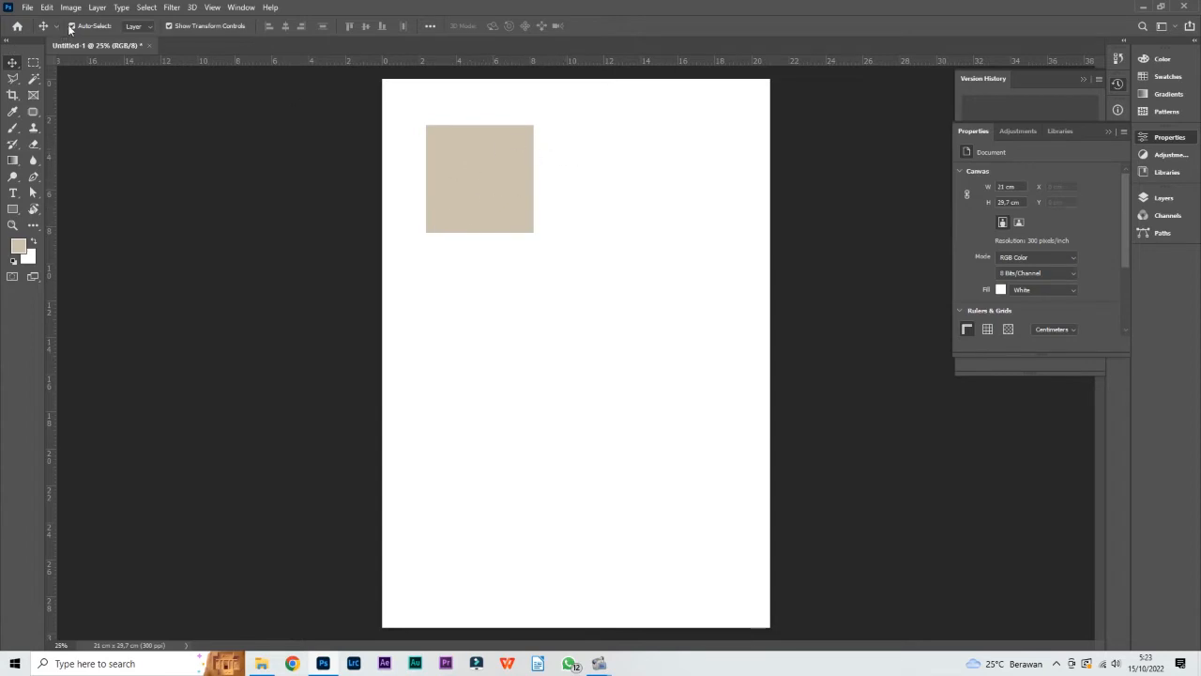
left_click(490, 186)
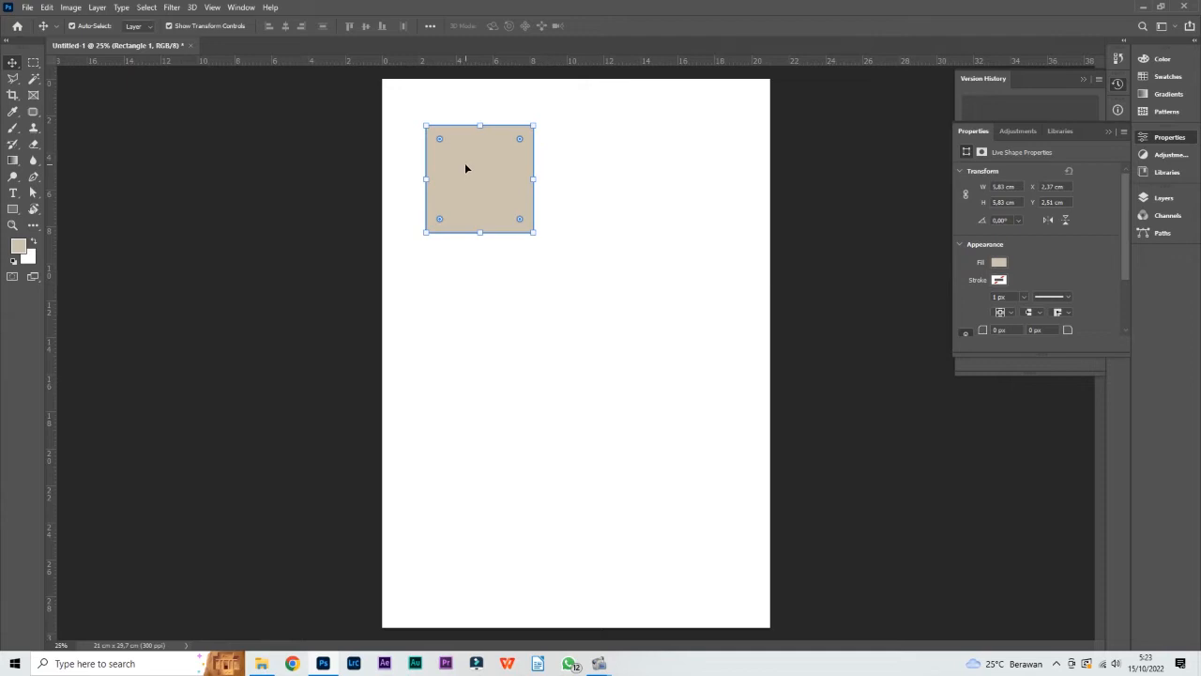
left_click(565, 147)
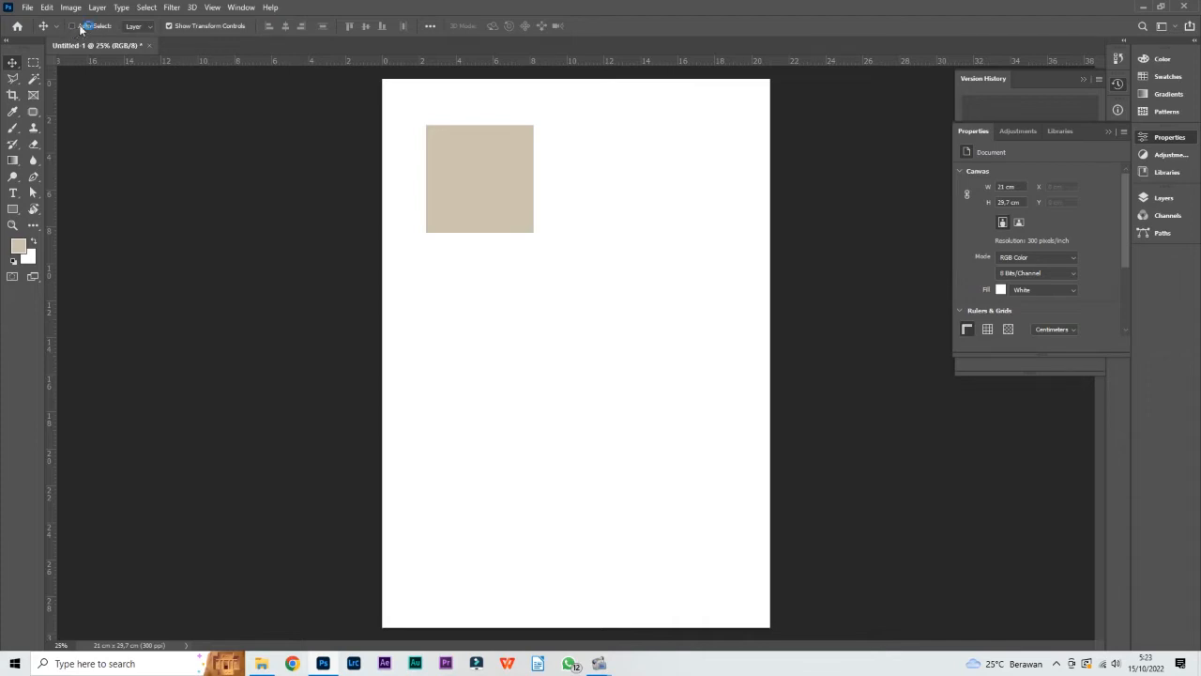
Try to pick the square directly on the canvas with Auto-Select off and no layer selected
left_click(490, 176)
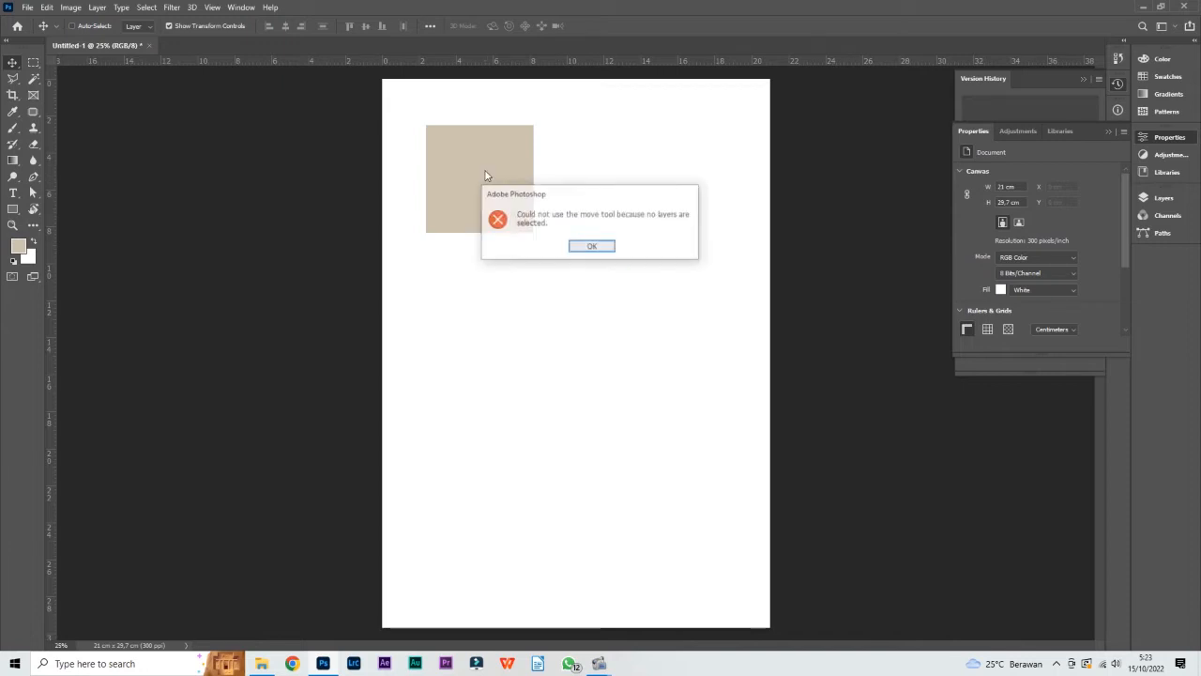
left_click(599, 248)
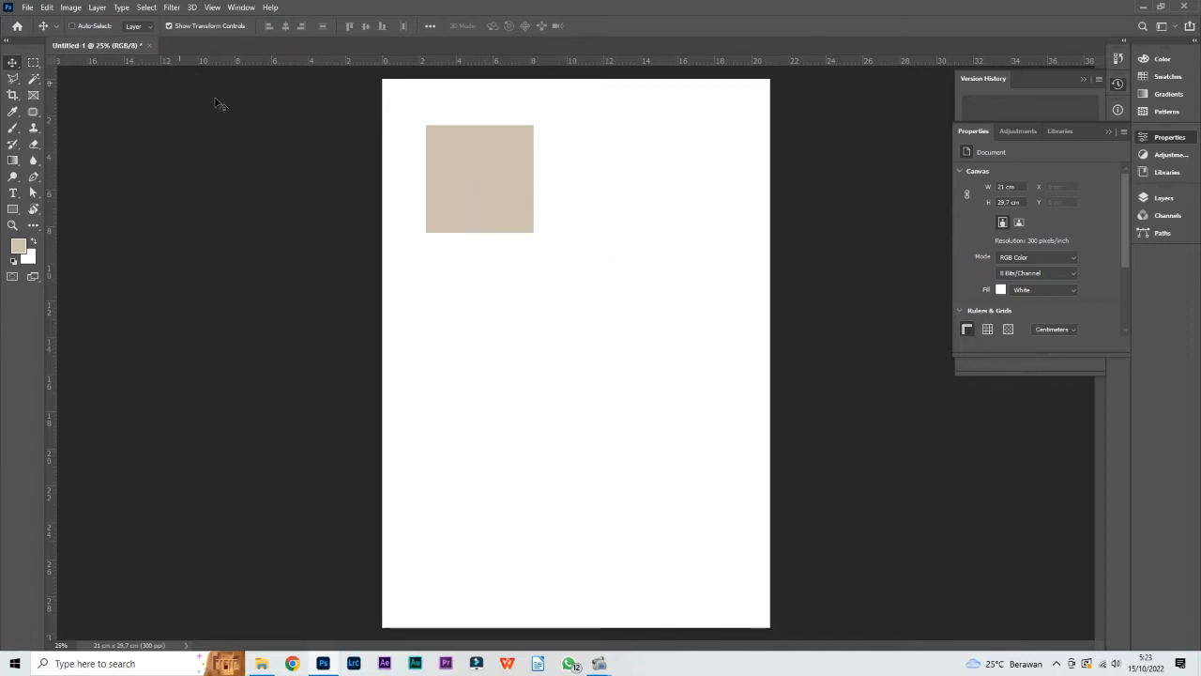
left_click(475, 180)
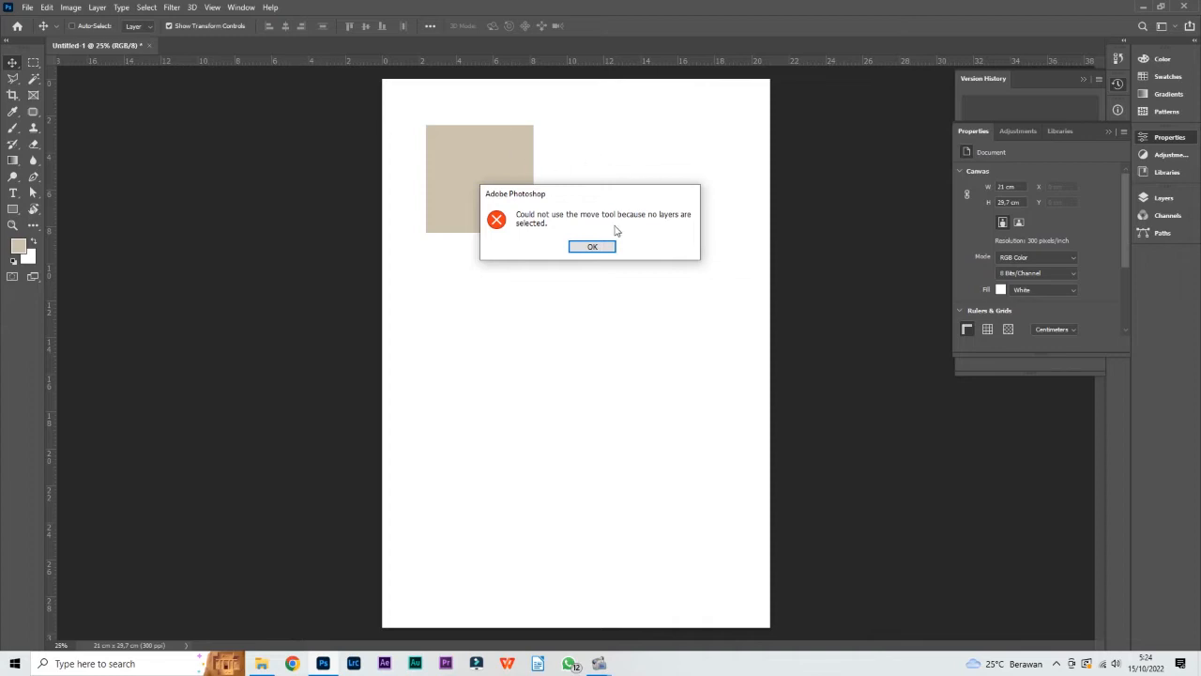
left_click(592, 247)
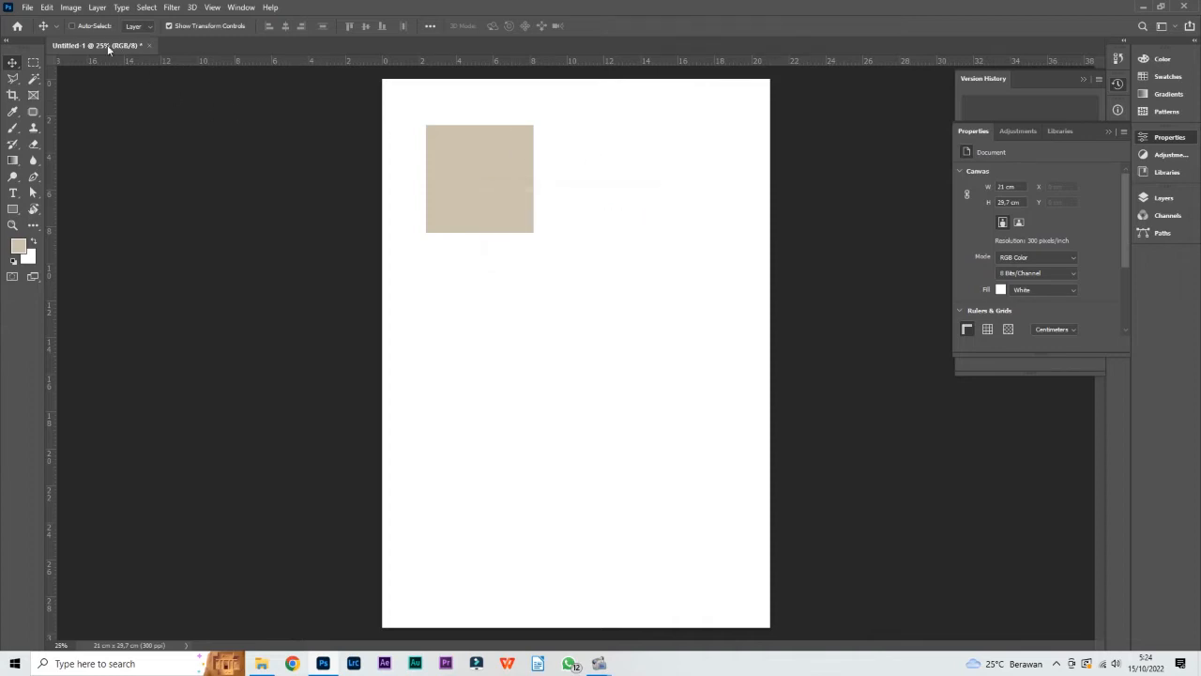
Select the Rectangle 1 layer and move its square slightly down and to the right on the page
left_click(1161, 197)
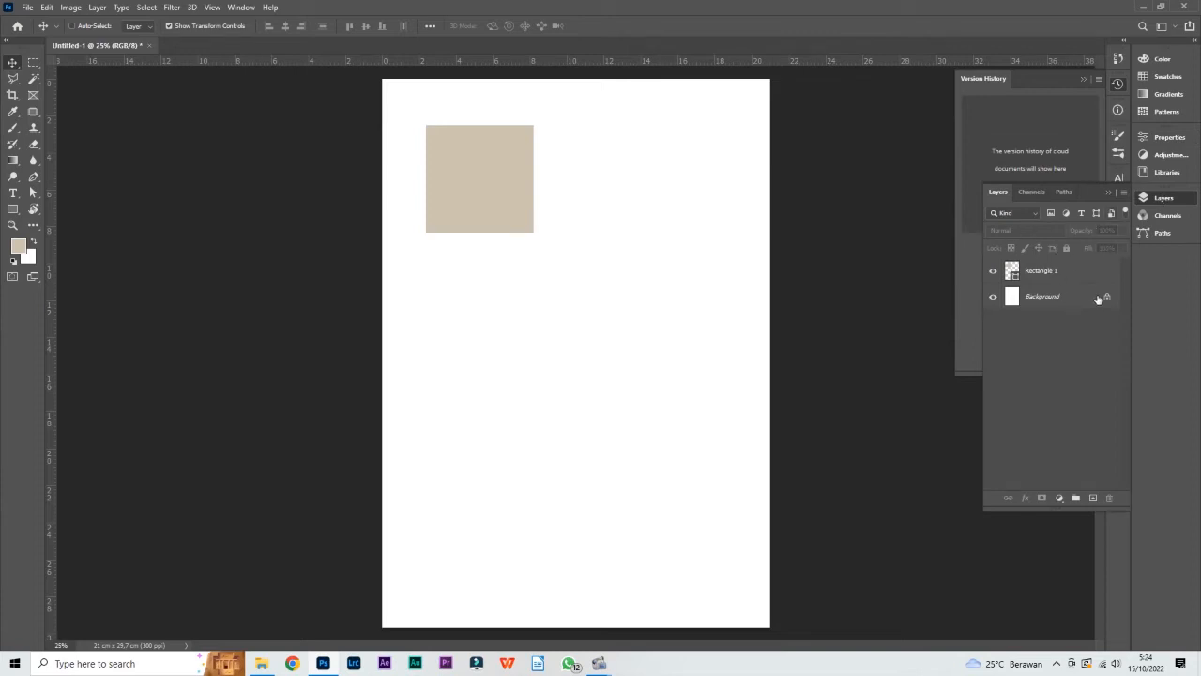
left_click(1053, 272)
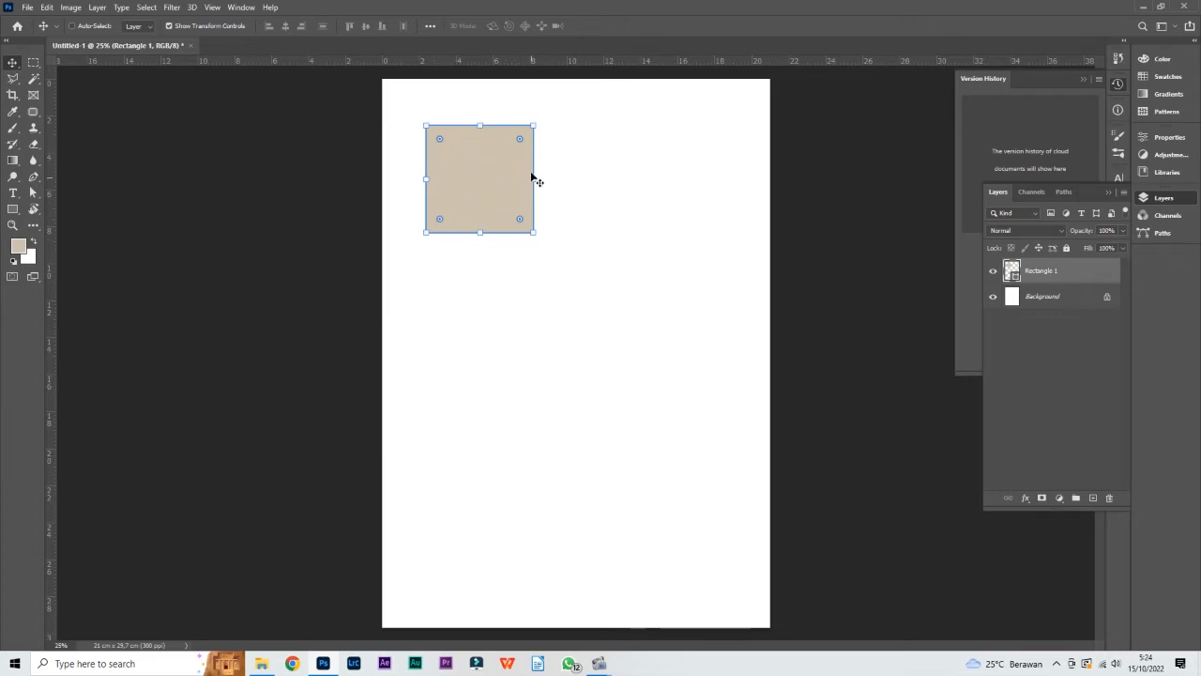
mouse_move(468, 177)
left_mouse_down()
mouse_move(647, 210)
mouse_move(415, 174)
mouse_move(575, 165)
mouse_move(487, 169)
mouse_move(515, 177)
mouse_move(487, 184)
left_mouse_up()
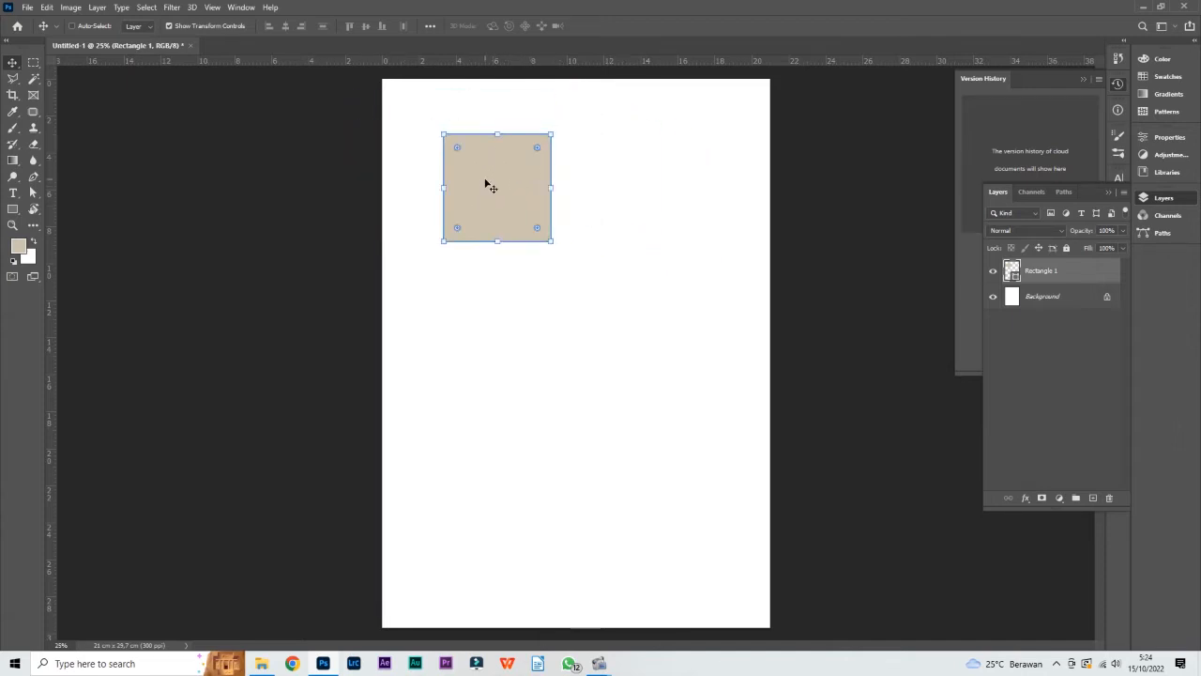
Turn Auto-Select back on, place three copies of the square around the page, and deselect everything
left_click(72, 26)
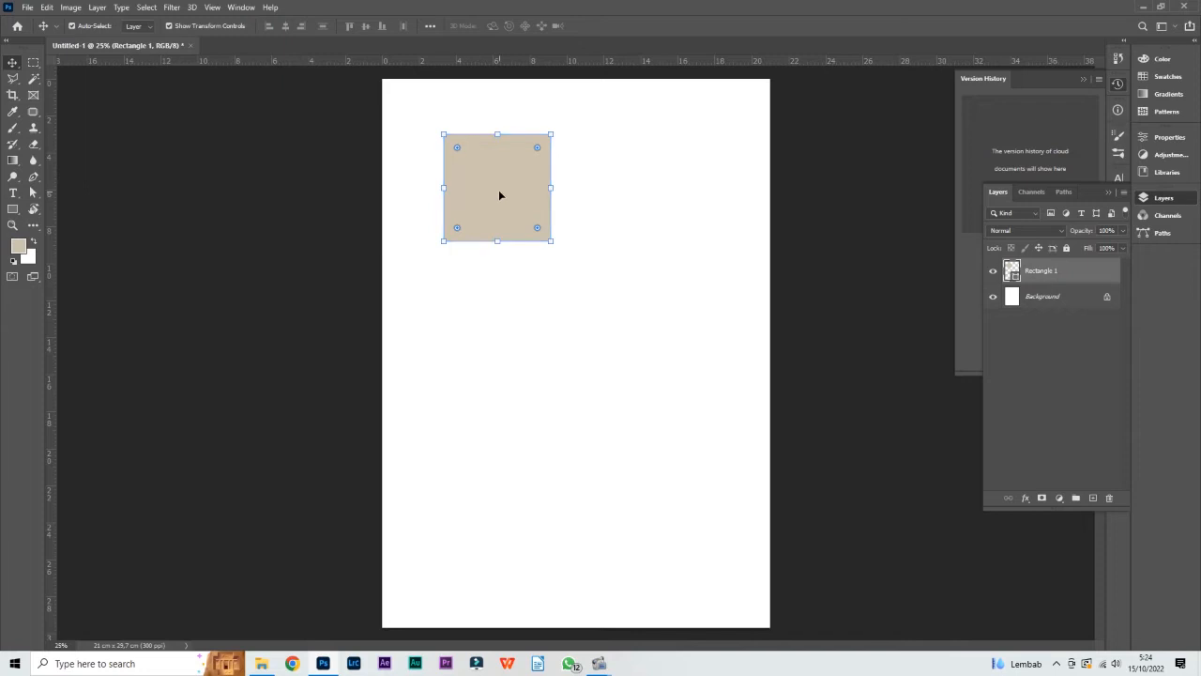
left_click_drag(501, 188, 676, 432)
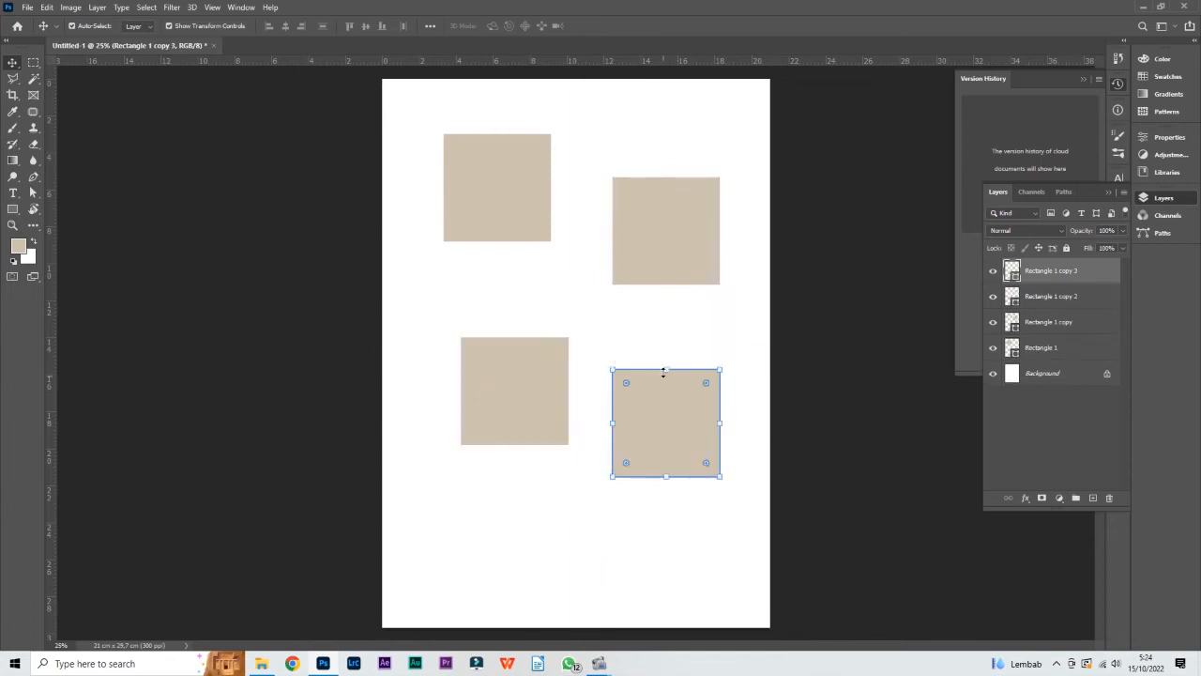
left_click(681, 337)
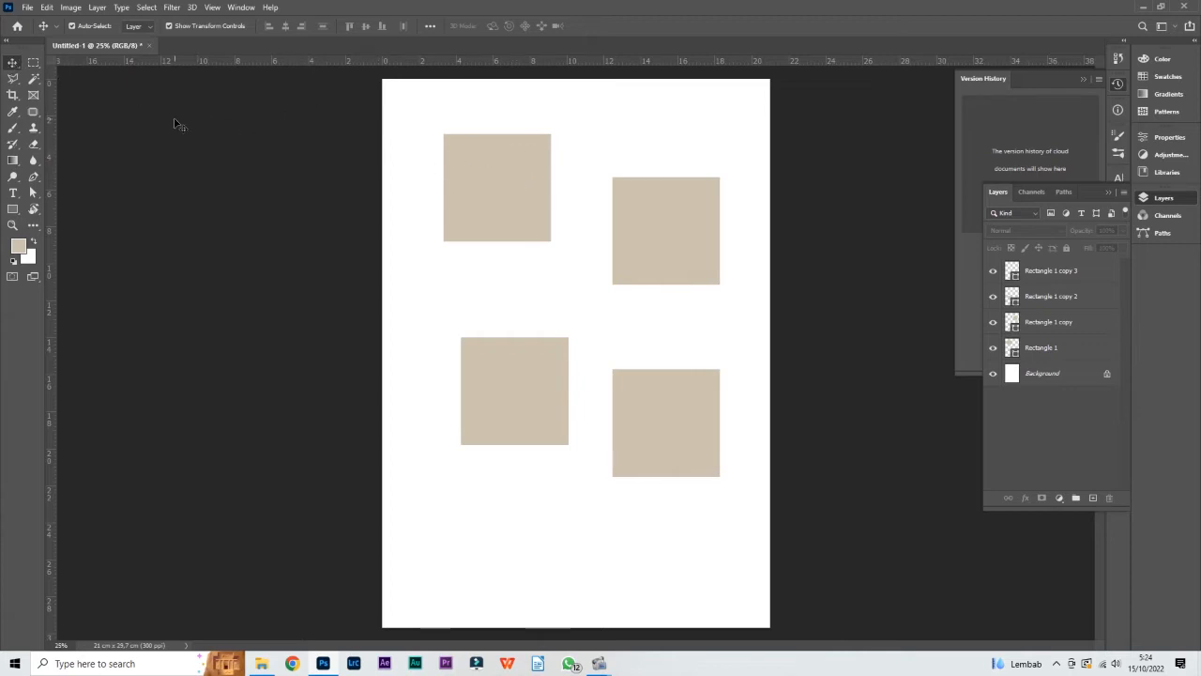
Move the upper-left square slightly down and right so it lines up with the lower-left square's column, and deselect it
left_click(516, 191)
mouse_move(515, 190)
left_mouse_down()
mouse_move(520, 179)
mouse_move(534, 194)
left_mouse_up()
left_click(510, 121)
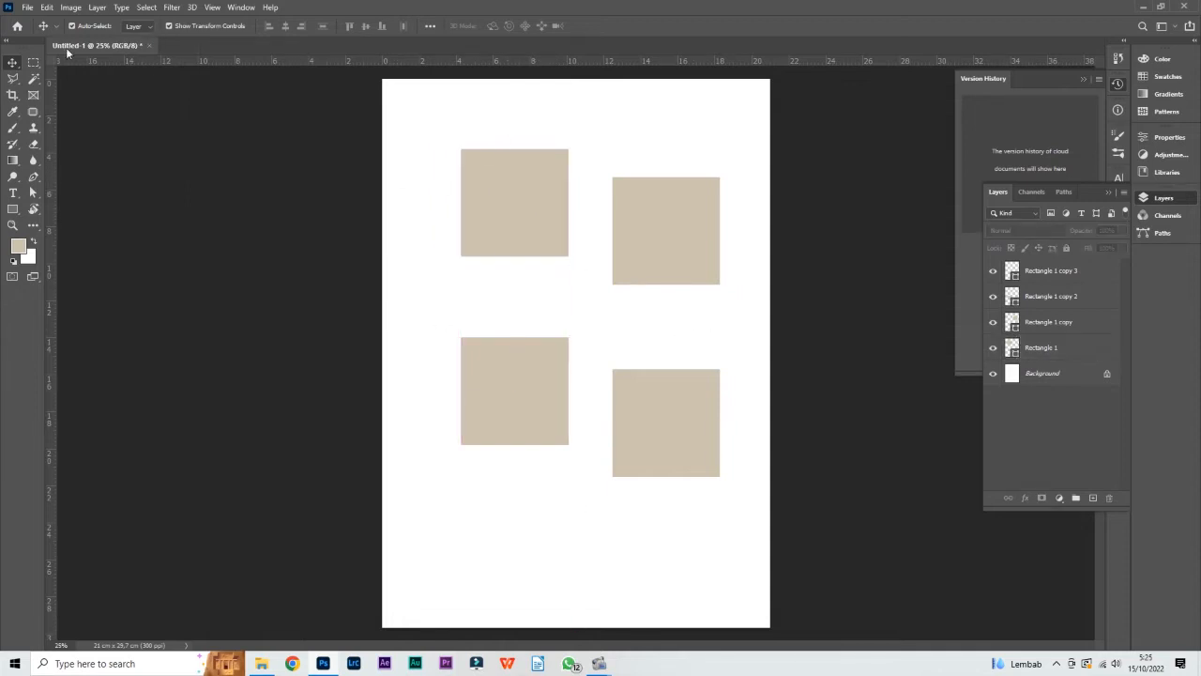
Turn Auto-Select off, try to move the upper-left square on the canvas, and select the Rectangle 1 copy 3 and copy 2 layers in turn
left_click(85, 28)
left_click(537, 212)
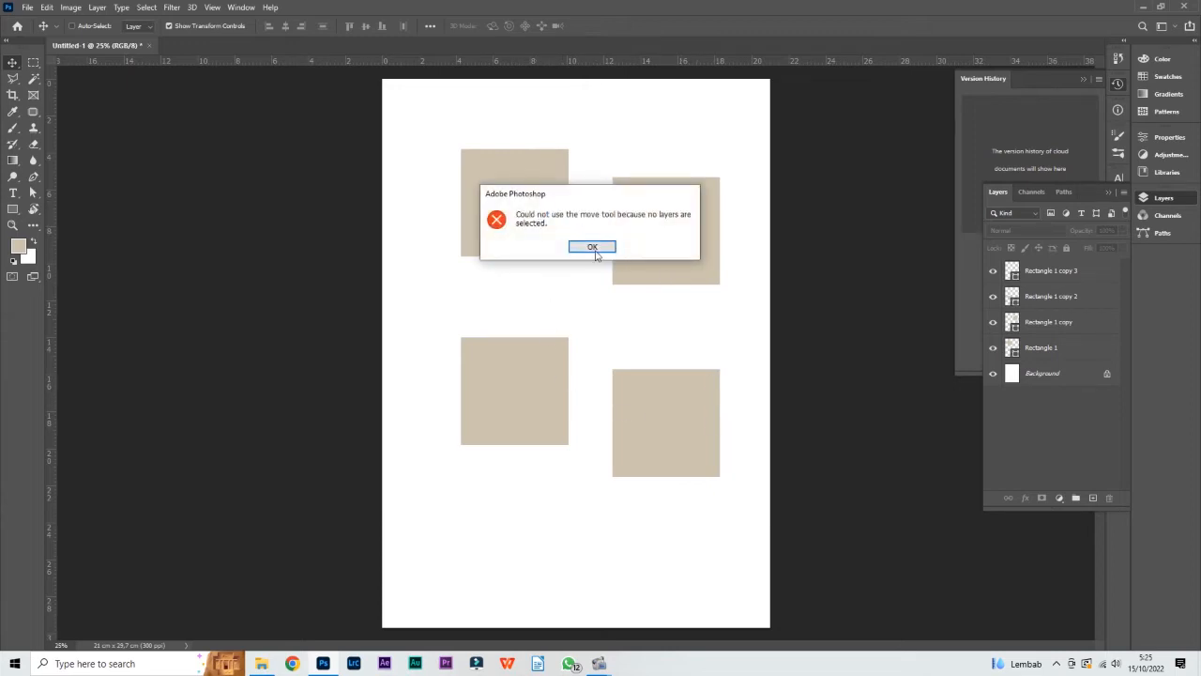
left_click(574, 247)
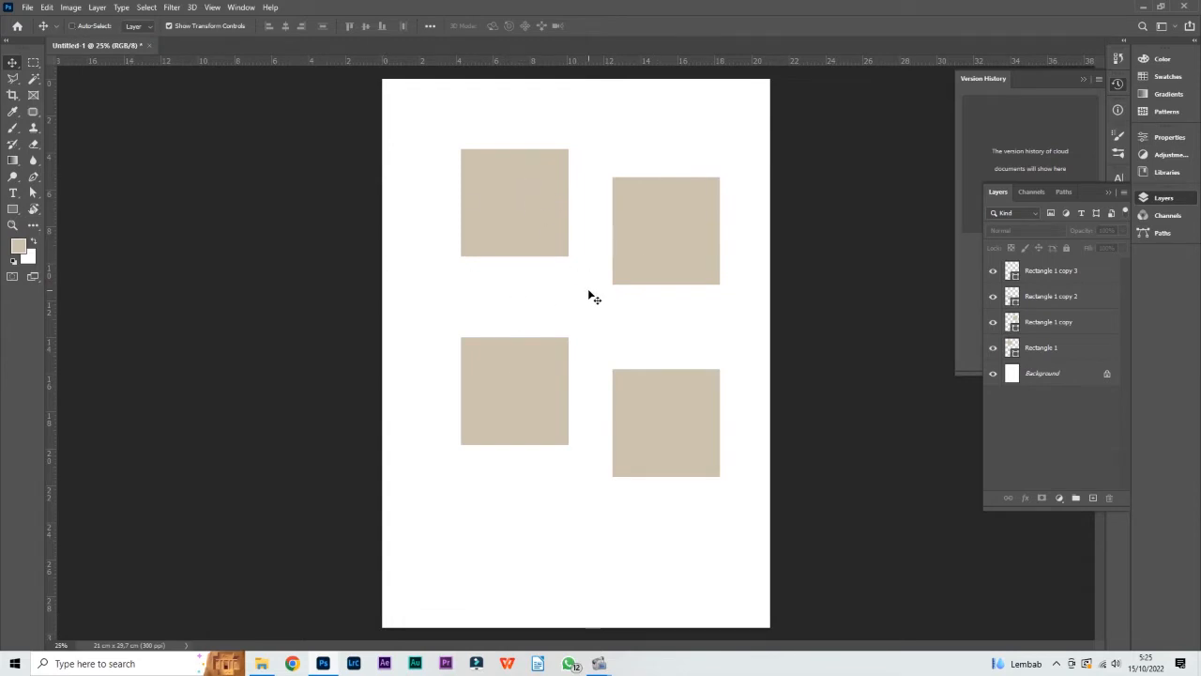
left_click(1047, 273)
left_click(1050, 306)
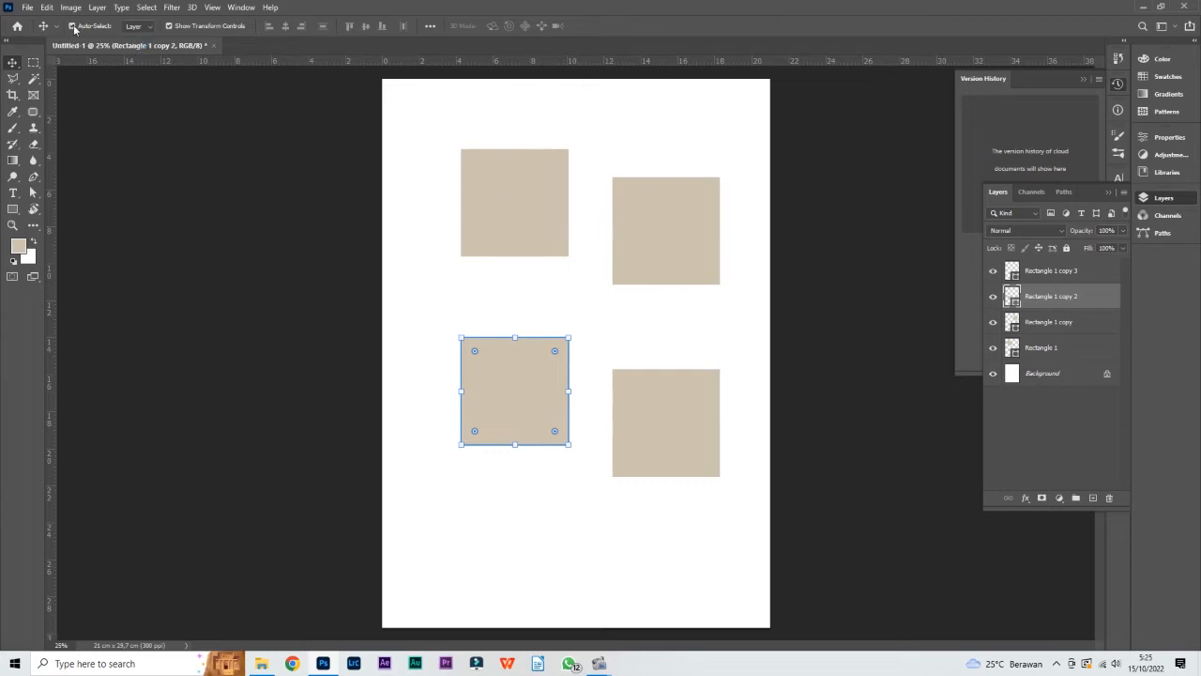
With Auto-Select back on, move the upper-right and both lower squares up into an aligned two-by-two grid, and deselect
left_click(539, 223)
left_click(664, 160)
left_click(662, 225)
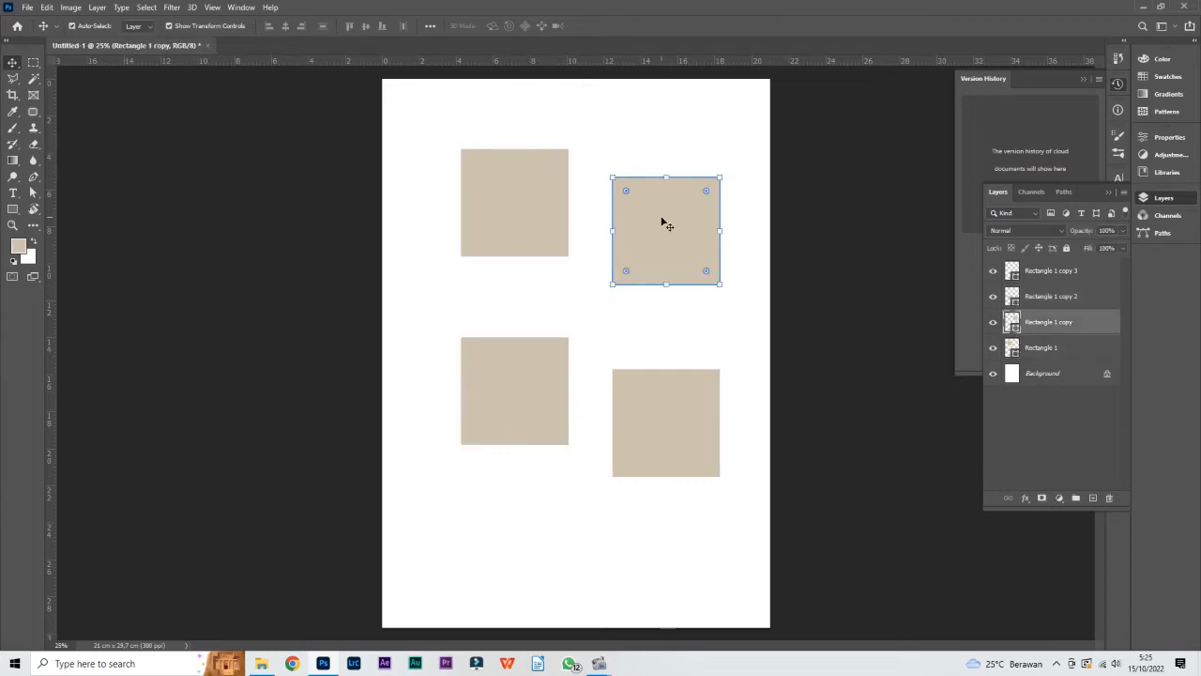
left_click_drag(642, 198, 642, 170)
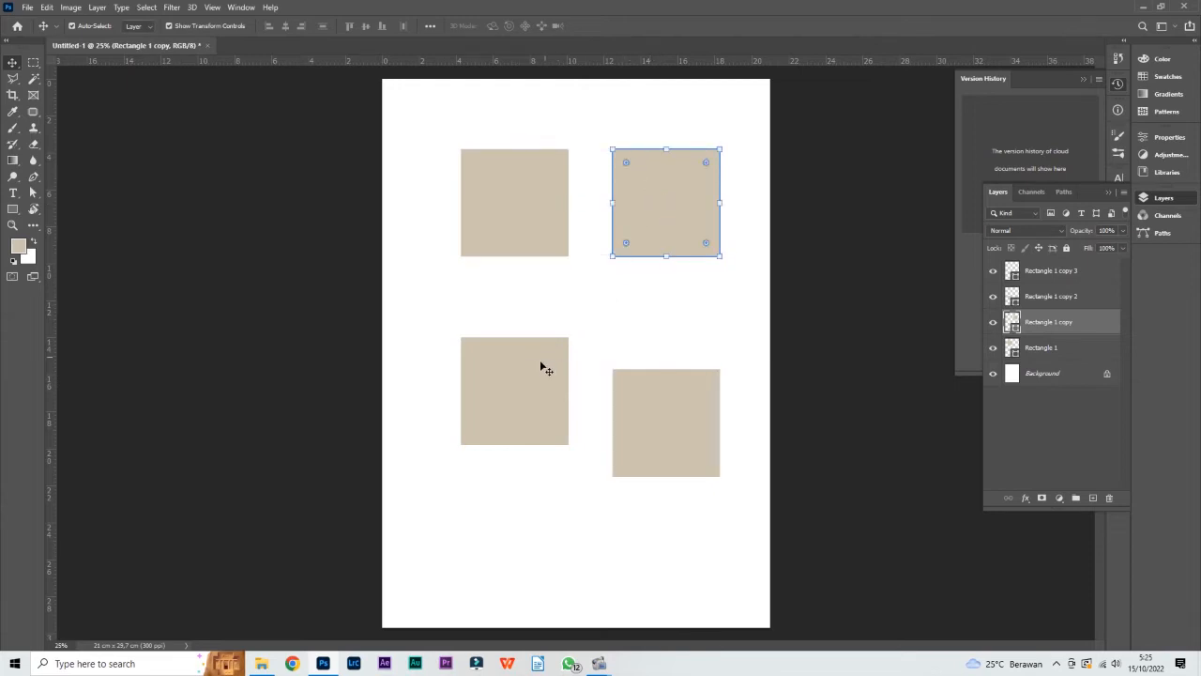
left_click(546, 356)
left_click_drag(544, 357, 547, 312)
left_click_drag(670, 381, 682, 334)
left_click(729, 245)
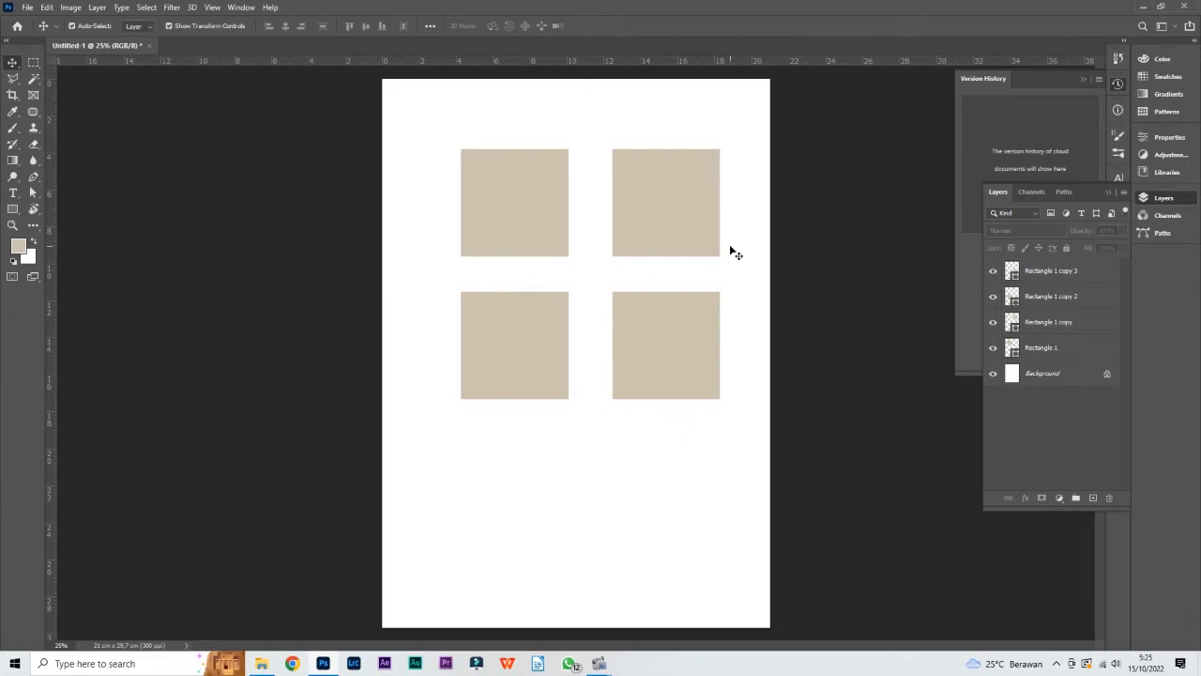
Practise selecting the upper squares individually, both together with a selection box, and all four with a larger box, ending with nothing selected
left_click(544, 193)
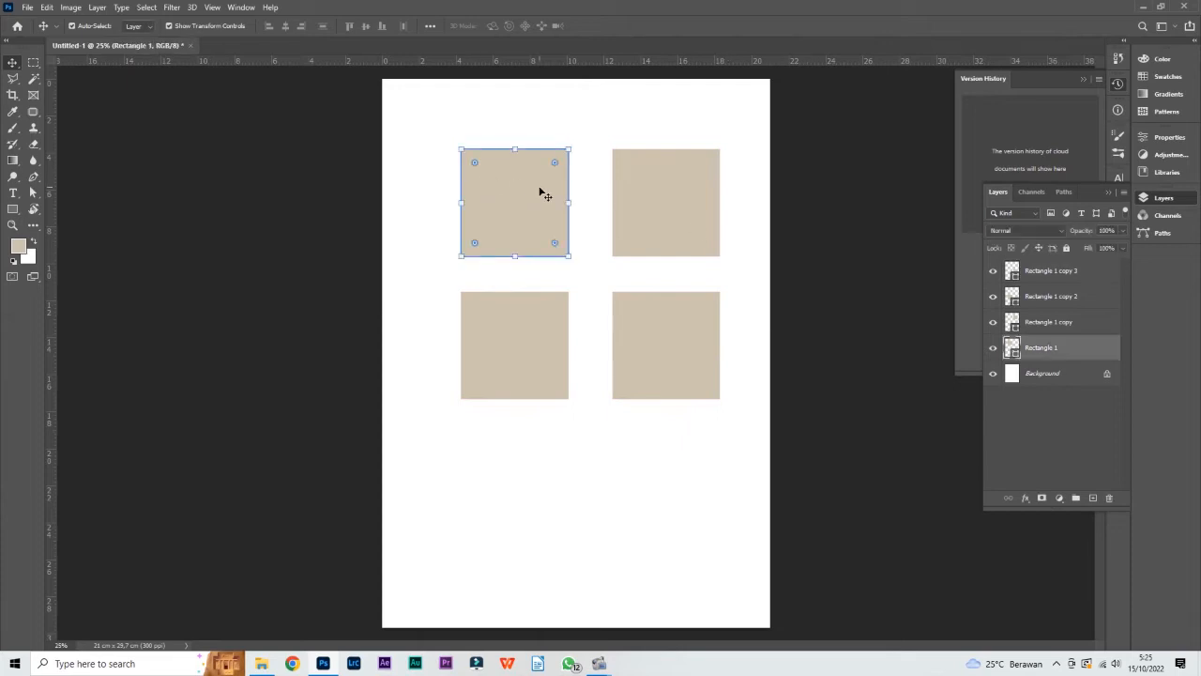
left_click(686, 228)
left_click_drag(423, 124, 750, 280)
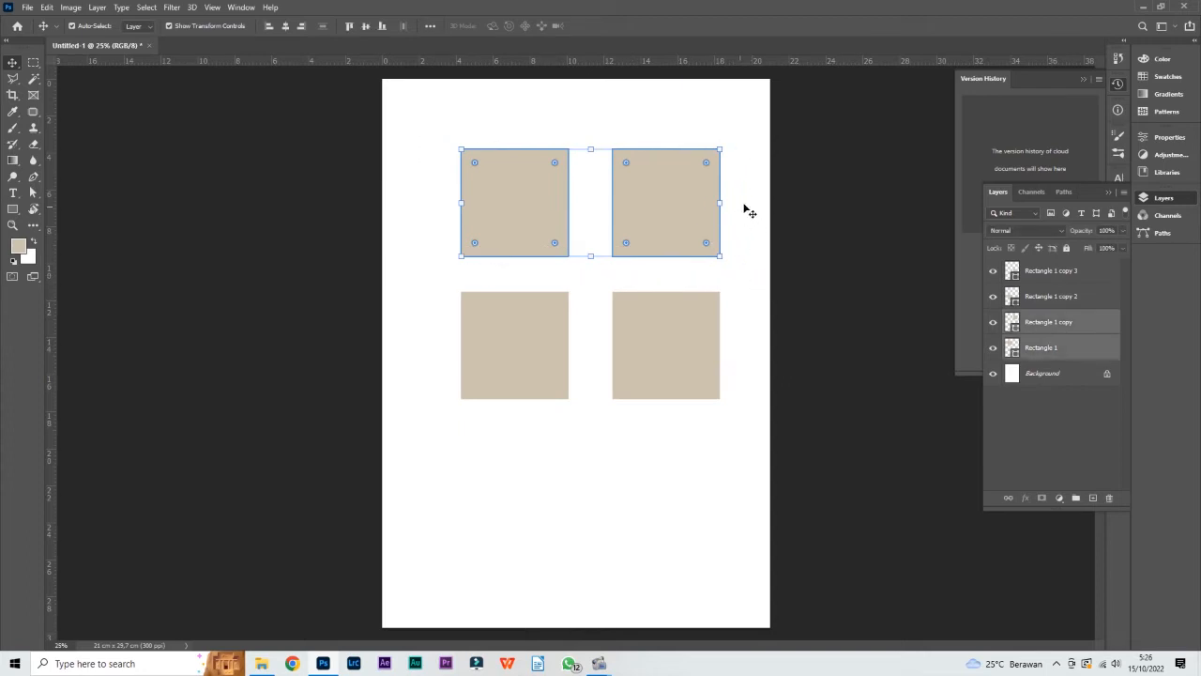
left_click(754, 205)
left_click_drag(427, 132, 748, 279)
left_click(748, 274)
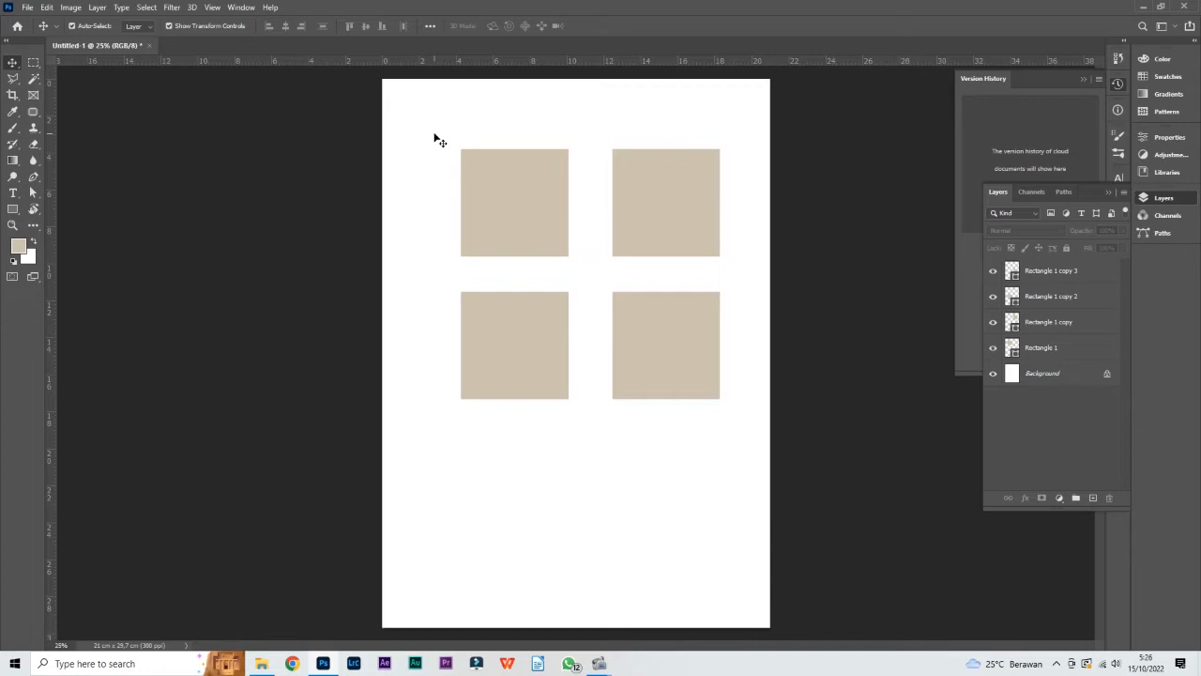
left_click_drag(434, 134, 745, 420)
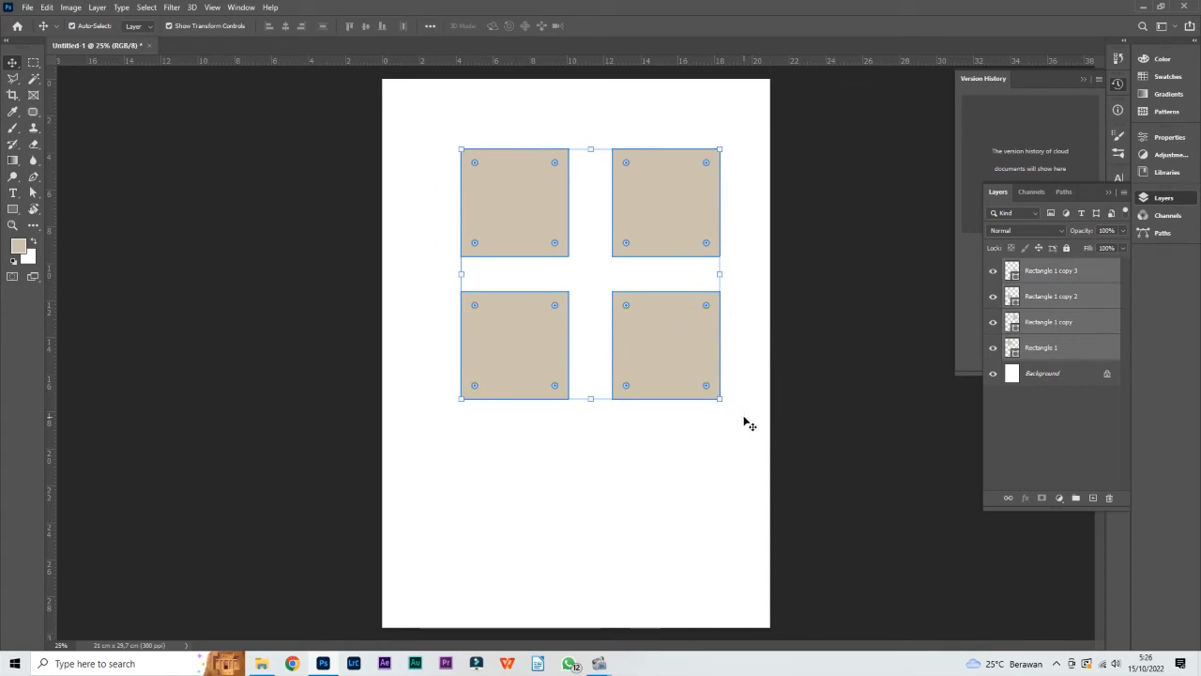
left_click(752, 266)
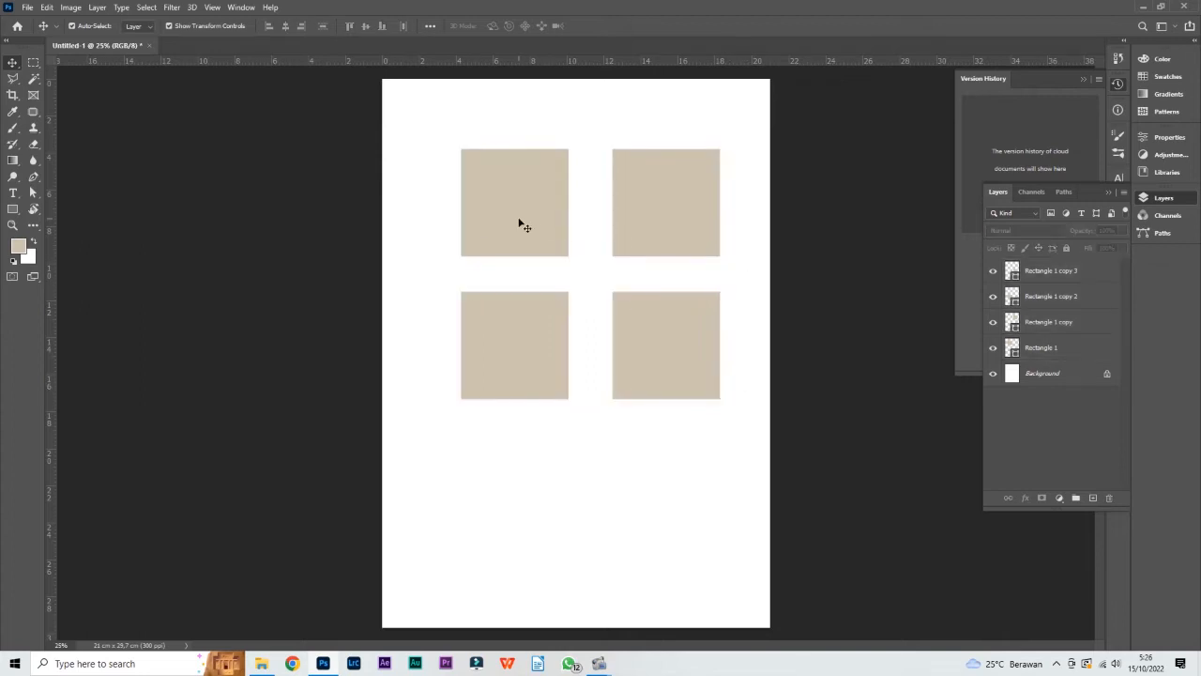
Add the four squares to the selection one by one, and deselect them
left_click(523, 225)
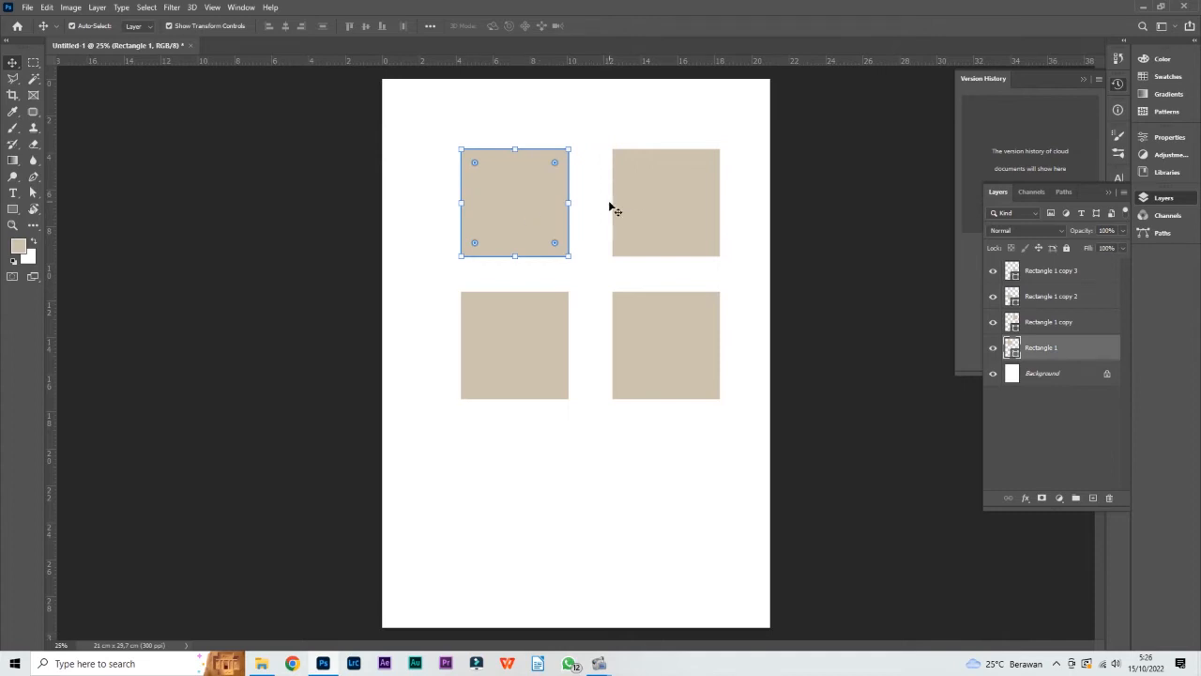
left_click(676, 216, "shift")
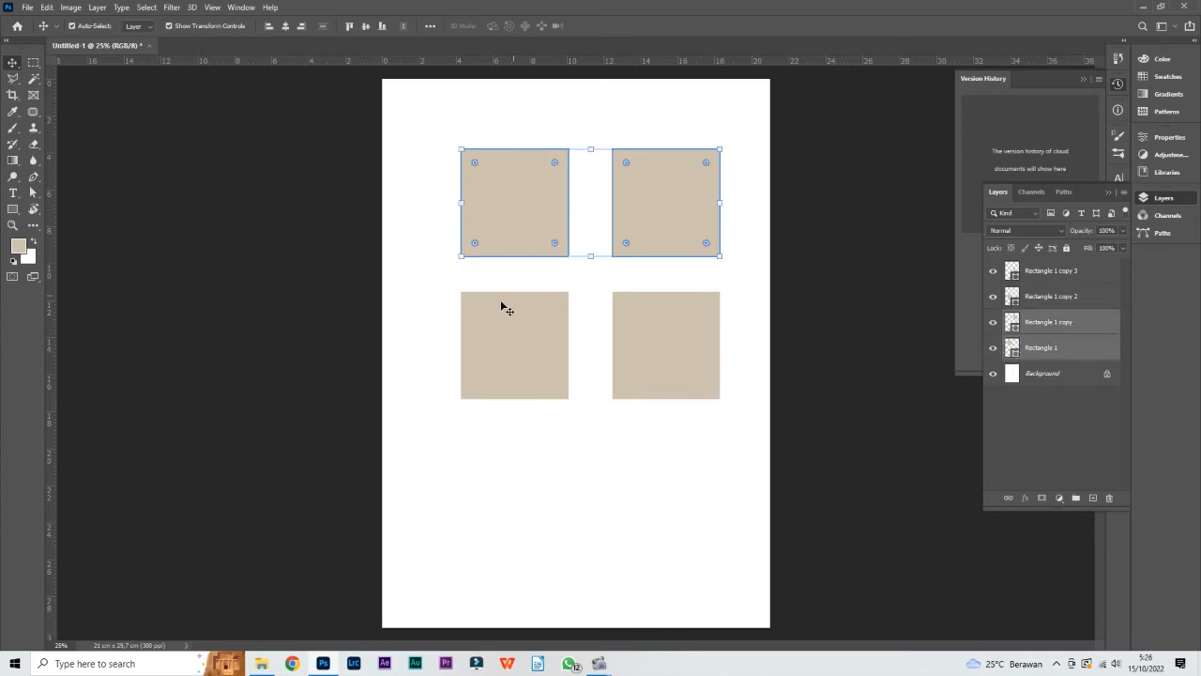
left_click(536, 344, "shift")
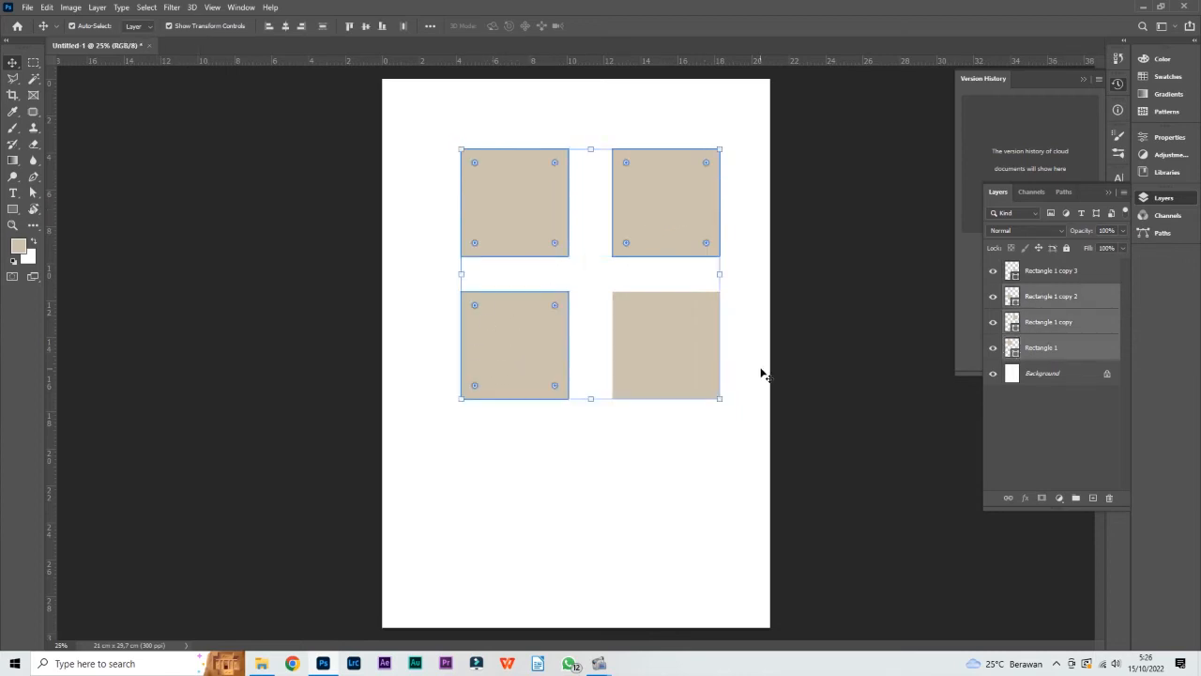
left_click(672, 341, "shift")
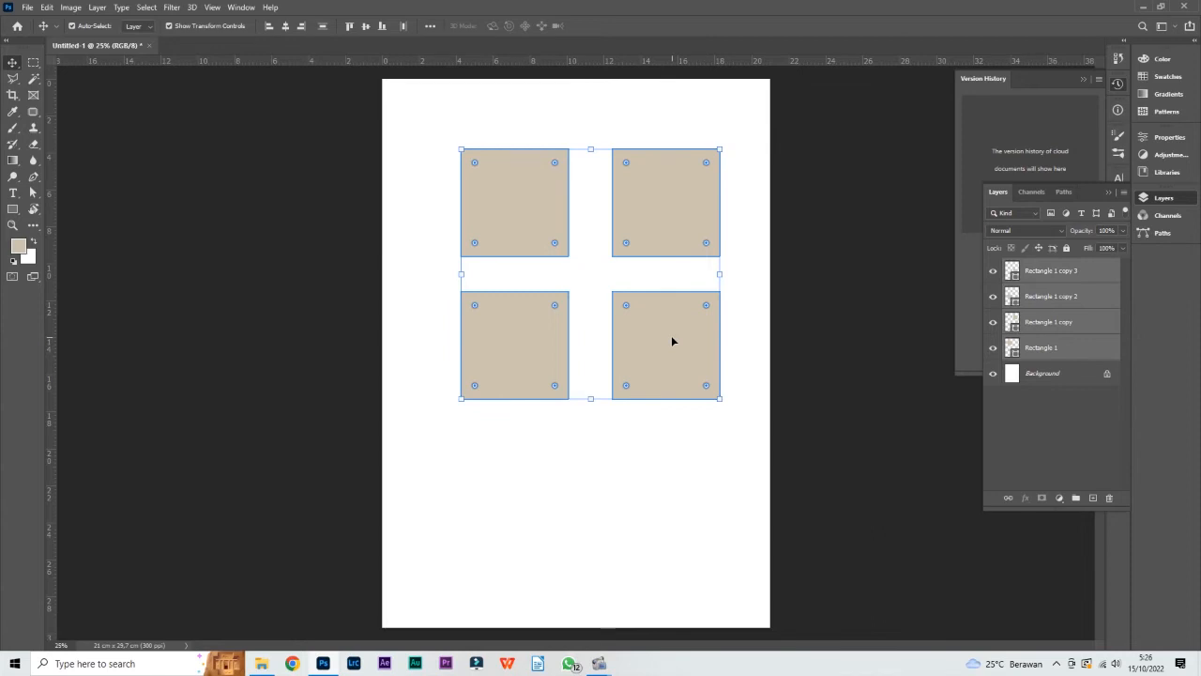
left_click(751, 274)
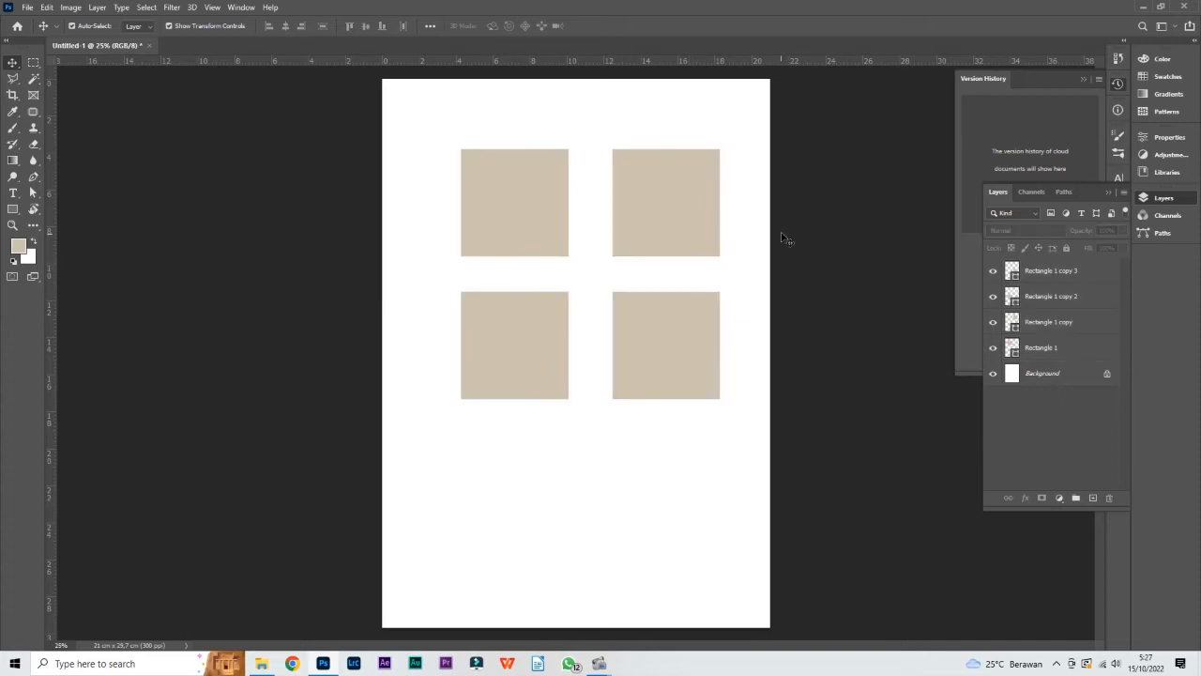
Select only the upper-right square, compare that with enclosing all four squares in a selection box, and deselect everything
left_click(667, 237)
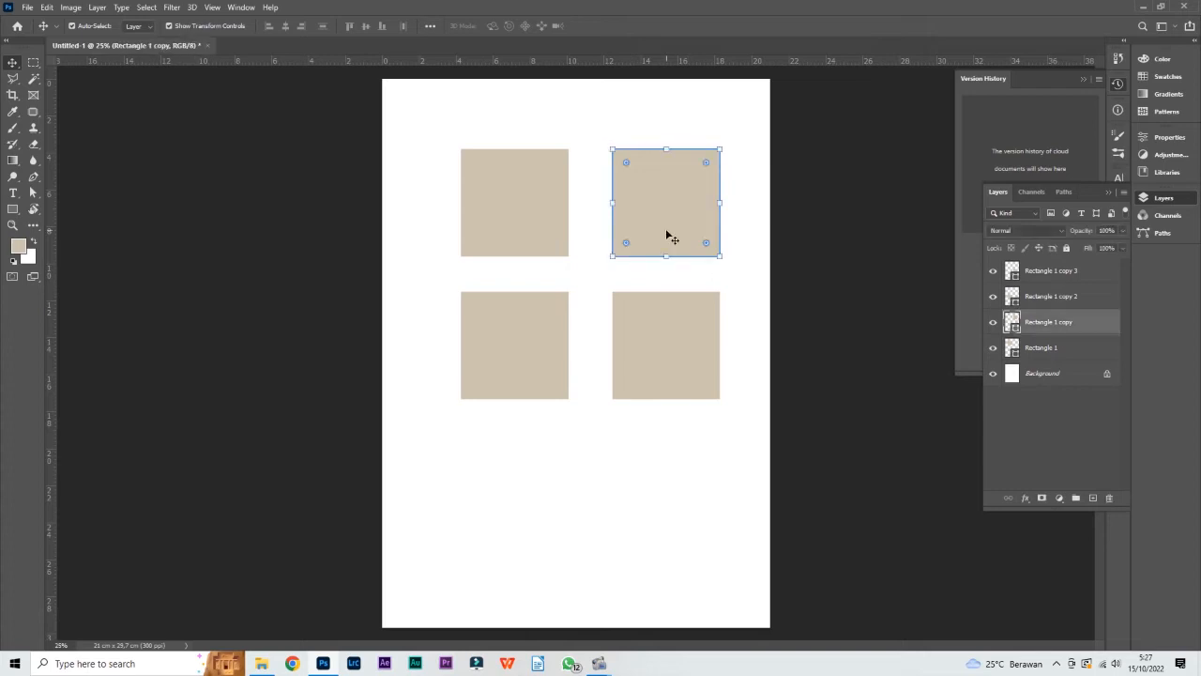
left_click(442, 123)
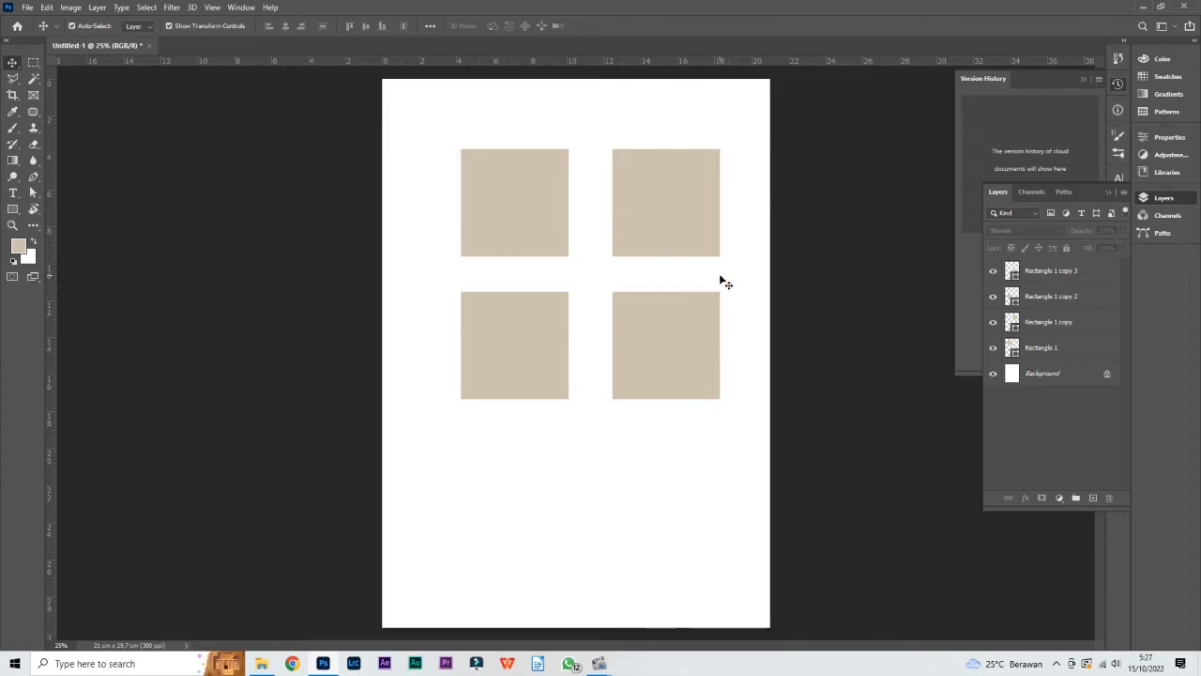
left_click_drag(418, 104, 757, 420)
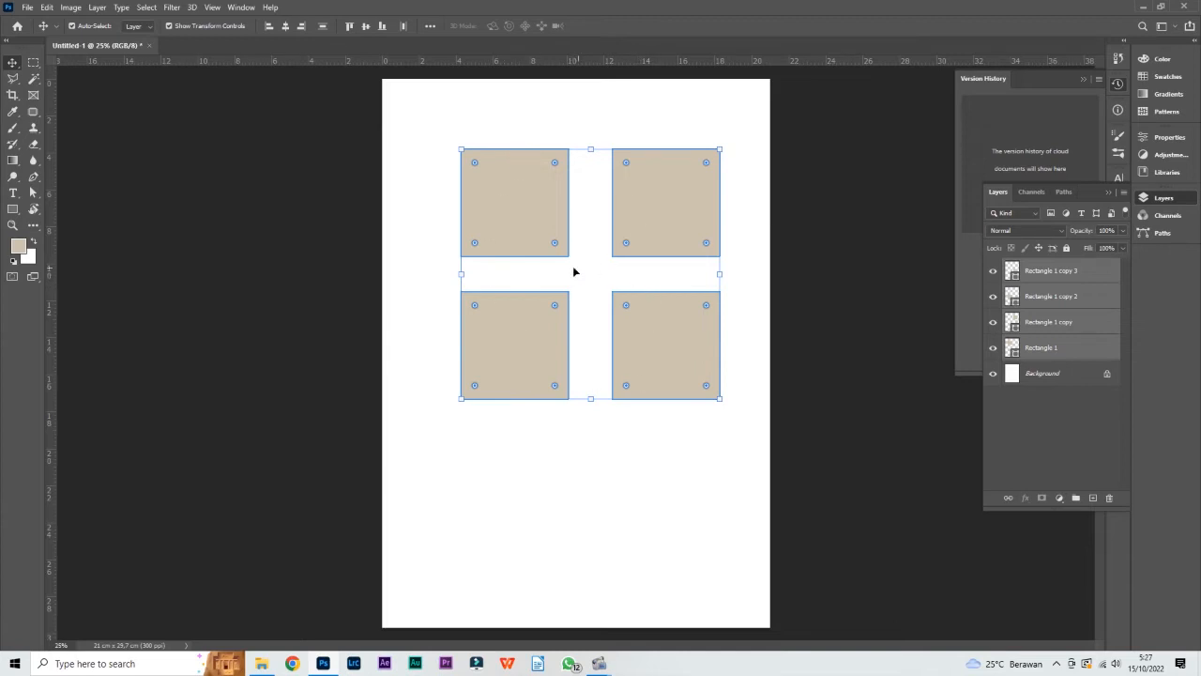
left_click(755, 283)
Draw a circle about 4.1 cm wide below the squares, shrink it to about 2.46 cm, and place it in the gap between the four squares
left_click(12, 209)
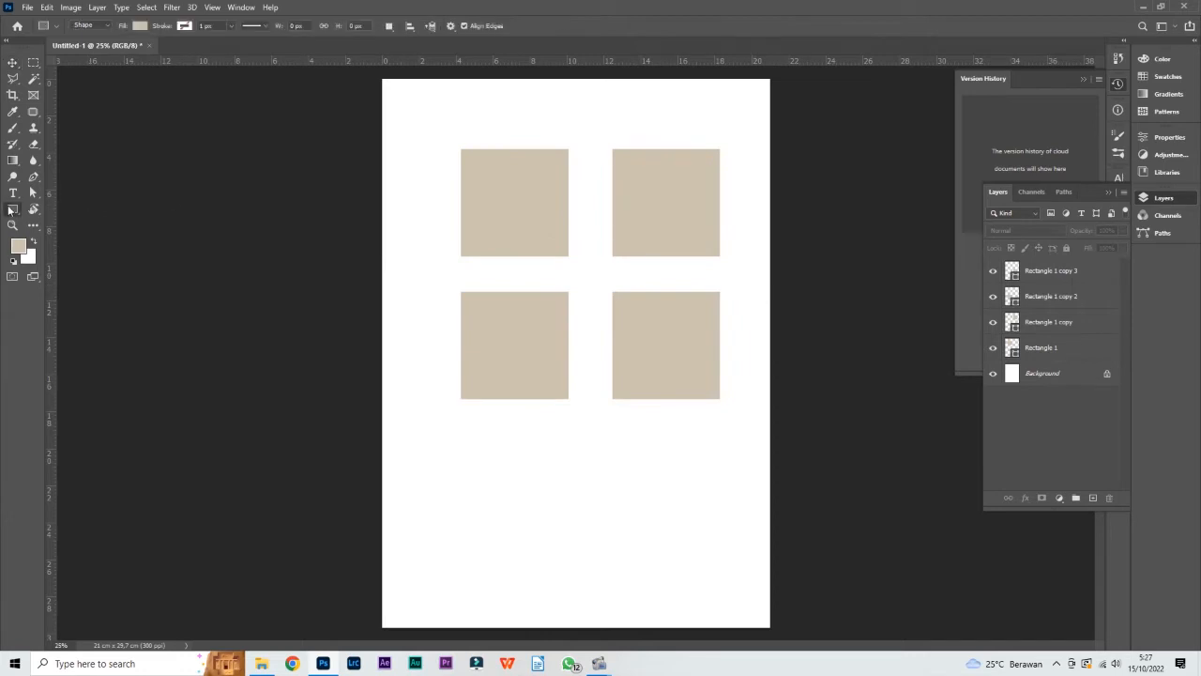
left_click(83, 231)
left_click_drag(529, 423, 605, 500)
key("v")
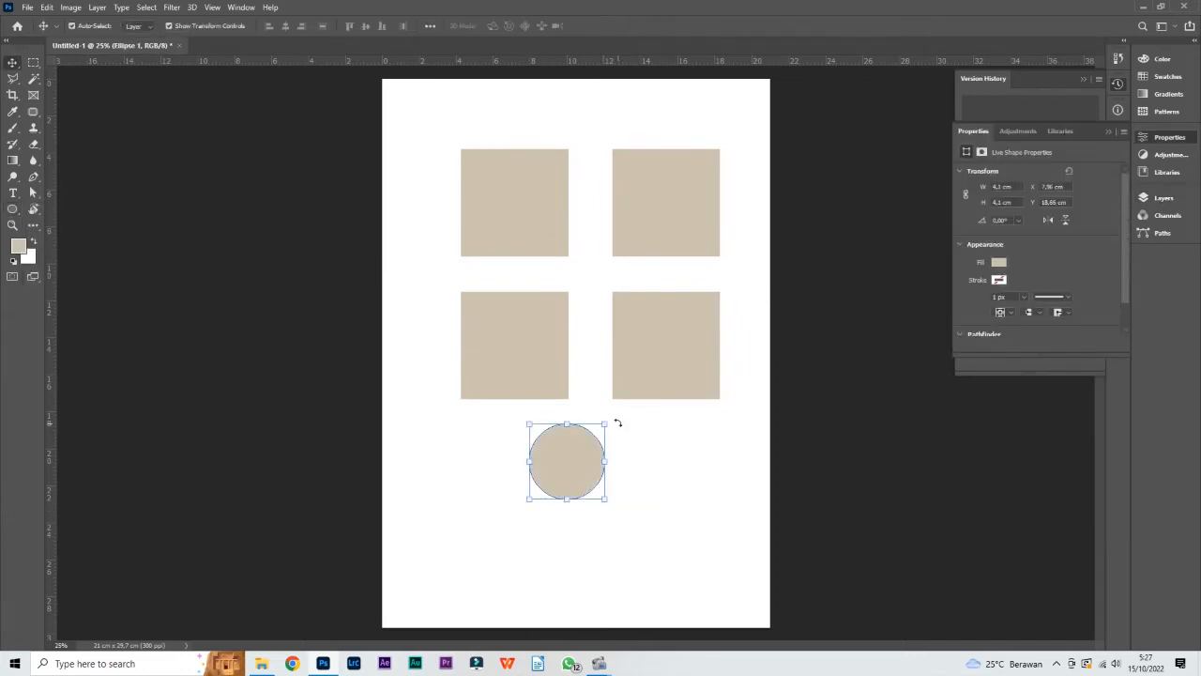
left_click_drag(603, 424, 600, 273)
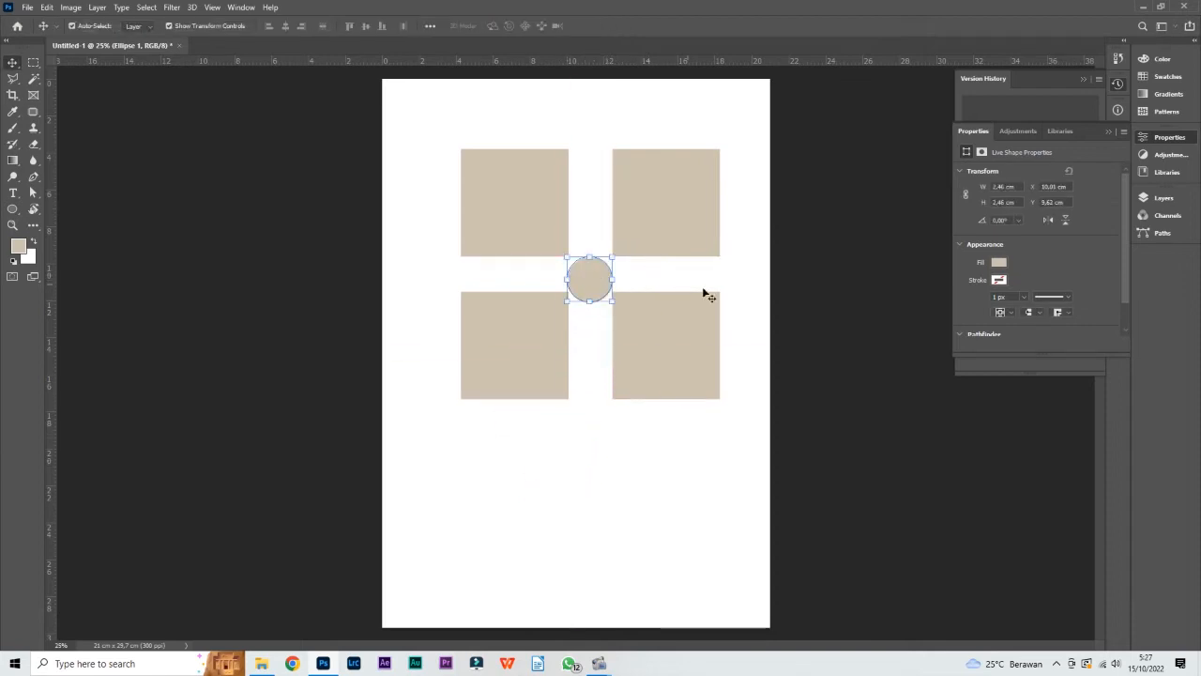
left_click(696, 466)
Select both lower squares together, move them down to about Y 12.56 cm to clear the circle, and deselect
left_click(555, 343)
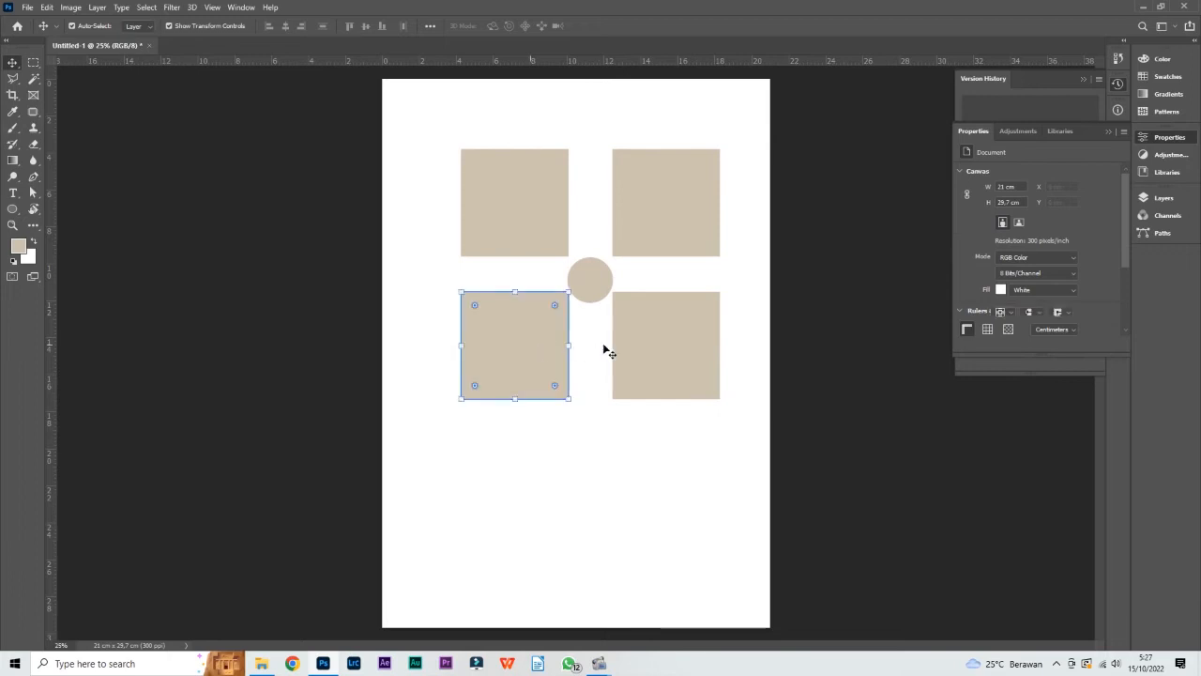
left_click(646, 331, "shift")
left_click_drag(646, 331, 648, 338)
left_click(663, 458)
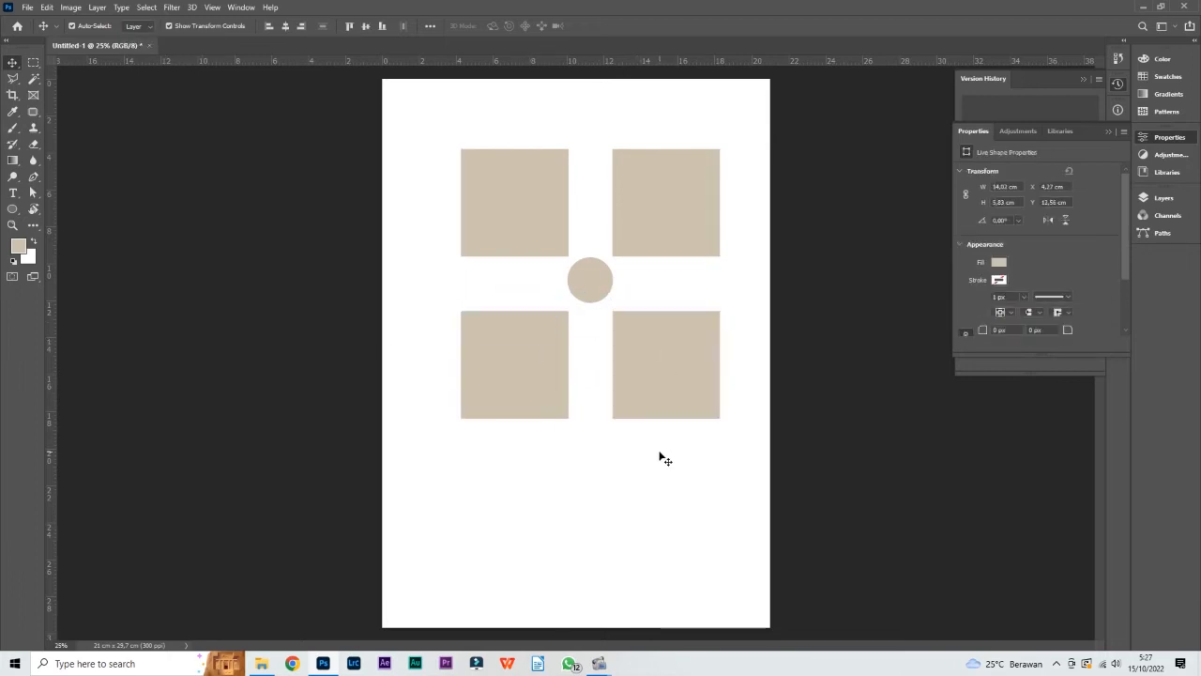
Select all four squares and the circle with a selection box, try moving them slightly down, undo the move, and deselect
left_click(532, 200)
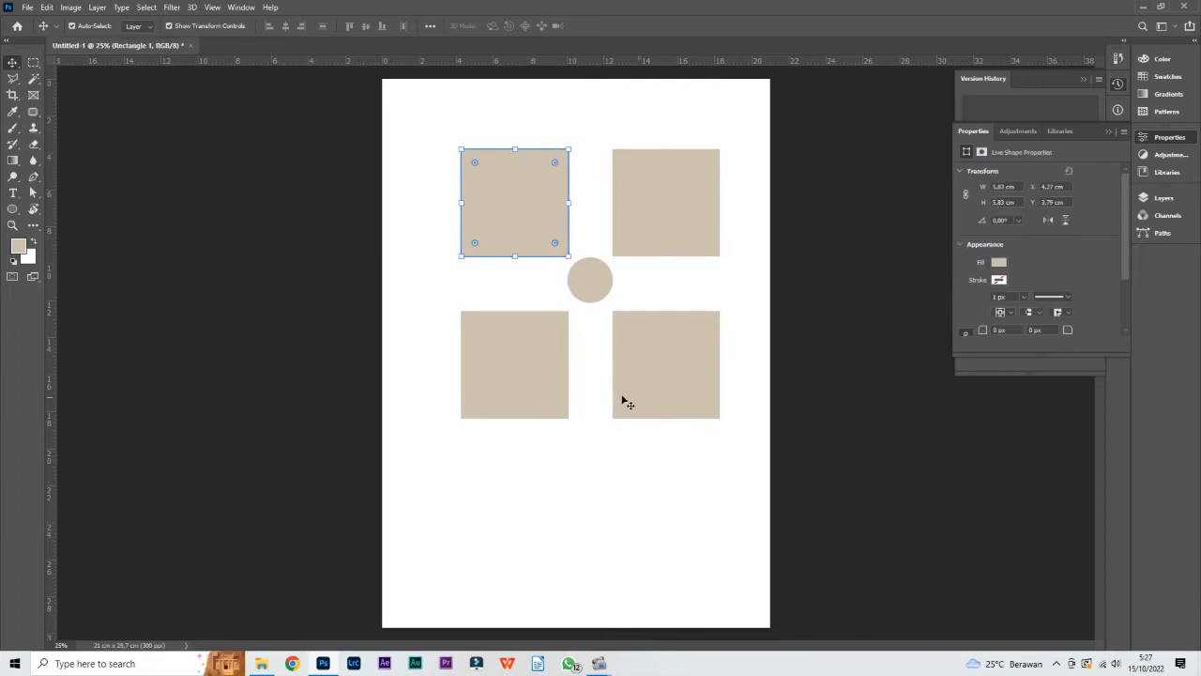
left_click(604, 429)
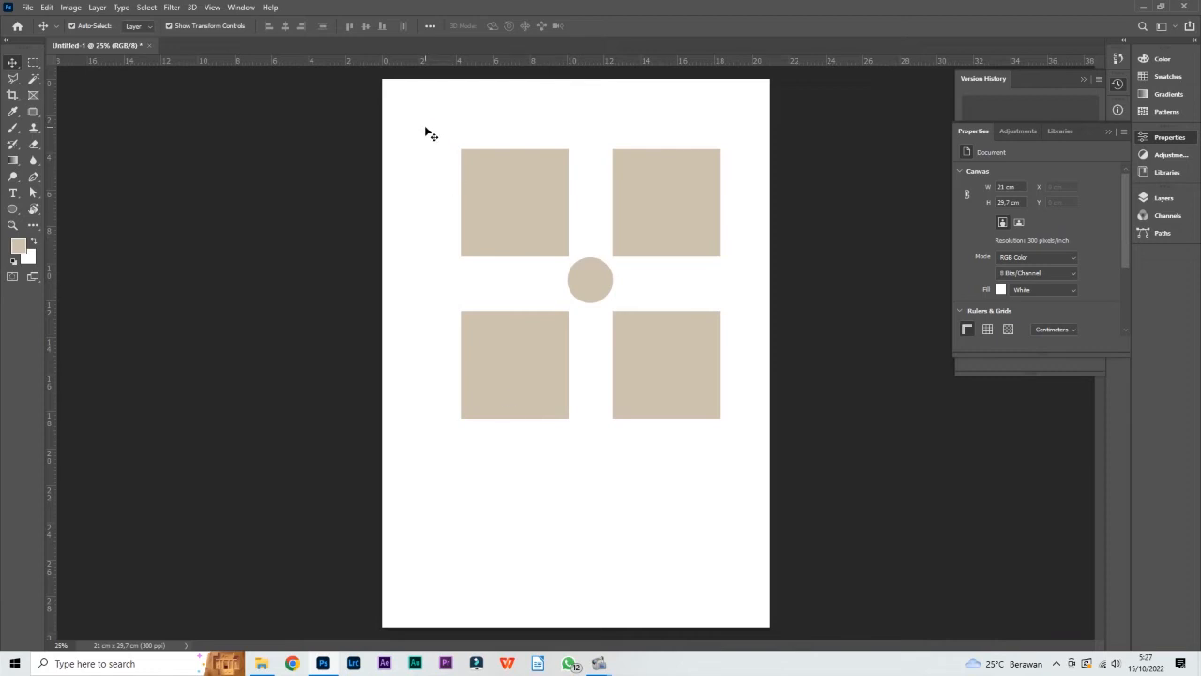
left_click_drag(425, 126, 746, 461)
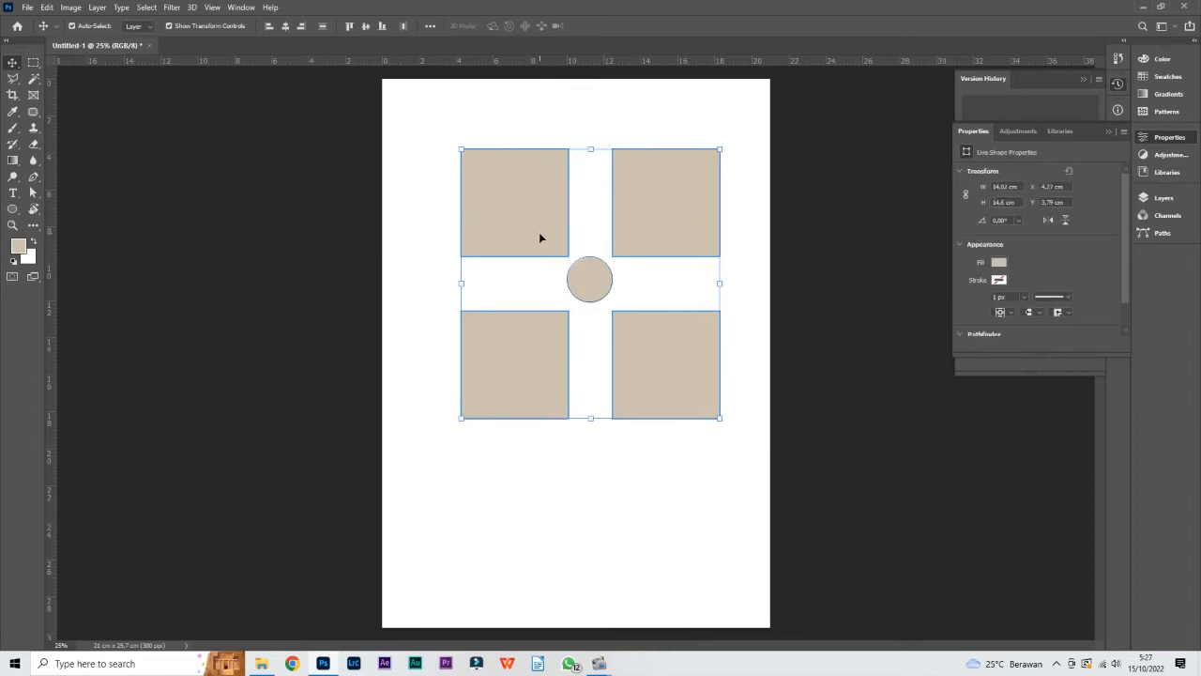
left_click_drag(655, 229, 662, 261)
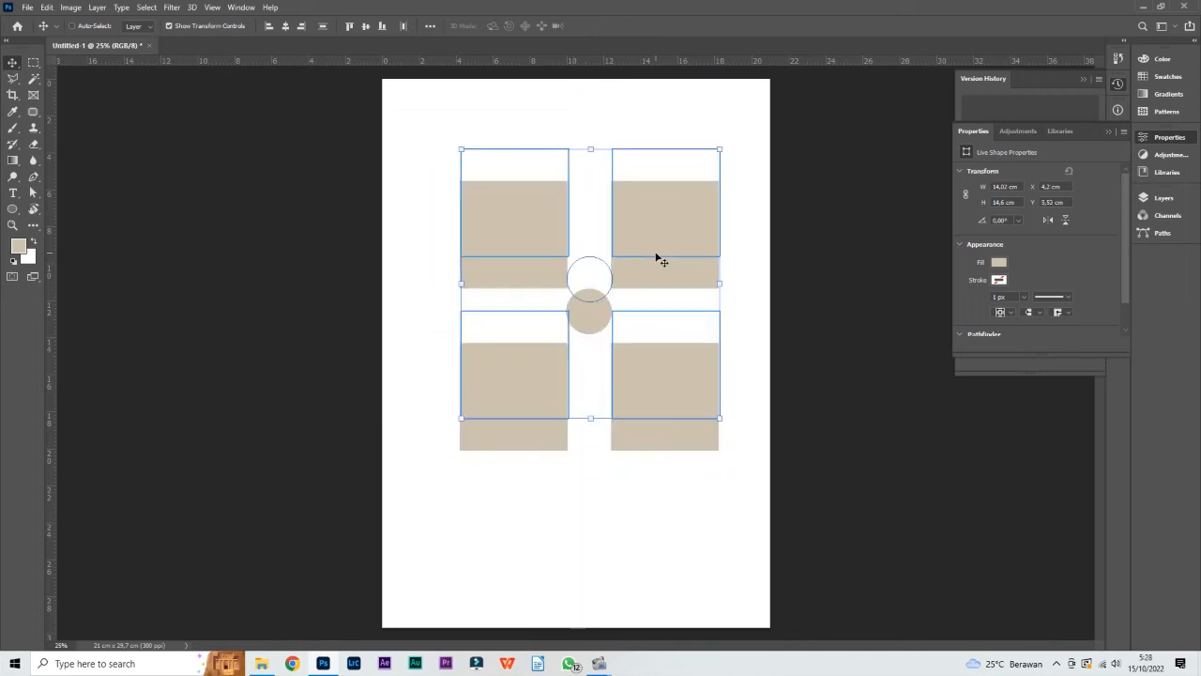
key("ctrl+z")
left_click(745, 266)
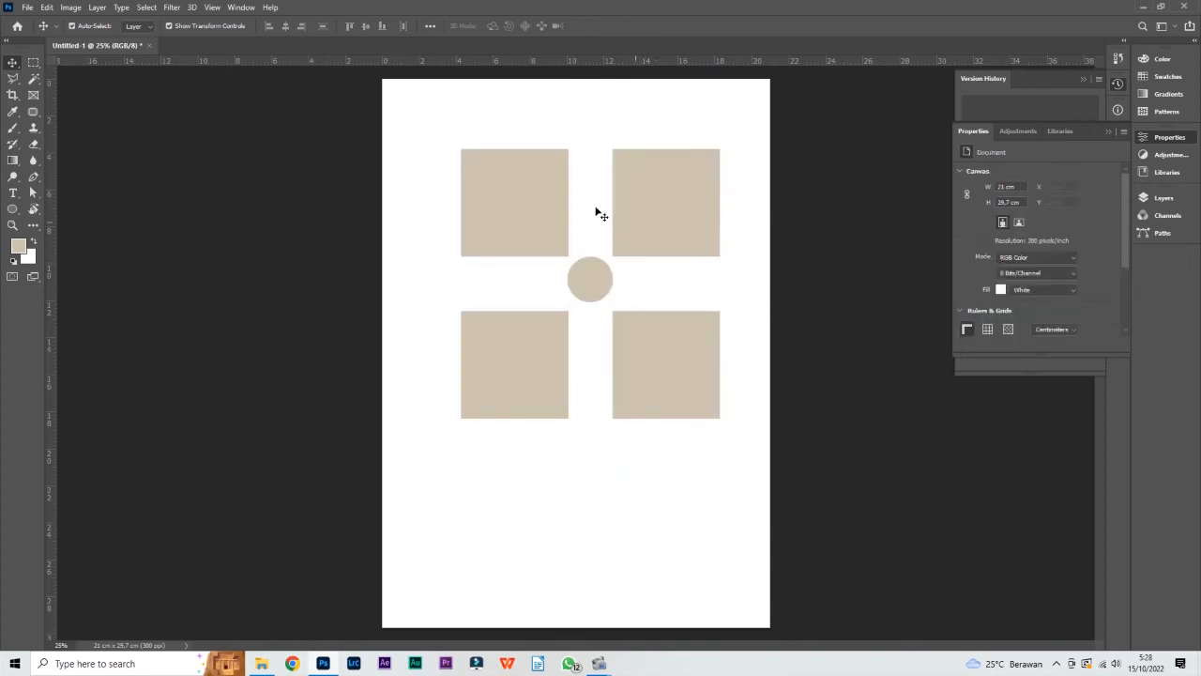
Select the four squares one by one without the circle, move them slightly up to about Y 3.55 cm, and deselect
left_click(515, 213)
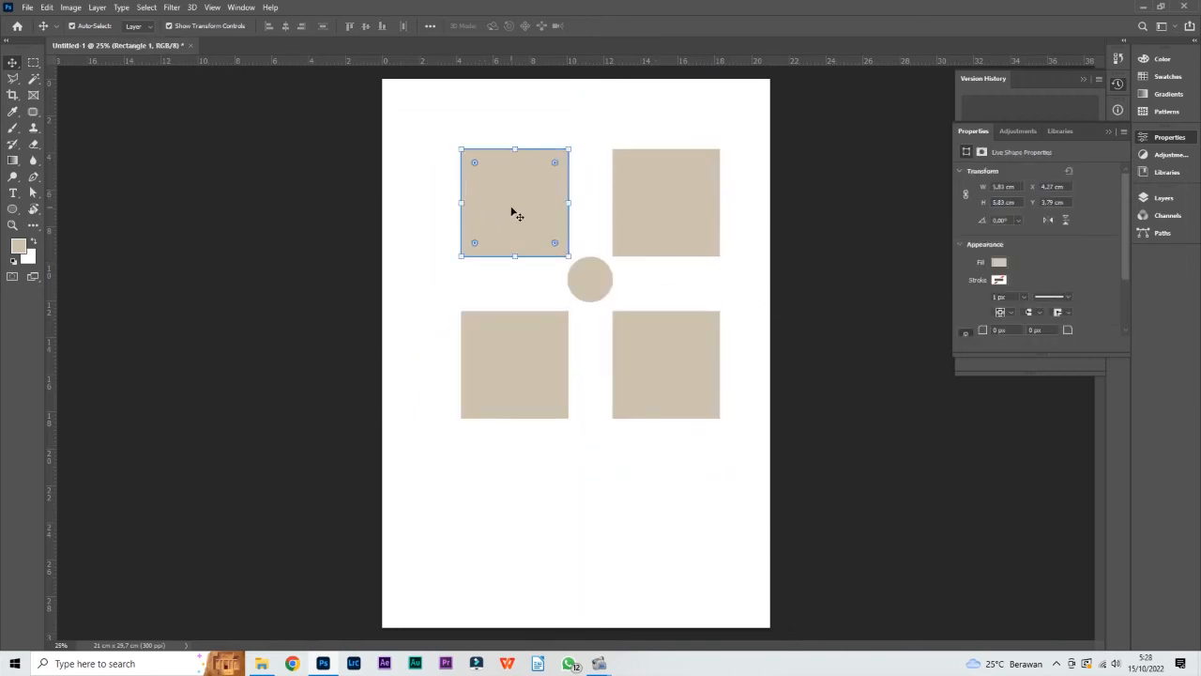
left_click(666, 211, "shift")
left_click(695, 367, "shift")
left_click(553, 356, "shift")
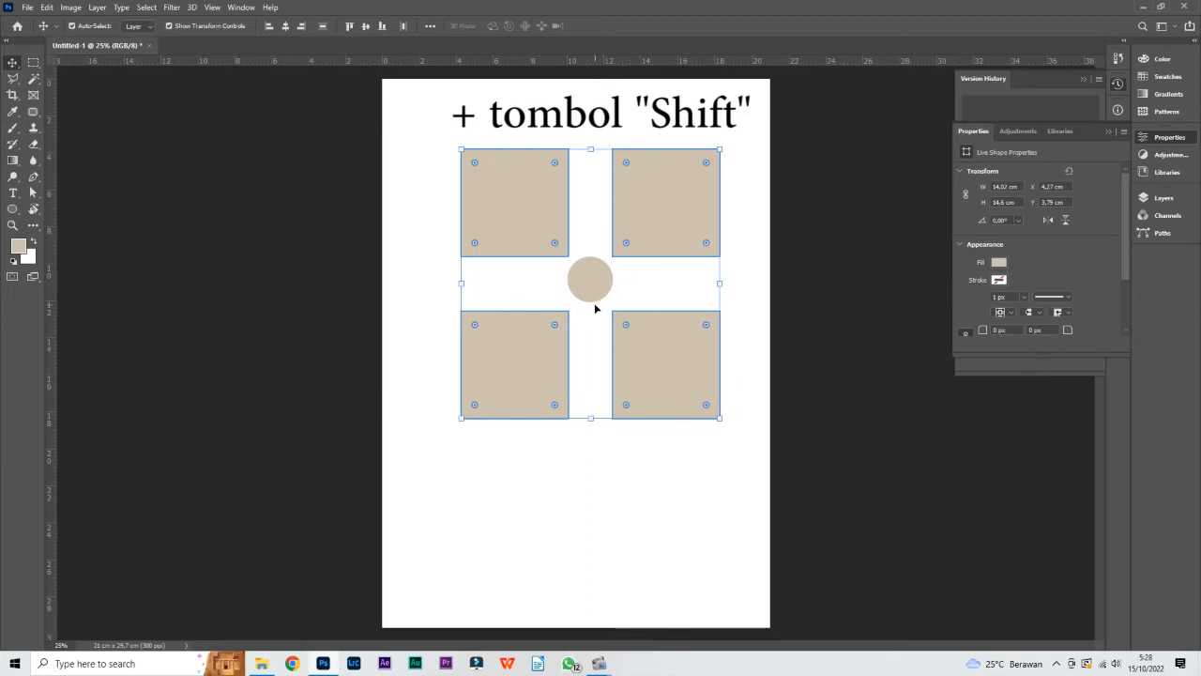
left_click_drag(672, 223, 674, 208)
left_click(700, 474)
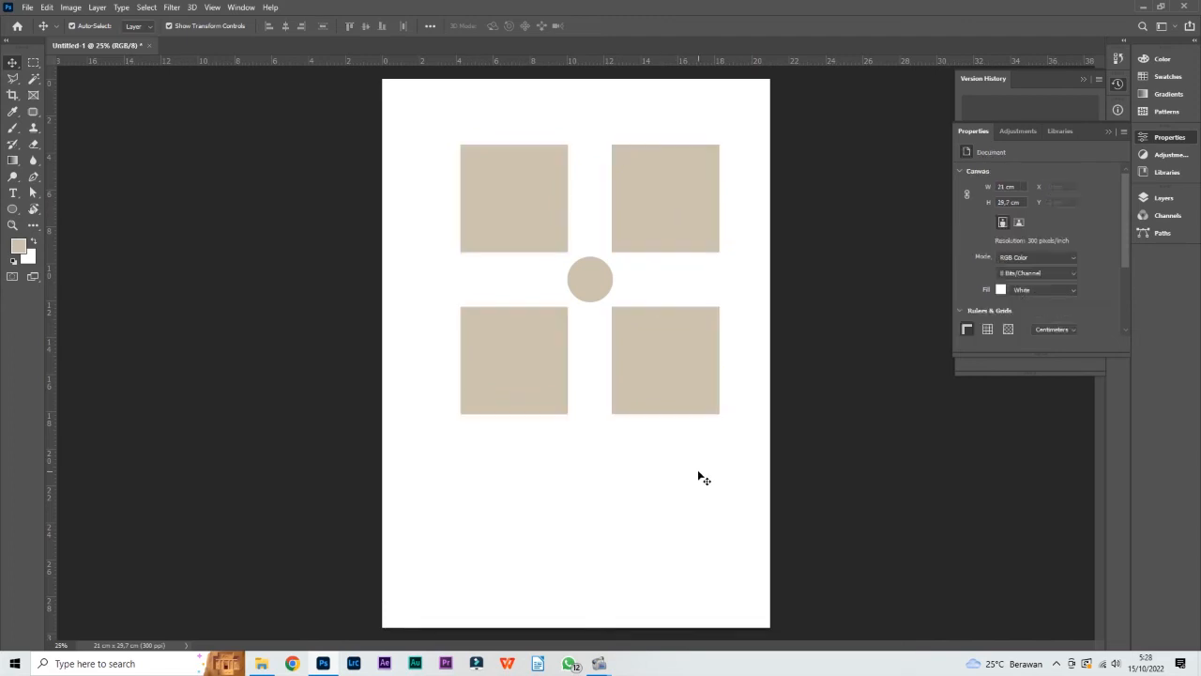
Enclose the four squares and the circle in one selection box, and clear the selection
left_click_drag(750, 434, 434, 137)
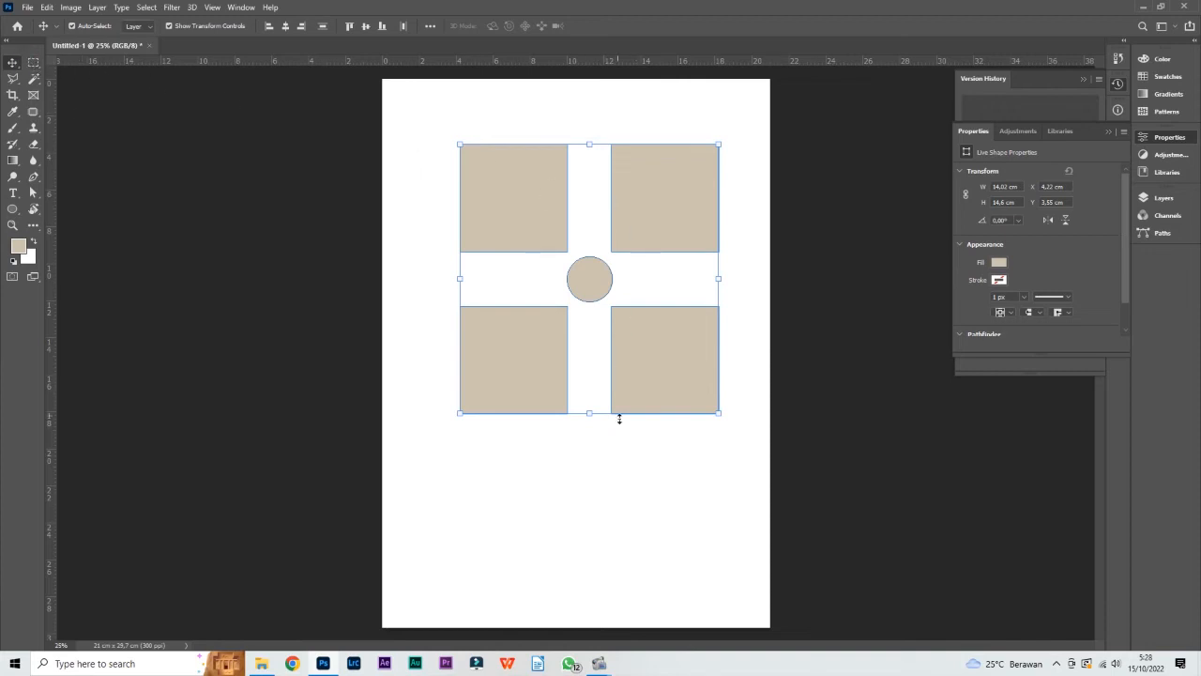
left_click(635, 451)
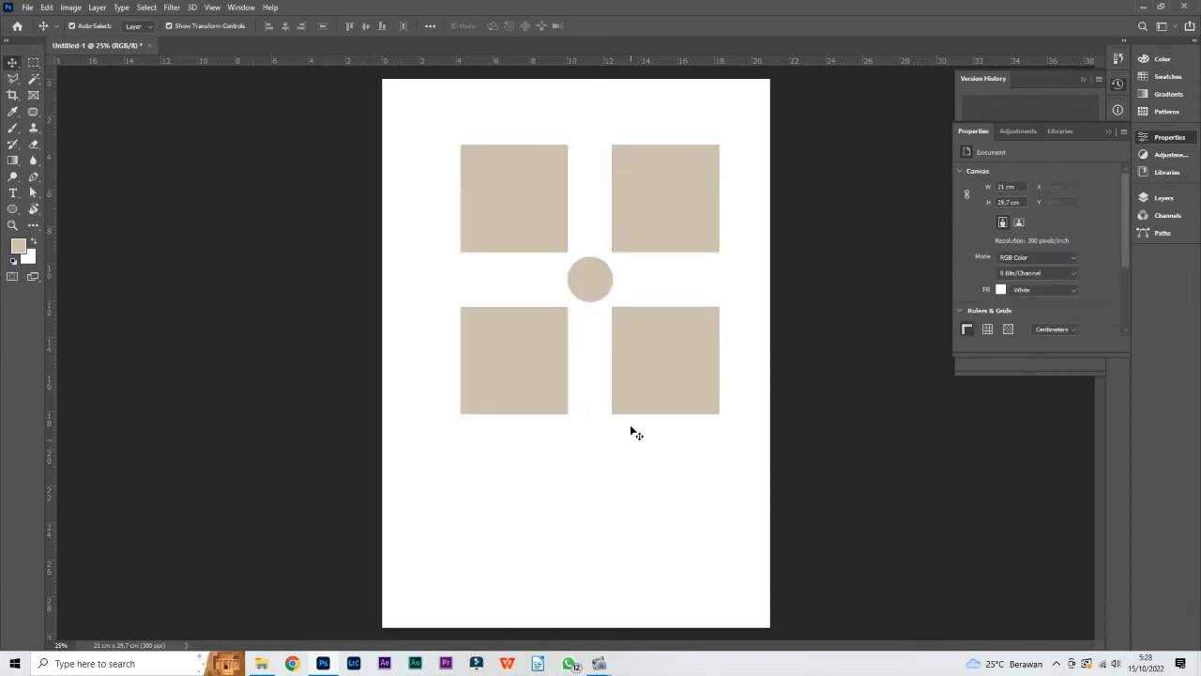
Select only the upper-left square, and clear the selection
left_click(549, 203)
mouse_move(523, 187)
left_mouse_down()
mouse_move(517, 209)
mouse_move(525, 188)
left_mouse_up()
left_click(648, 128)
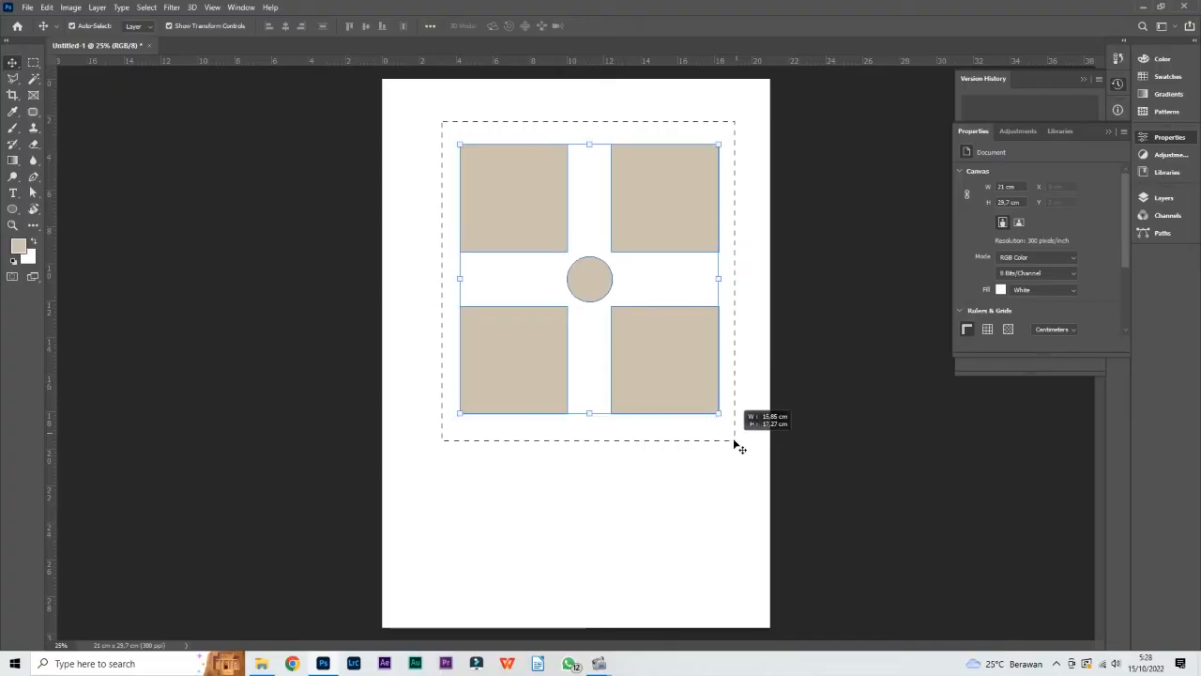
Box-select all five shapes and clear the selection, and repeat with a box around only the upper part of the layout
left_click_drag(737, 442, 740, 448)
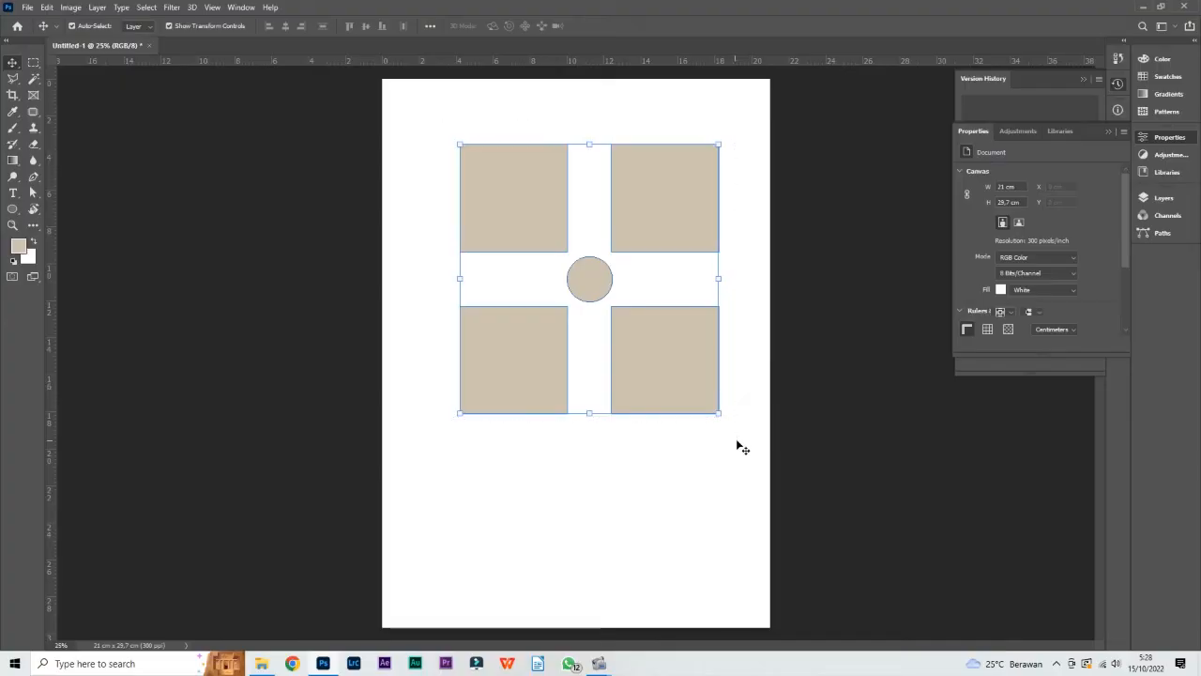
left_click(432, 131)
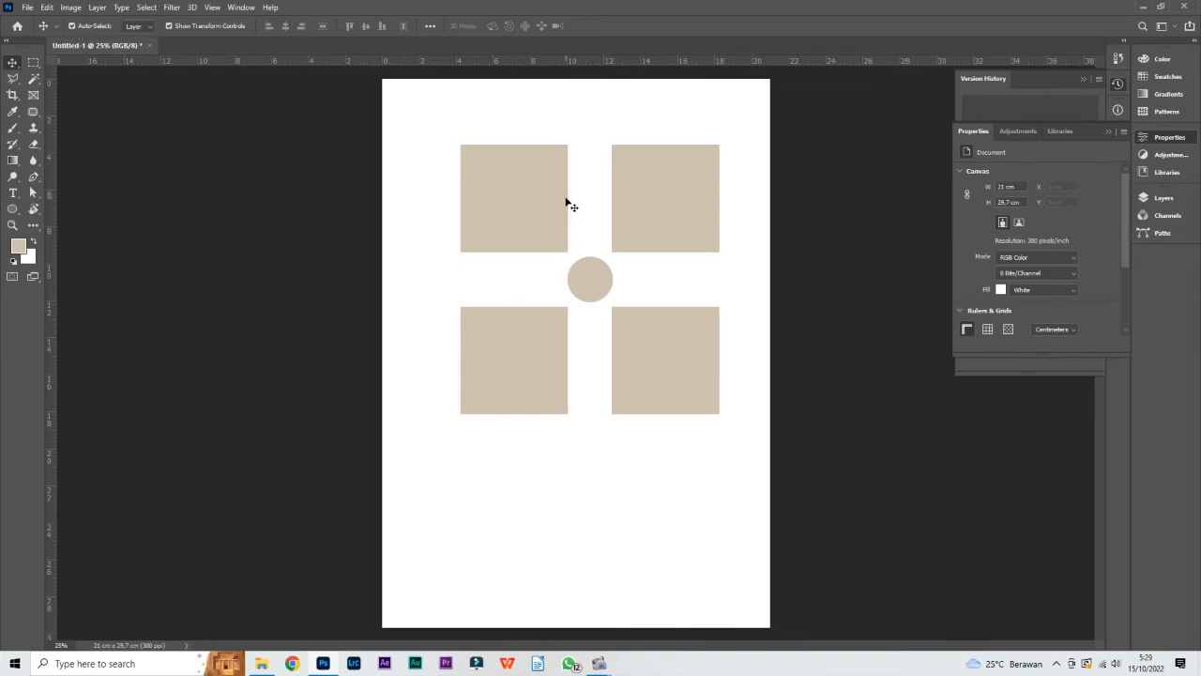
left_click_drag(435, 119, 739, 260)
left_click(745, 313)
Set Auto-Select to Group and add two empty layer groups above the lower-left square's layer
left_click(147, 28)
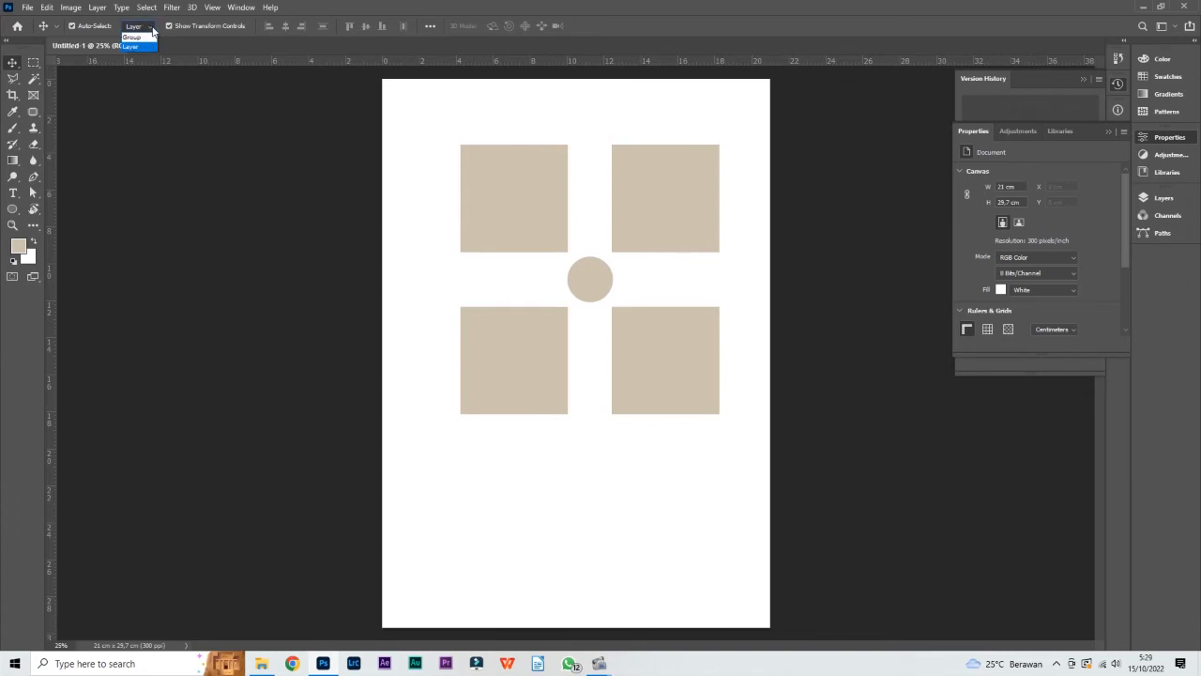
left_click(132, 37)
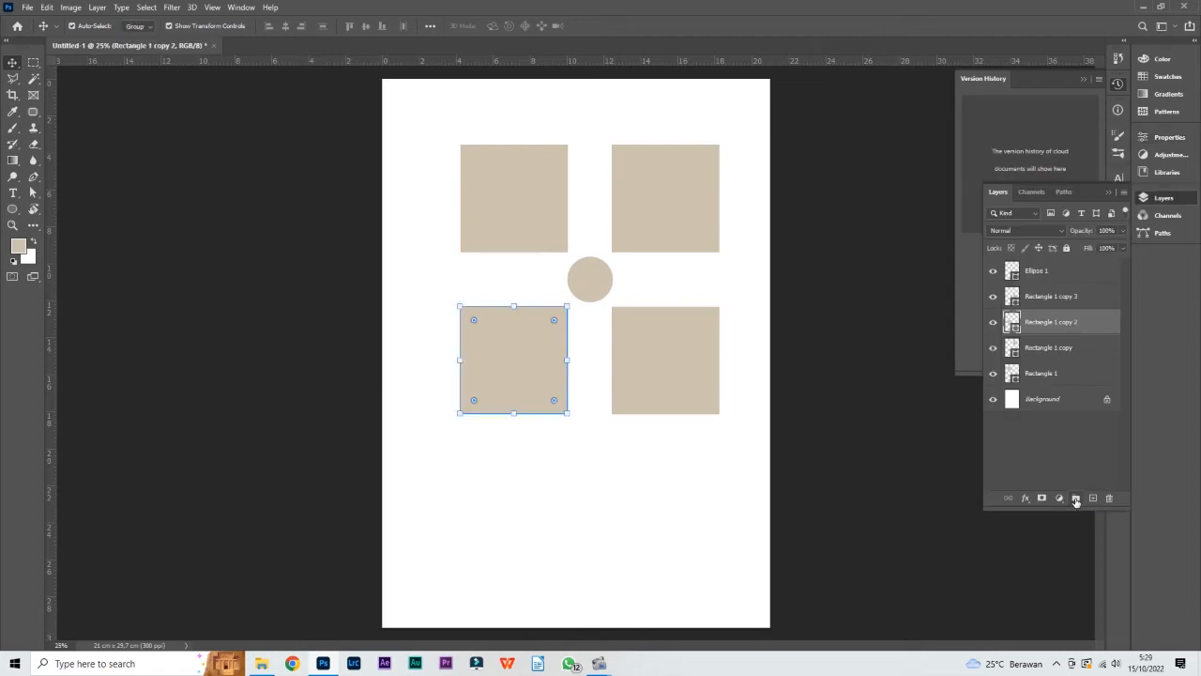
left_click(1077, 499)
left_click(1077, 498)
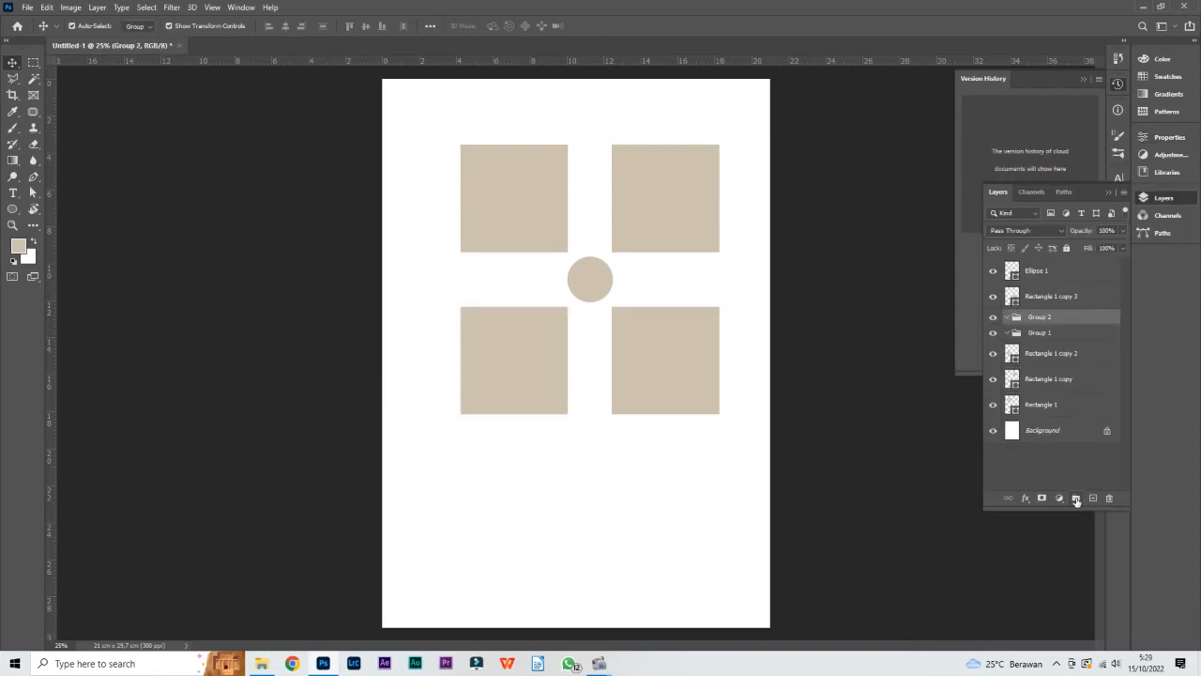
Move the Ellipse 1 and Rectangle 1 copy 3 layers together into Group 2, and collapse the group
left_click(1055, 297)
left_click(1053, 273, "shift")
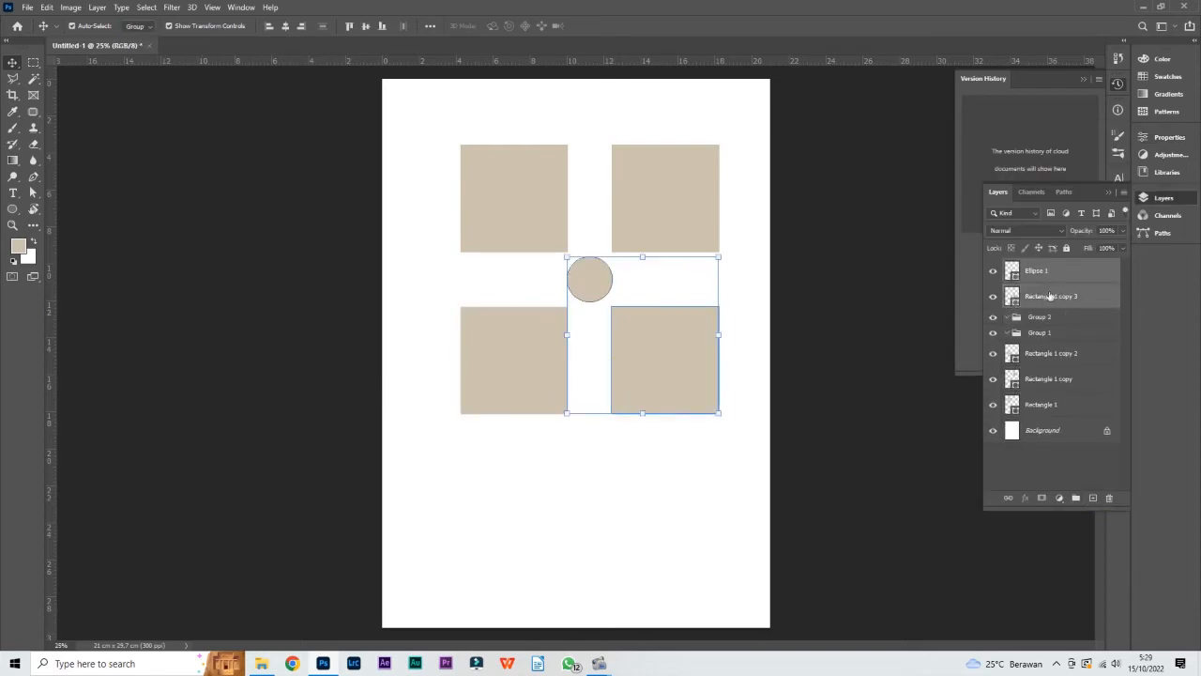
left_click_drag(1053, 279, 1046, 316)
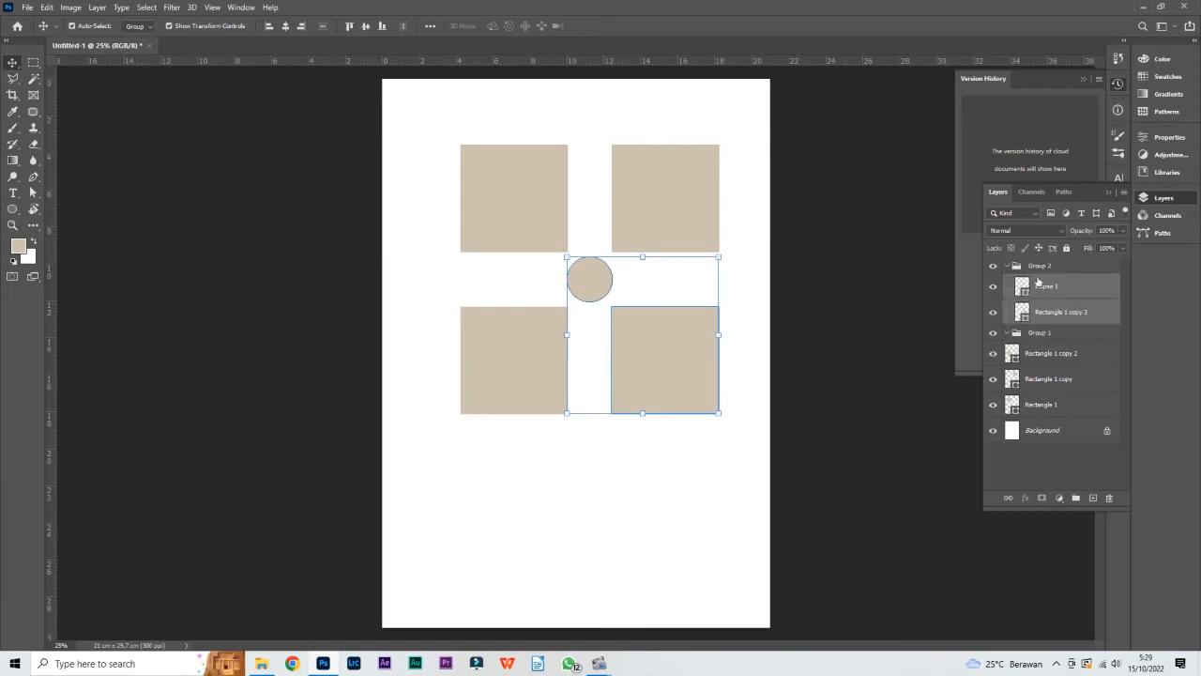
left_click(1014, 267)
left_click(1011, 267)
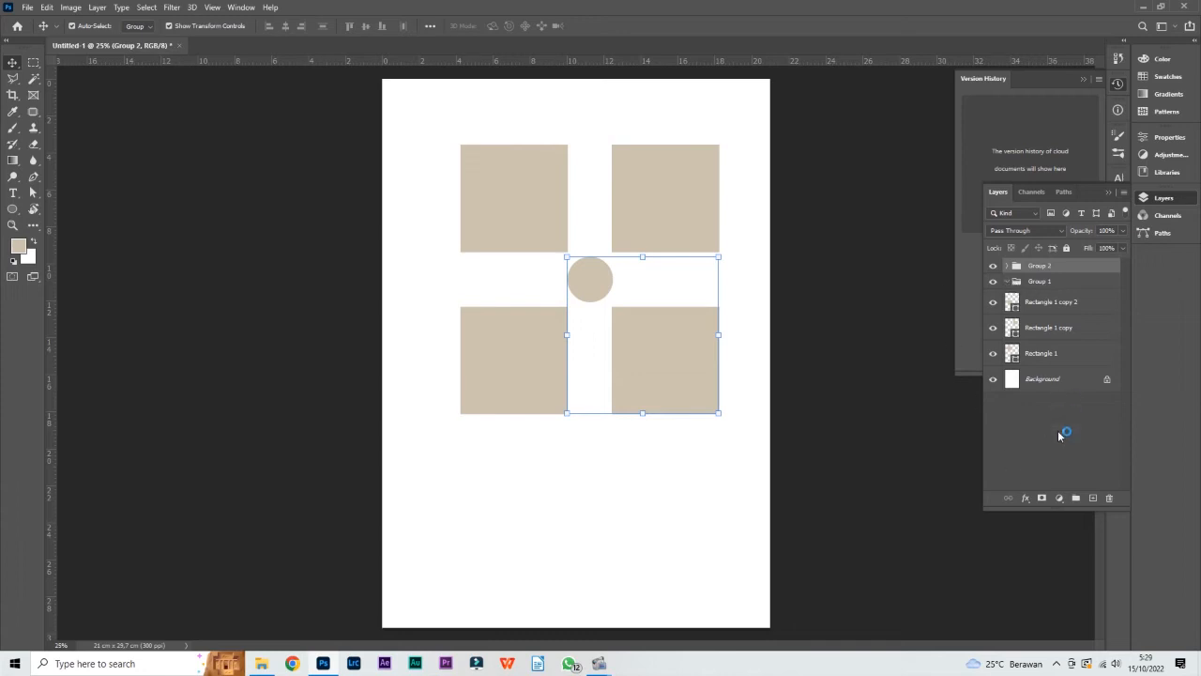
Select Group 1 and Group 2 in turn, expand Group 2 to list its layers, and clear the selection
left_click(1062, 433)
left_click(1051, 282)
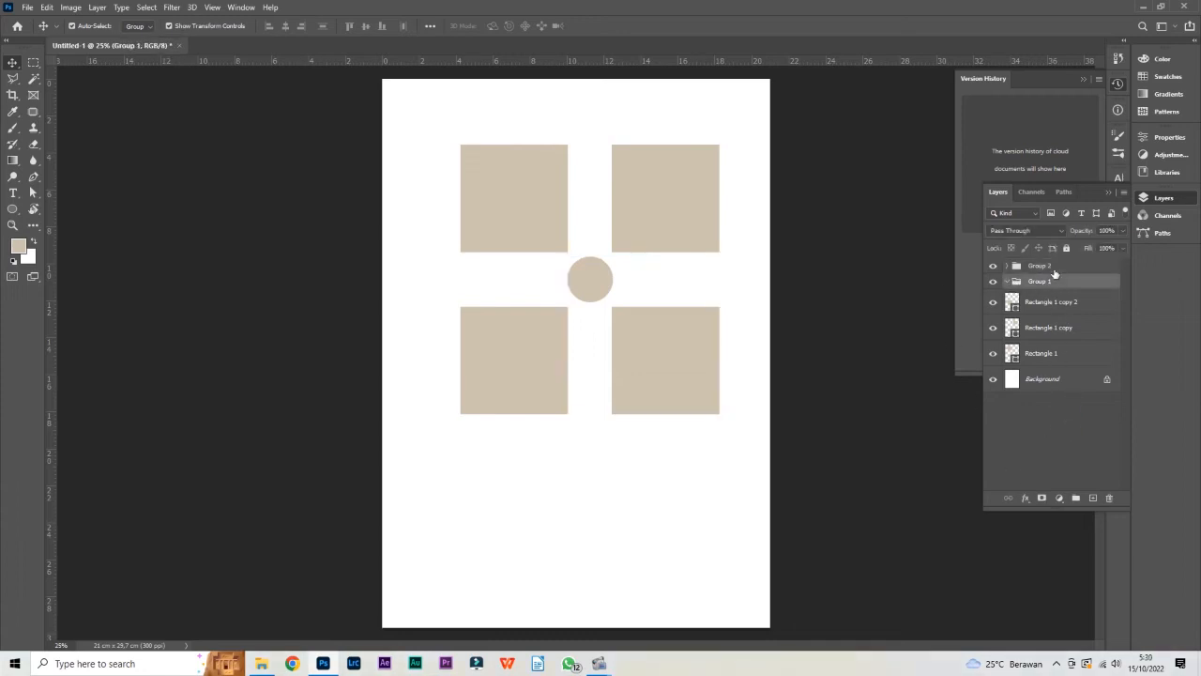
left_click(1053, 268)
left_click(1007, 266)
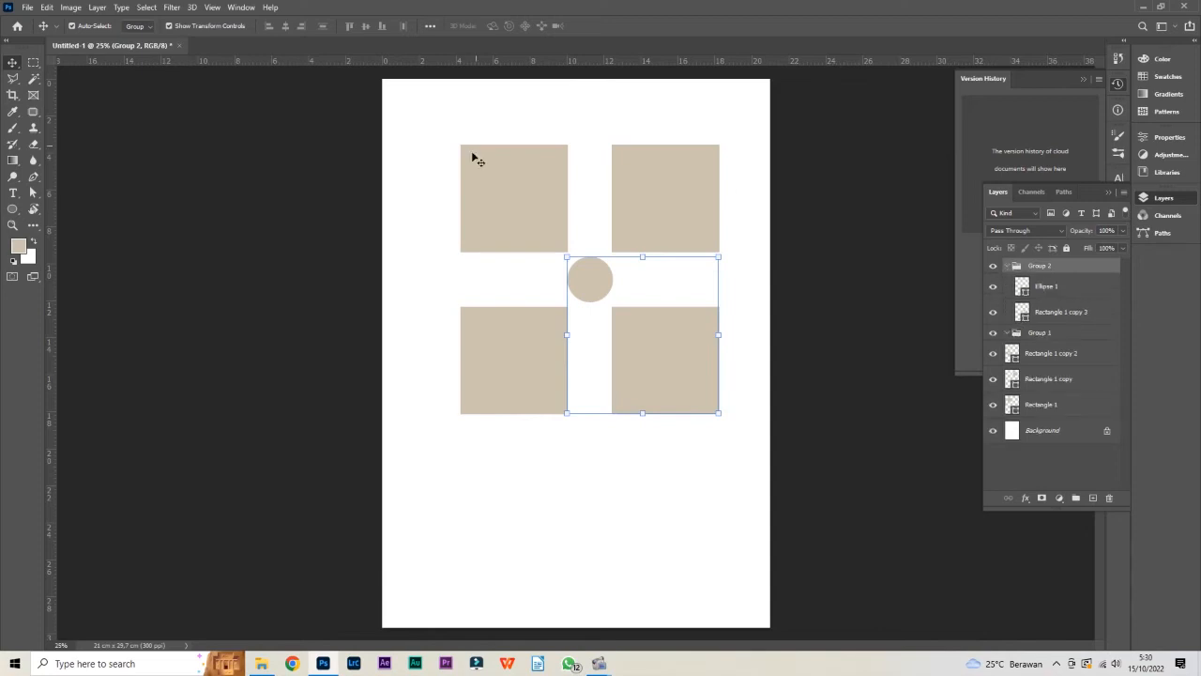
left_click(672, 460)
left_click(1052, 269)
left_click(640, 454)
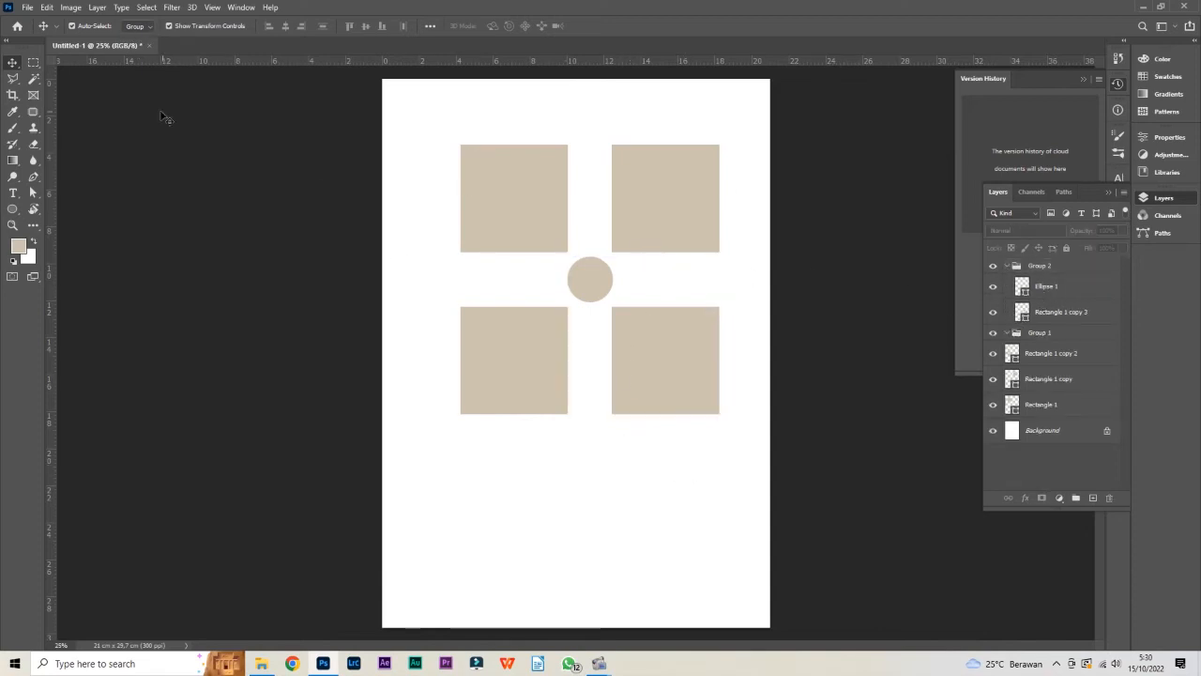
Set Auto-Select to Layer and select only the lower-right square on the canvas
left_click(138, 29)
left_click(136, 44)
left_click(657, 358)
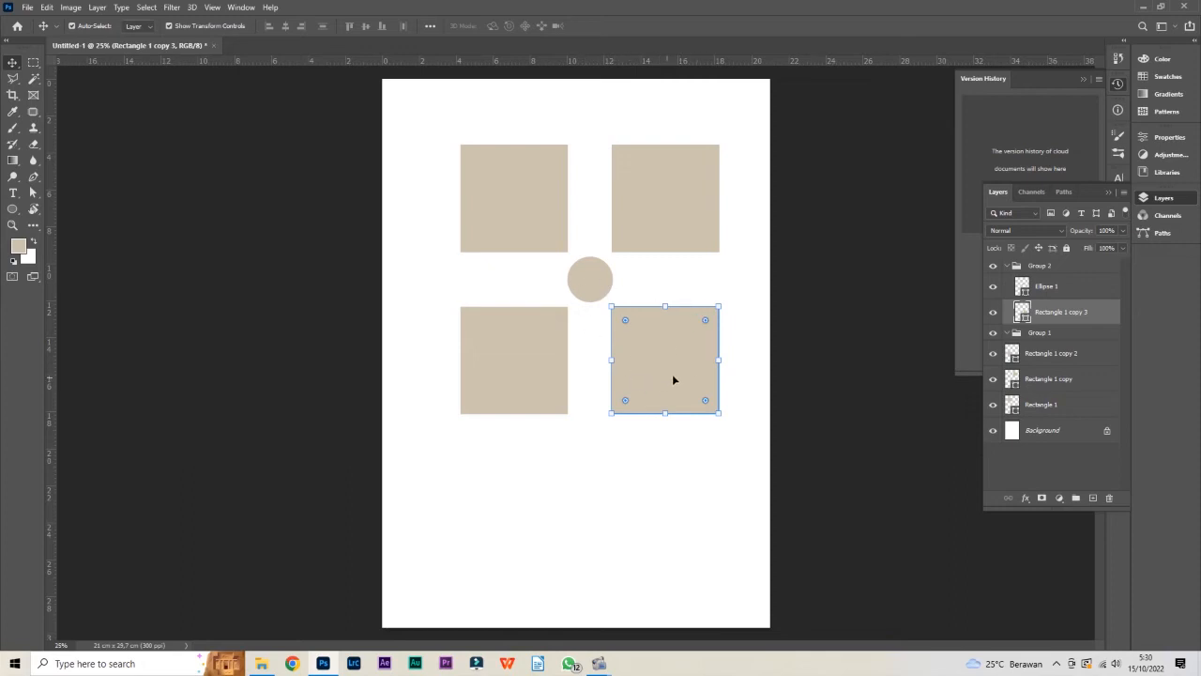
Set Auto-Select to Group, pick Group 2 through its circle on the canvas, and try moving the group slightly, undoing the move
left_click(142, 26)
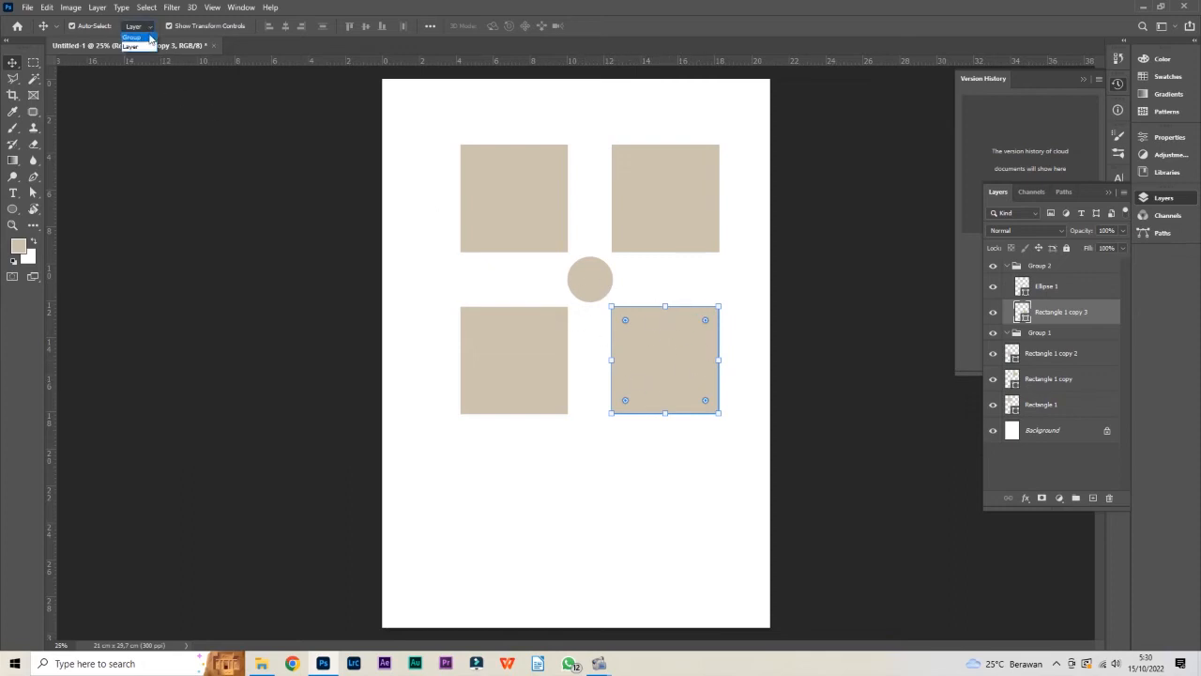
left_click(143, 43)
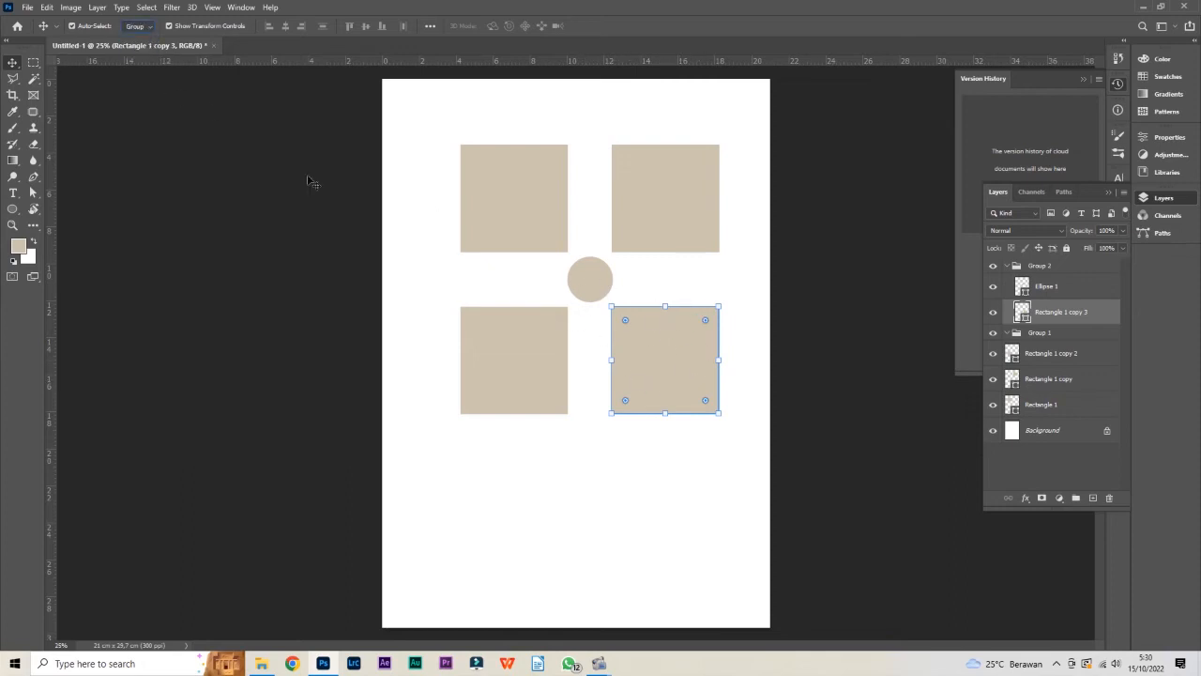
left_click(594, 283)
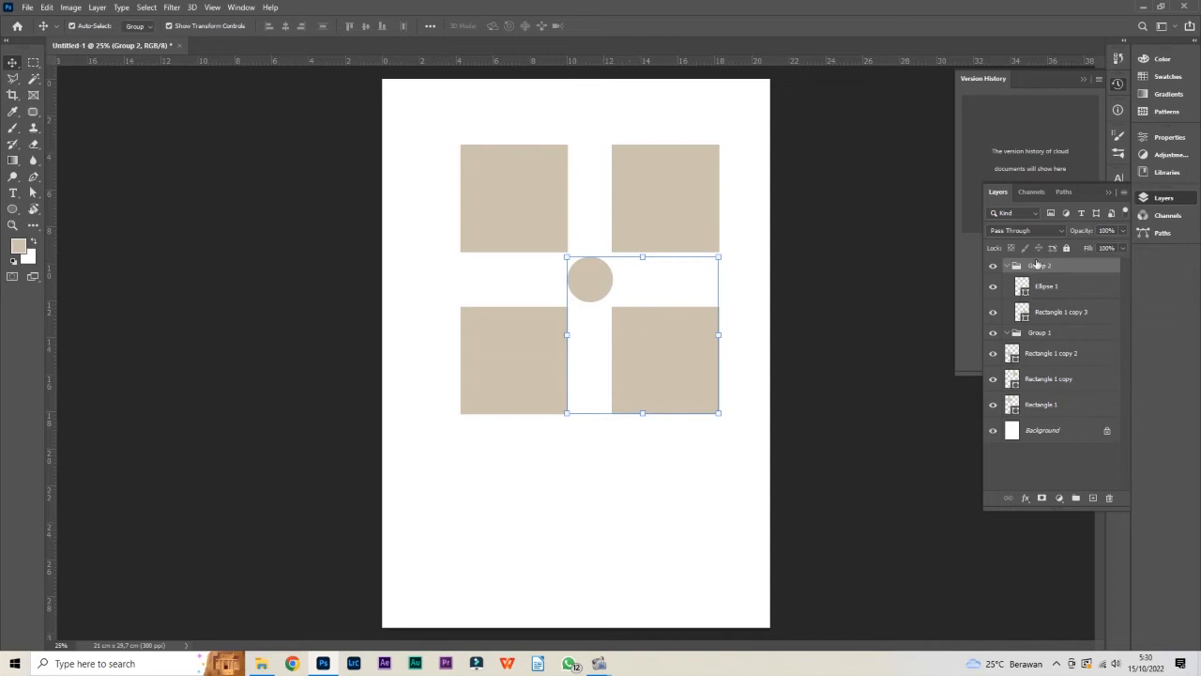
mouse_move(660, 347)
left_mouse_down()
mouse_move(682, 339)
mouse_move(679, 351)
left_mouse_up()
key("ctrl+z")
Select the three ungrouped squares one by one, and try moving Group 2 slightly down by its circle, undoing the move
left_click(649, 214)
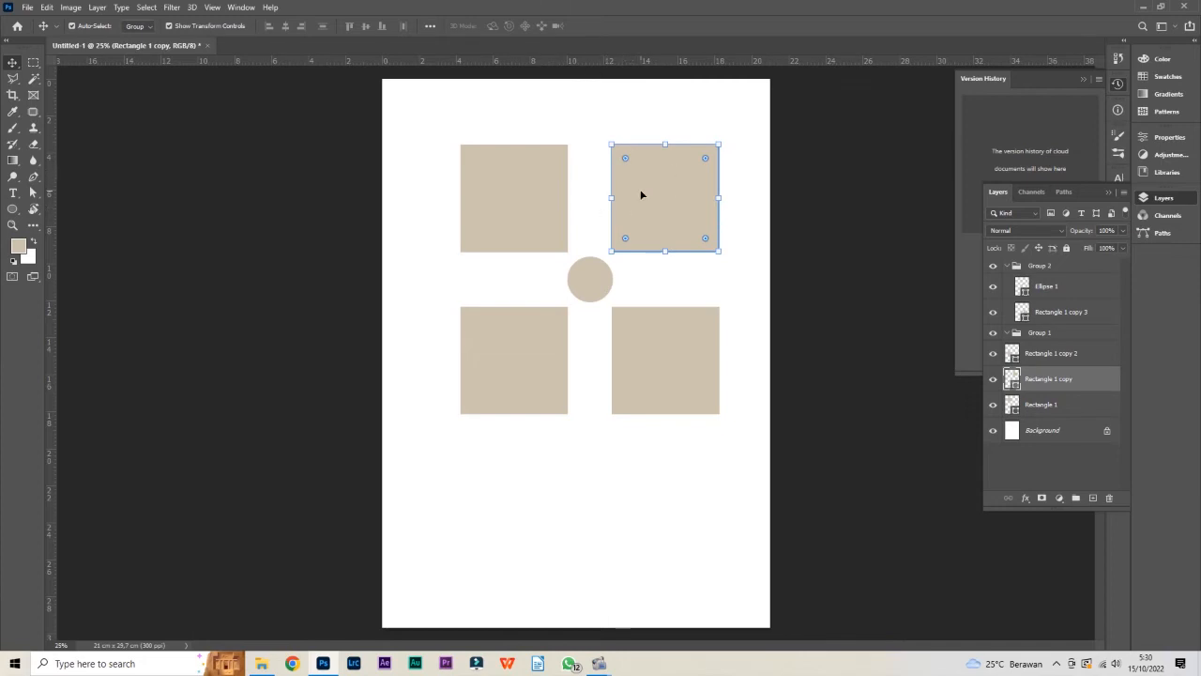
left_click(531, 209)
left_click(537, 330)
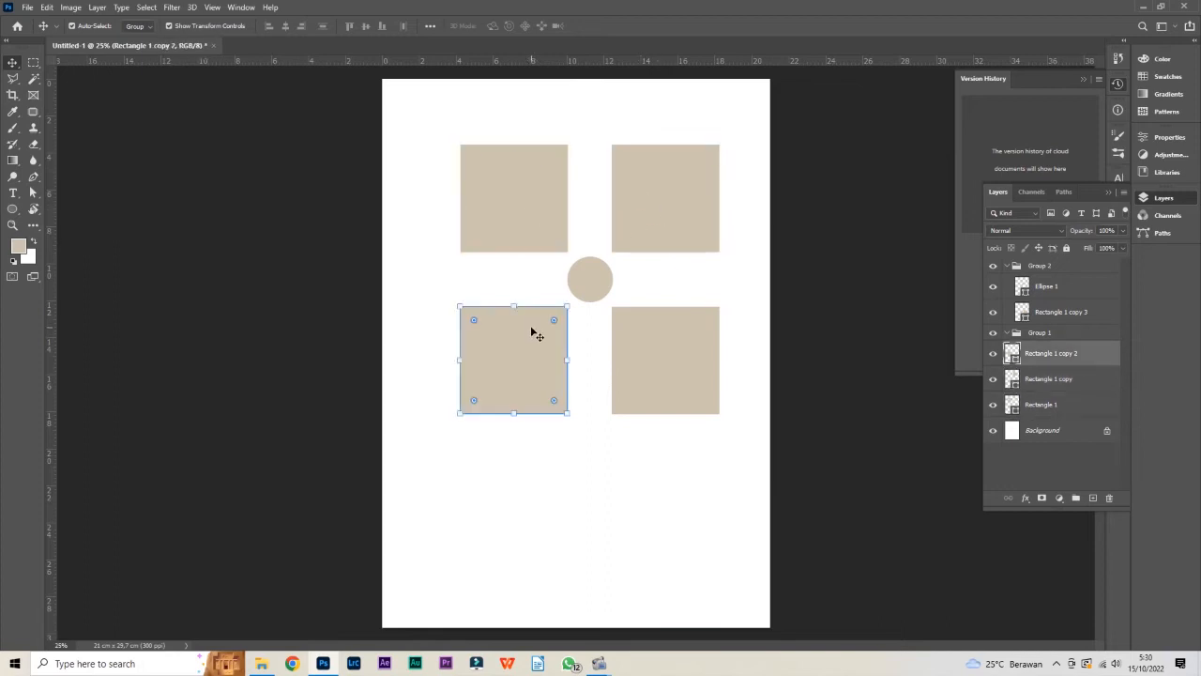
left_click(602, 283)
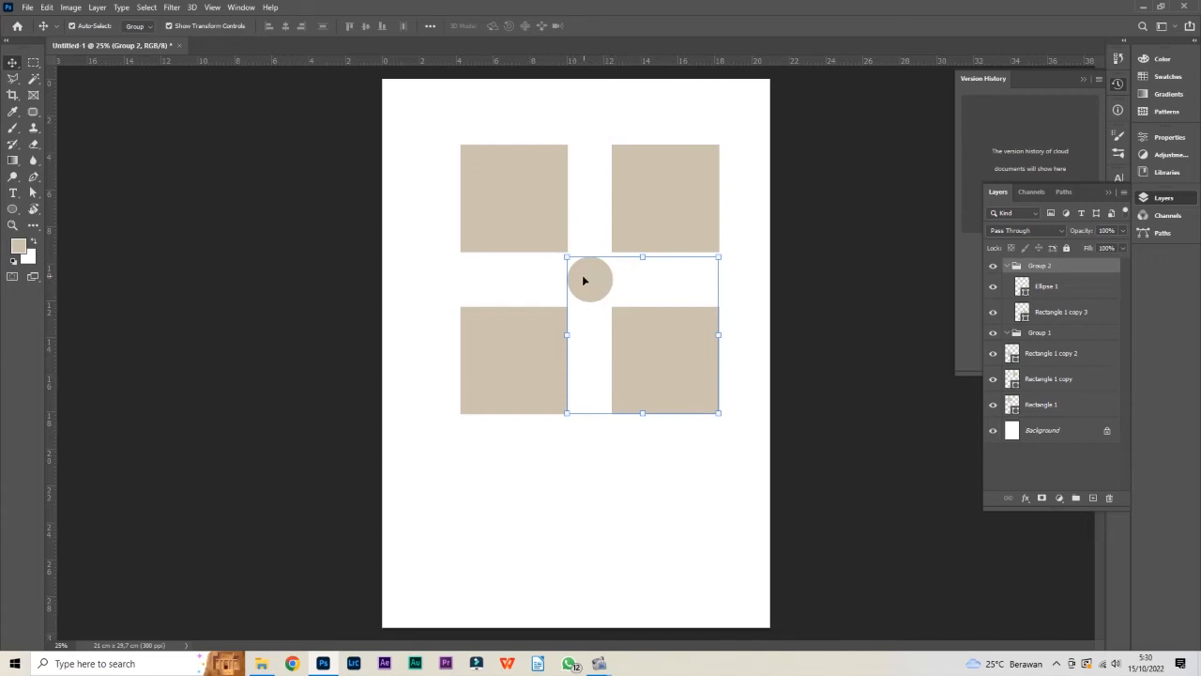
mouse_move(601, 283)
left_mouse_down()
mouse_move(628, 291)
mouse_move(626, 275)
mouse_move(601, 292)
left_mouse_up()
key("ctrl+z")
Set Auto-Select back to Layer and select the upper-left square on its own
left_click(139, 26)
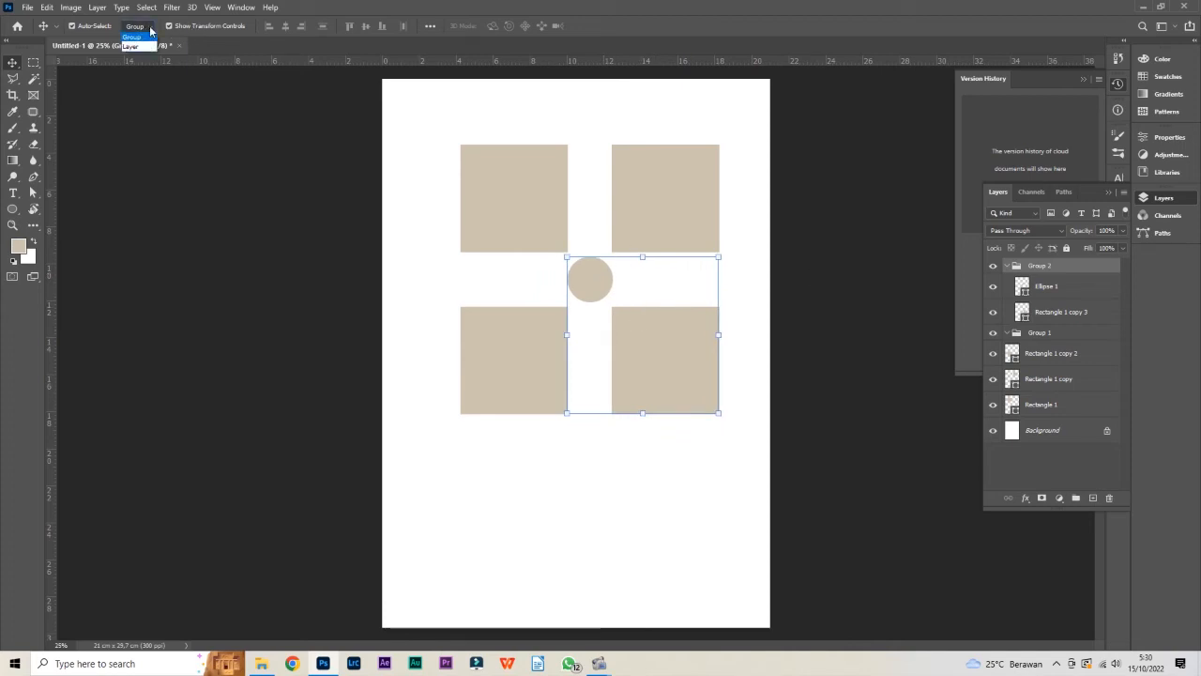
left_click(149, 46)
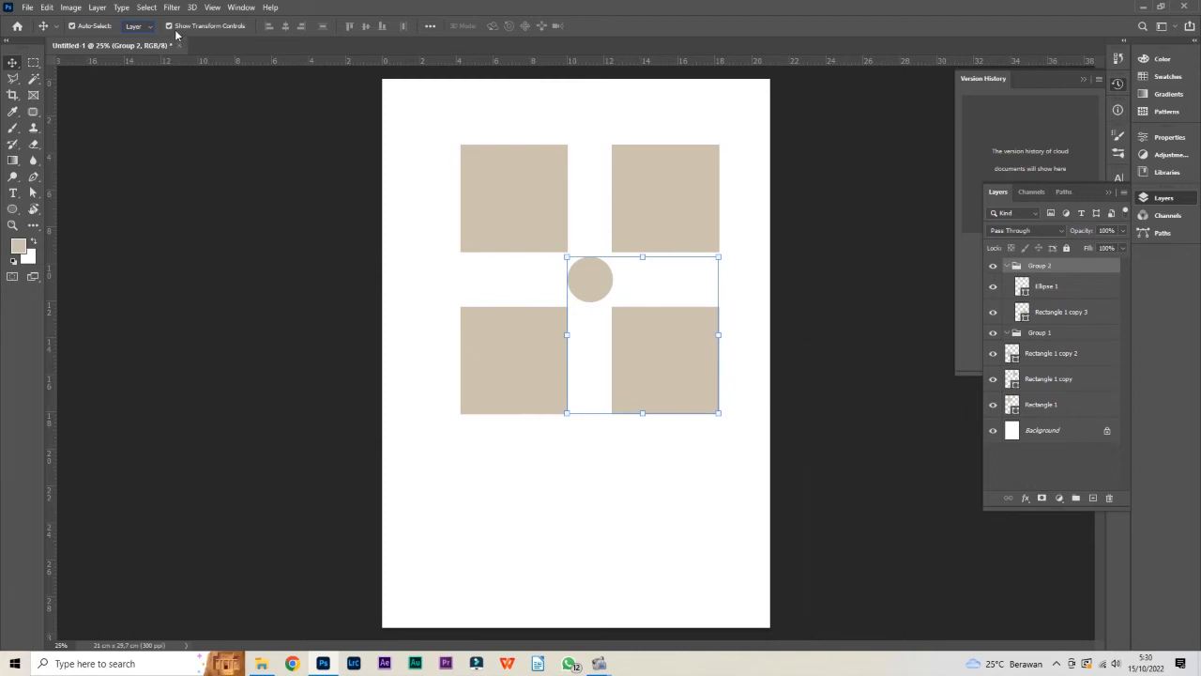
left_click(507, 188)
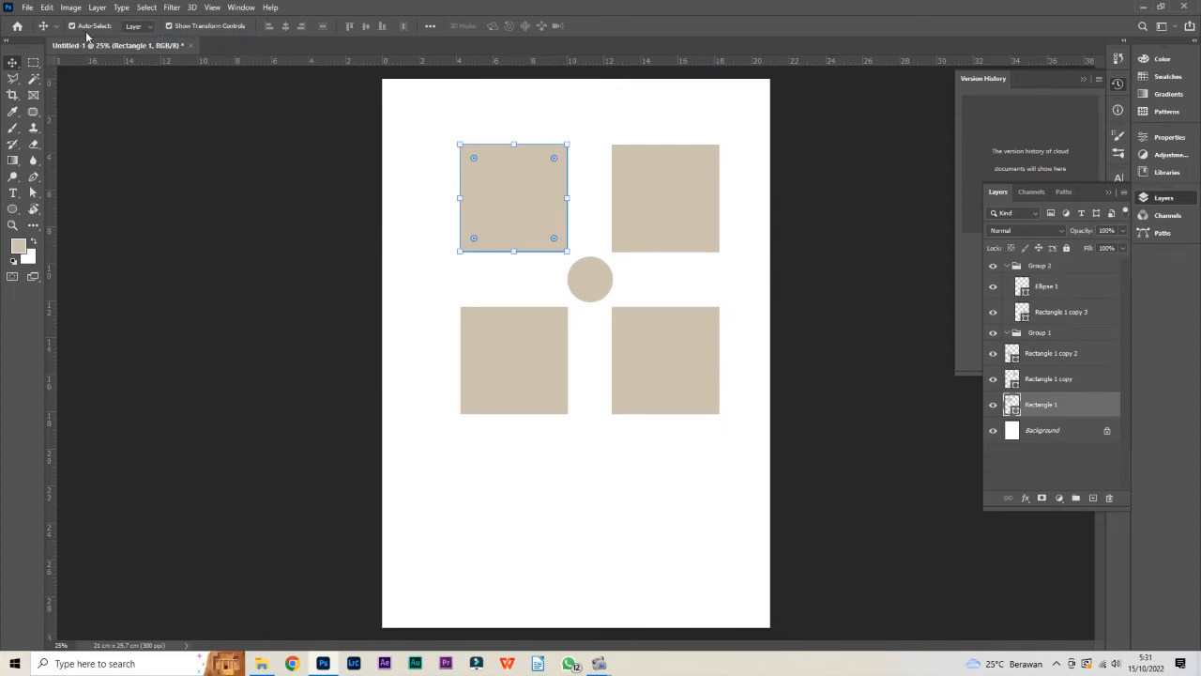
left_click(598, 123)
left_click(523, 185)
Turn off Show Transform Controls and try moving the upper-left square without its bounding box, undoing each move
left_click(170, 28)
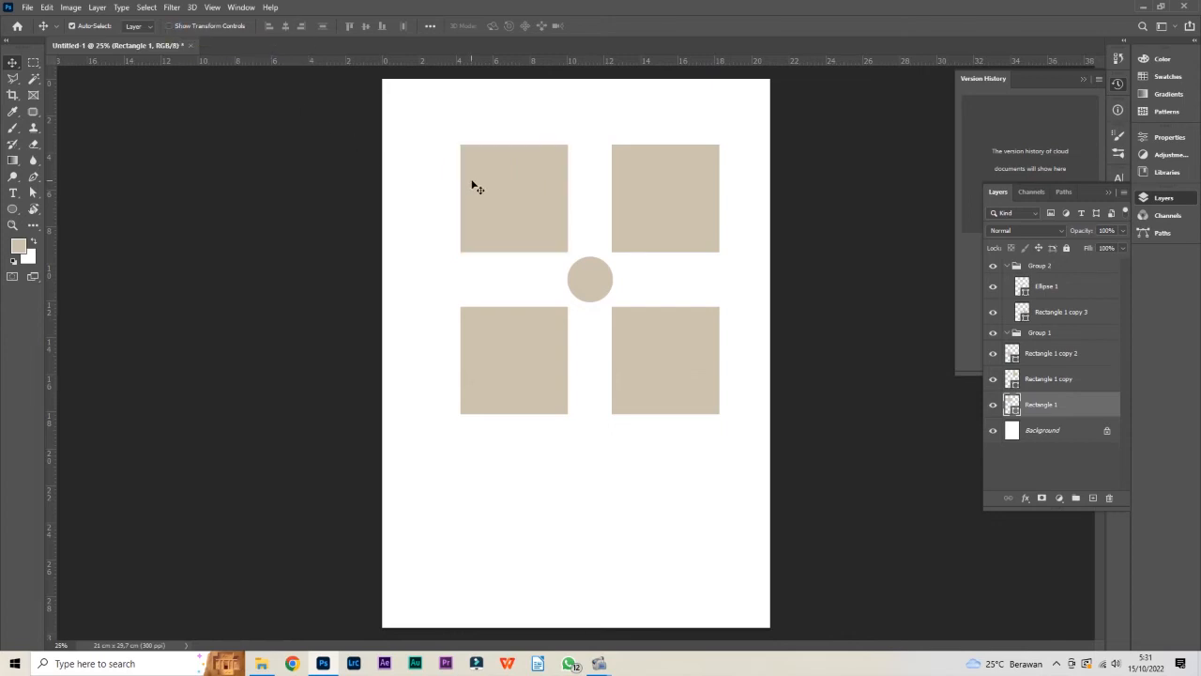
left_click_drag(546, 178, 525, 163)
key("ctrl+z")
left_click(660, 191, "ctrl")
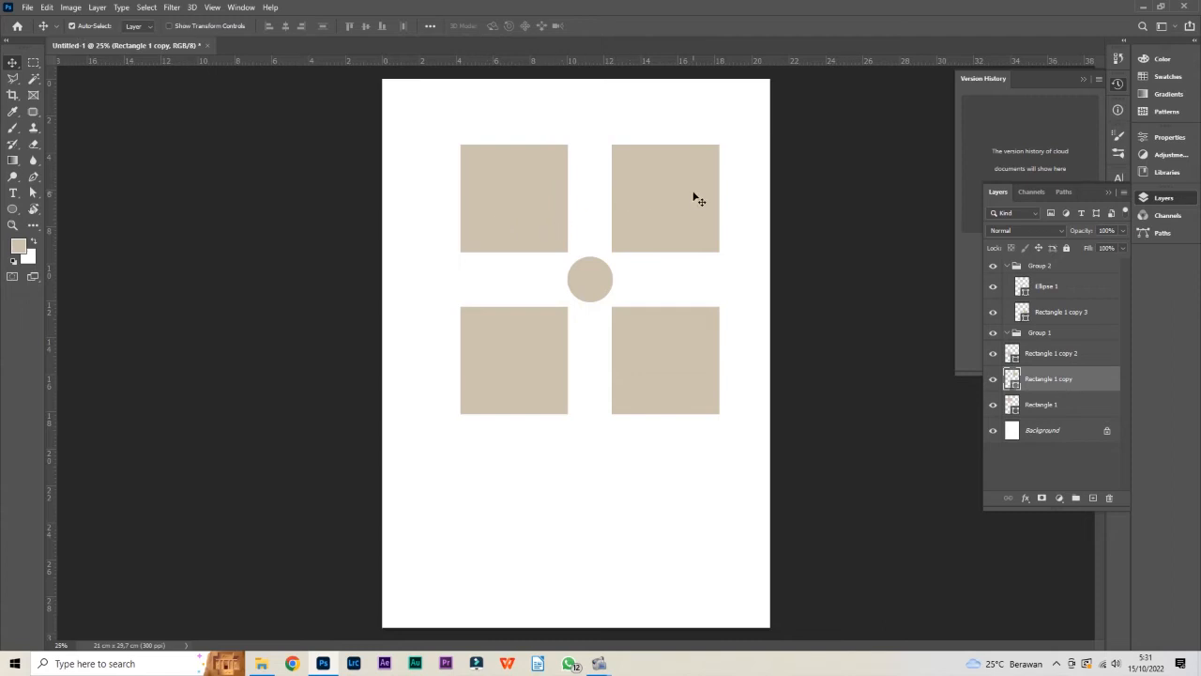
left_click_drag(525, 207, 528, 197)
key("ctrl+z")
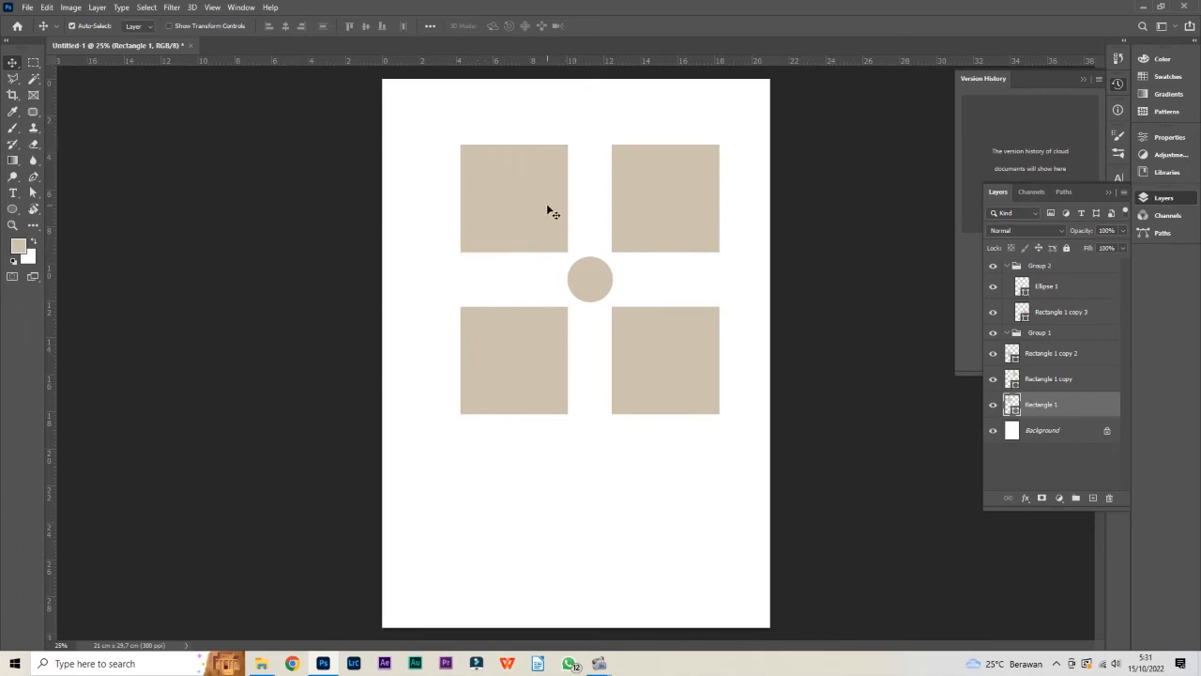
Box-select the upper-left square and the circle without transform controls, and select the upper-right and upper-left squares individually
left_click_drag(447, 129, 589, 266)
mouse_move(534, 187)
left_mouse_down()
mouse_move(519, 170)
mouse_move(609, 212)
mouse_move(534, 187)
left_mouse_up()
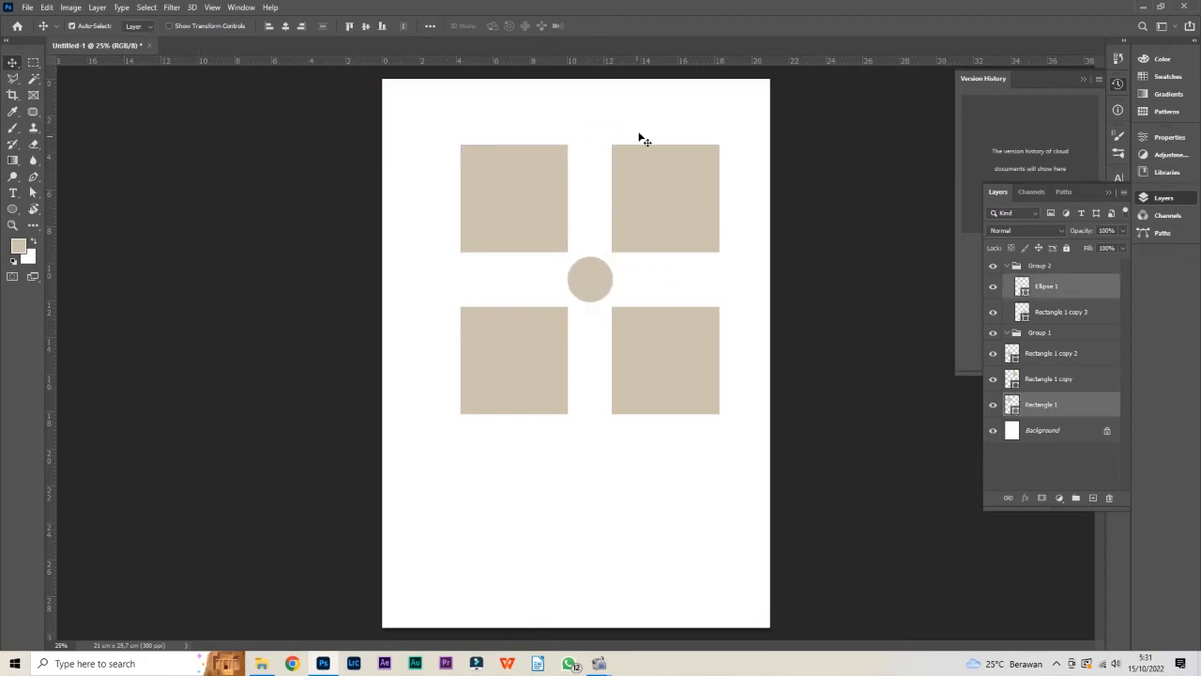
left_click(647, 220)
left_click(537, 210)
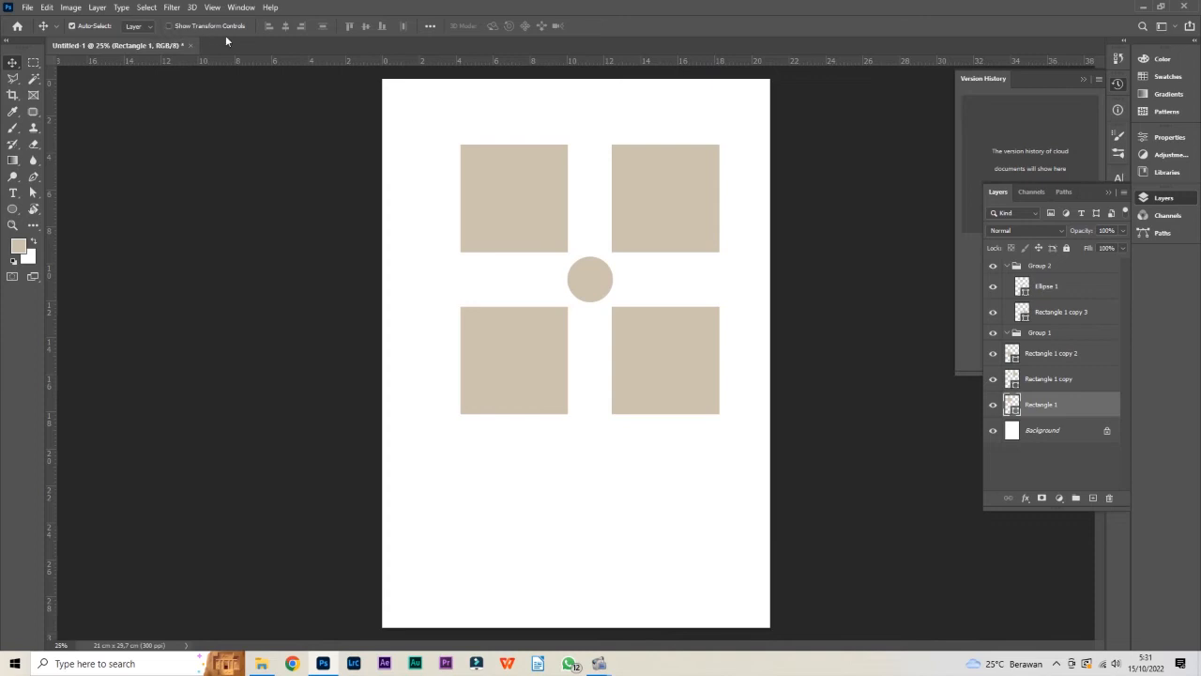
Turn on Show Transform Controls and try resizing the upper-left square from its corner and edges, keeping its original size
left_click(170, 25)
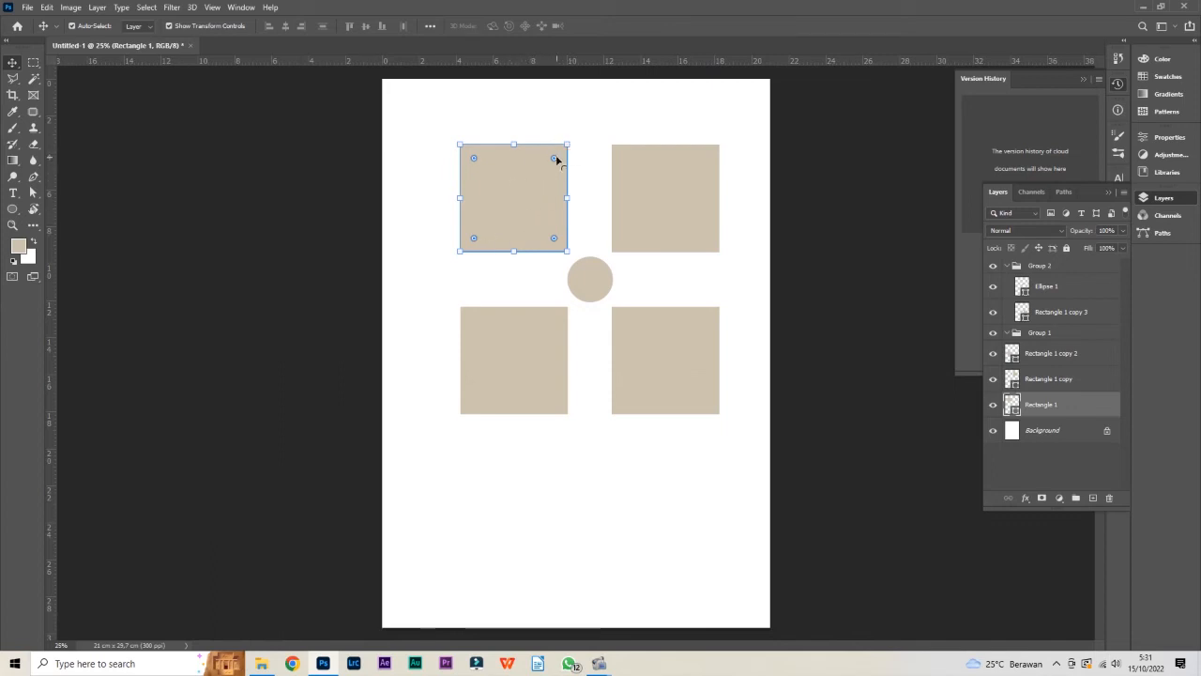
mouse_move(572, 139)
left_mouse_down()
mouse_move(600, 112)
mouse_move(582, 126)
left_mouse_up()
key("ctrl+z")
mouse_move(573, 200)
left_mouse_down()
mouse_move(611, 200)
mouse_move(549, 200)
mouse_move(569, 200)
left_mouse_up()
mouse_move(514, 141)
left_mouse_down()
mouse_move(516, 119)
mouse_move(523, 177)
mouse_move(515, 120)
mouse_move(513, 145)
left_mouse_up()
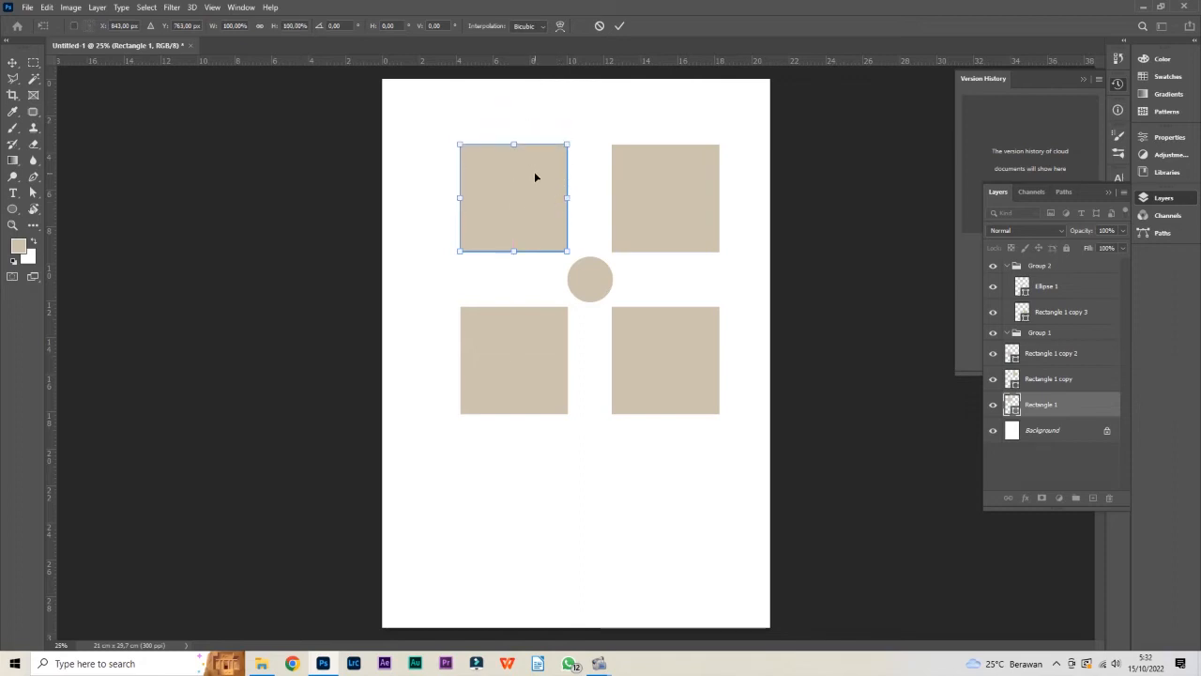
key("Return")
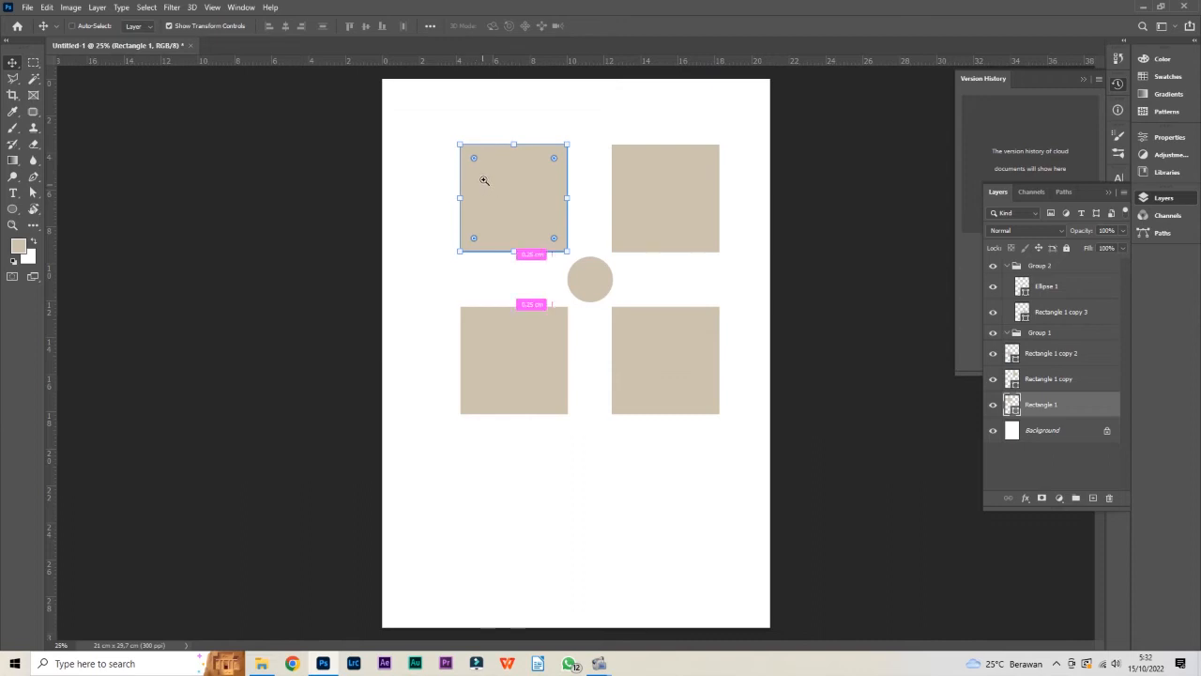
Try rounding the upper-left square's corners fully into a circle, and undo the rounding
left_click(483, 179, "ctrl")
left_click(483, 179, "ctrl")
left_click_drag(511, 139, 461, 200)
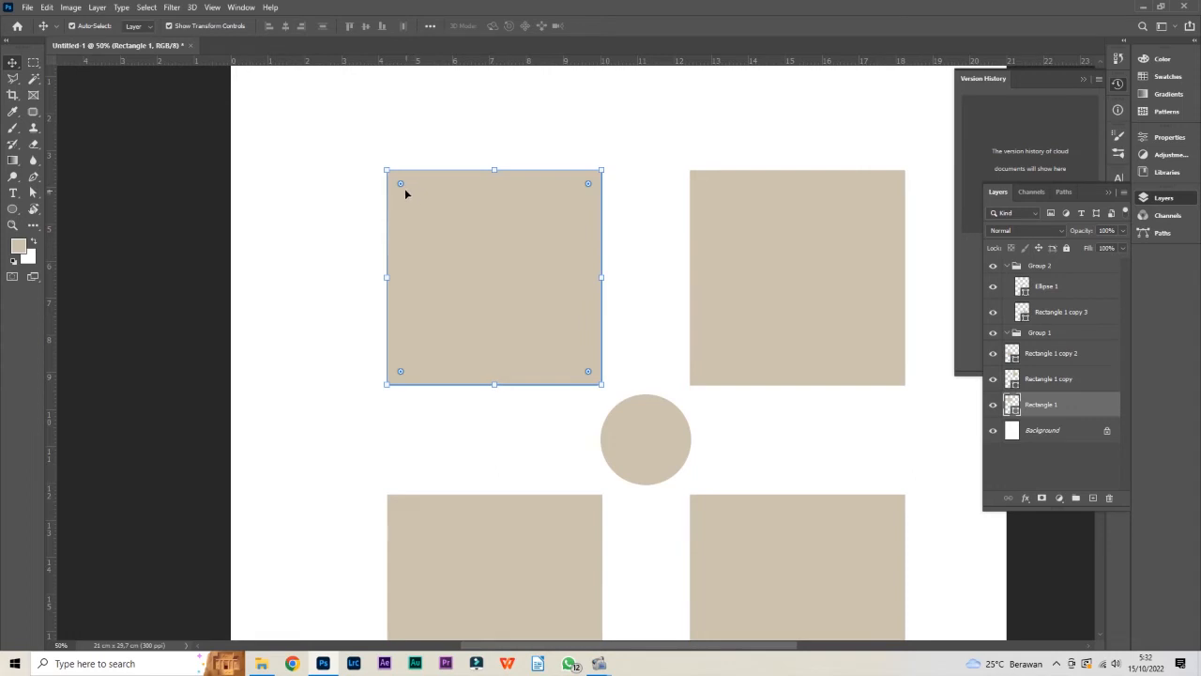
left_click_drag(402, 185, 504, 225)
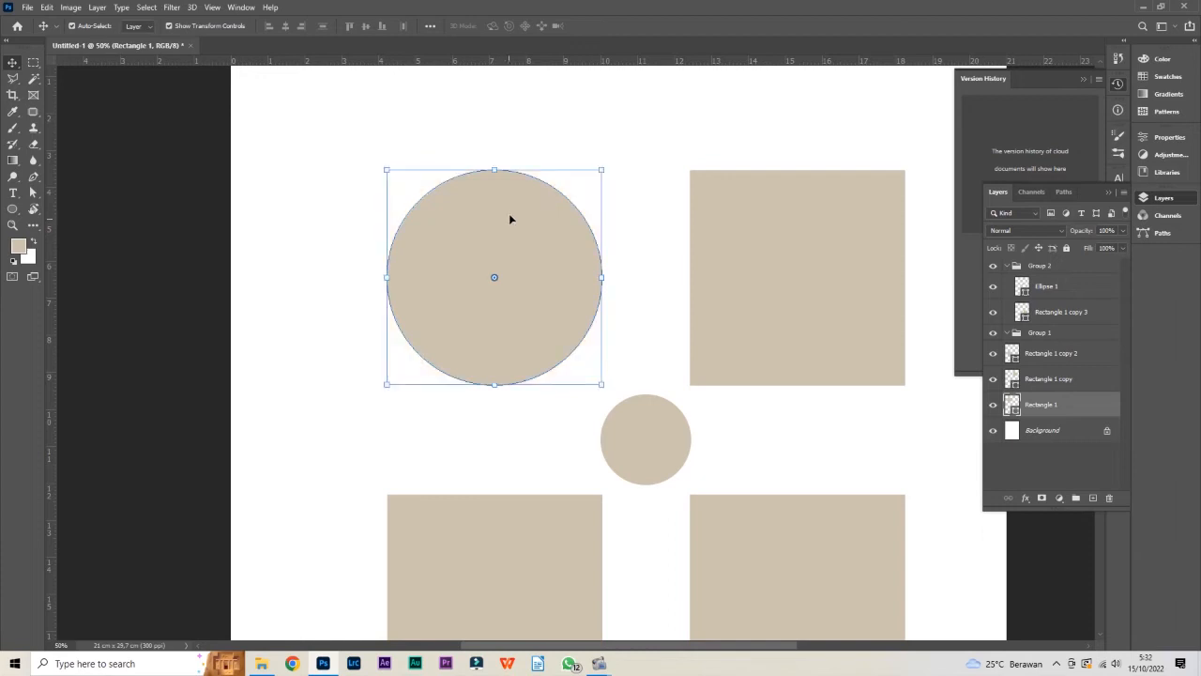
key("ctrl+z")
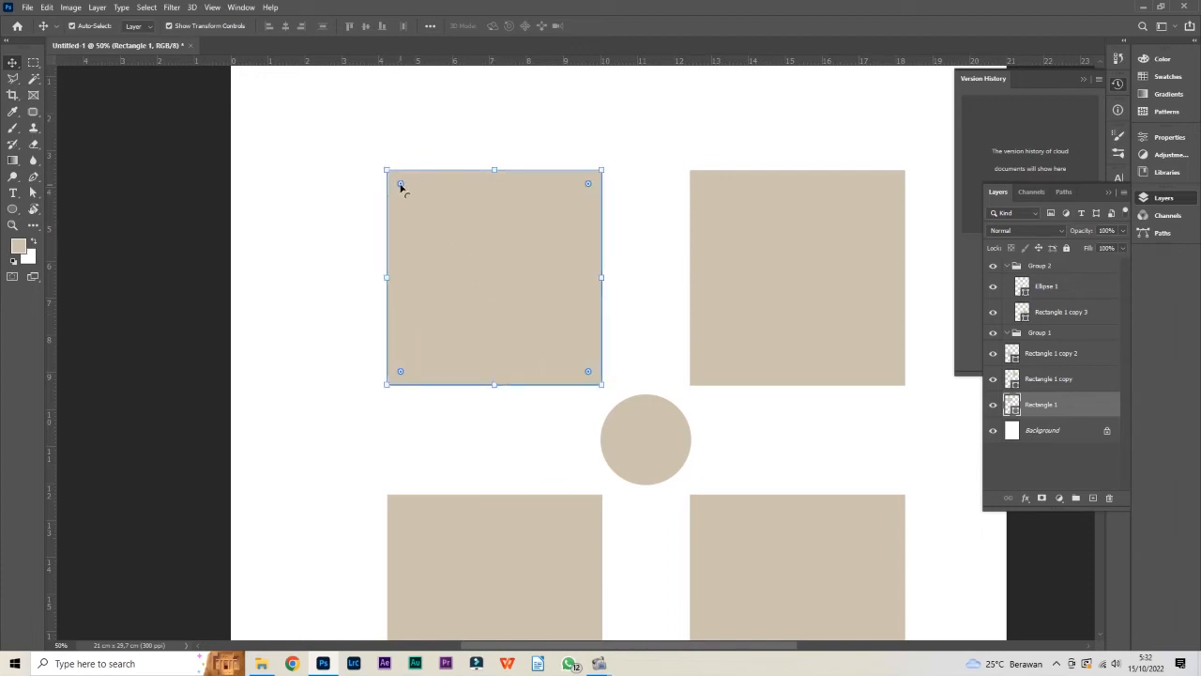
Try partial corner rounding on the upper-left square, increase it slightly, and reduce it back to sharp corners
mouse_move(400, 185)
left_mouse_down()
mouse_move(419, 201)
mouse_move(405, 180)
mouse_move(404, 190)
left_mouse_up()
left_click_drag(401, 185, 432, 216)
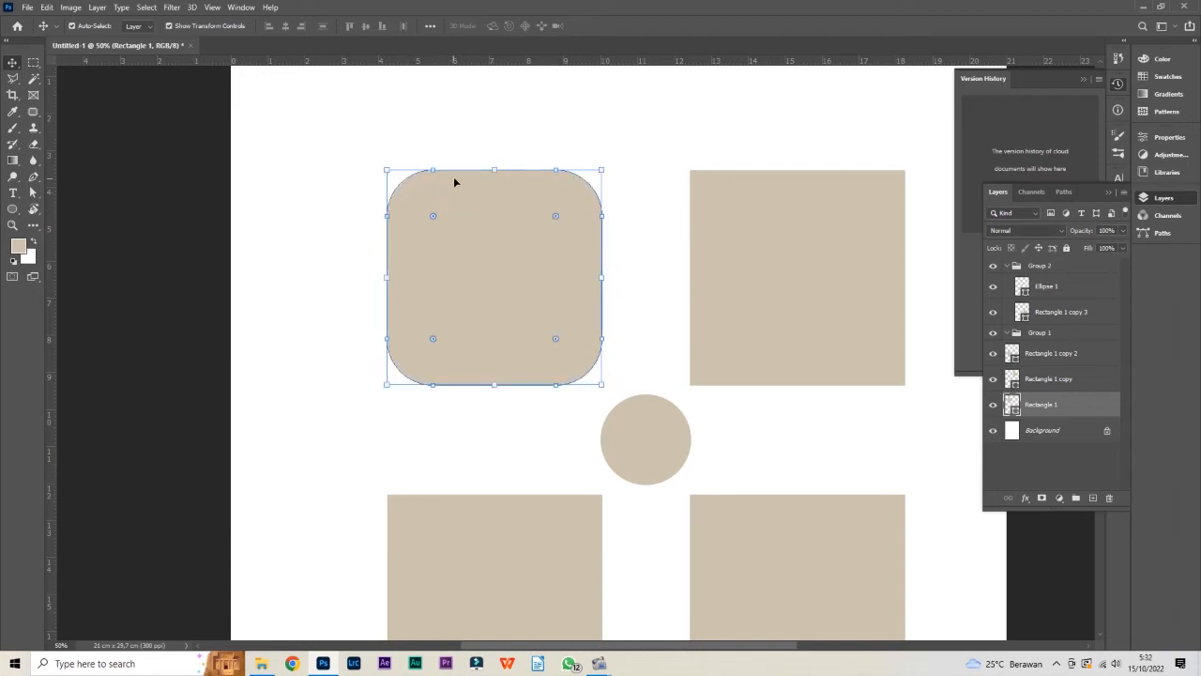
left_click_drag(431, 223, 442, 223)
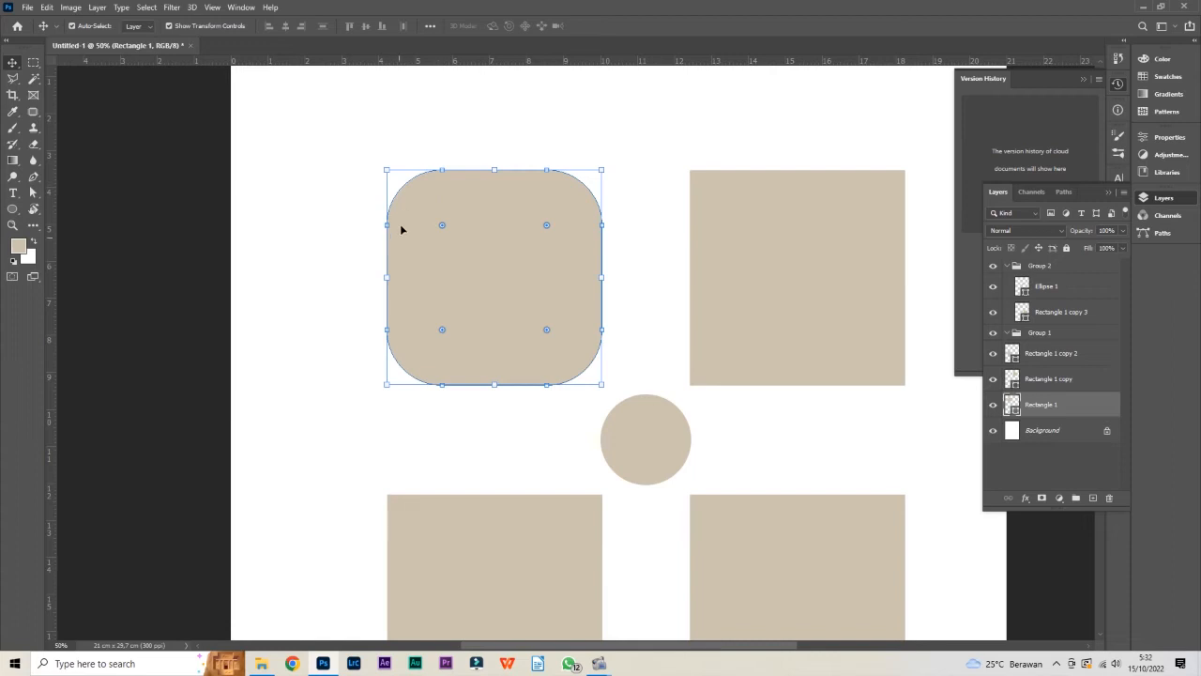
left_click_drag(442, 225, 368, 141)
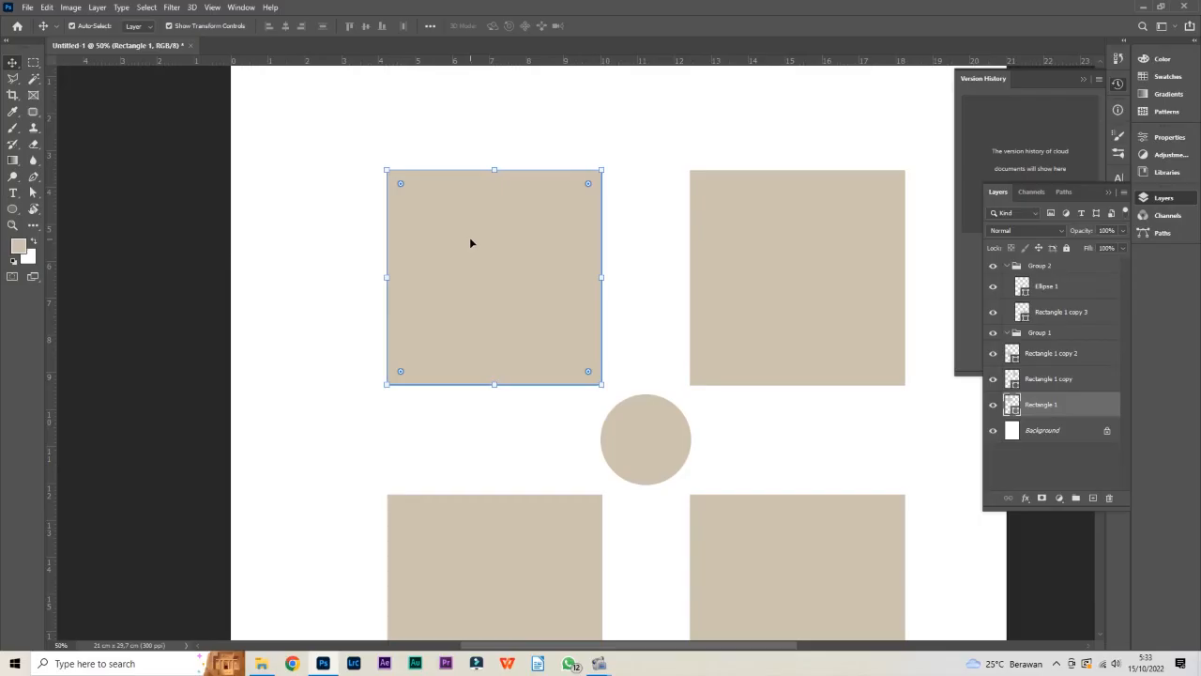
mouse_move(591, 187)
left_mouse_down()
mouse_move(581, 197)
mouse_move(602, 171)
left_mouse_up()
left_click(511, 119)
left_click(500, 230)
left_click(484, 222)
left_click_drag(589, 183, 592, 123)
left_click_drag(591, 172, 599, 146)
mouse_move(607, 160)
left_mouse_down()
mouse_move(631, 195)
mouse_move(633, 231)
mouse_move(592, 147)
mouse_move(520, 129)
mouse_move(576, 198)
mouse_move(605, 179)
left_mouse_up()
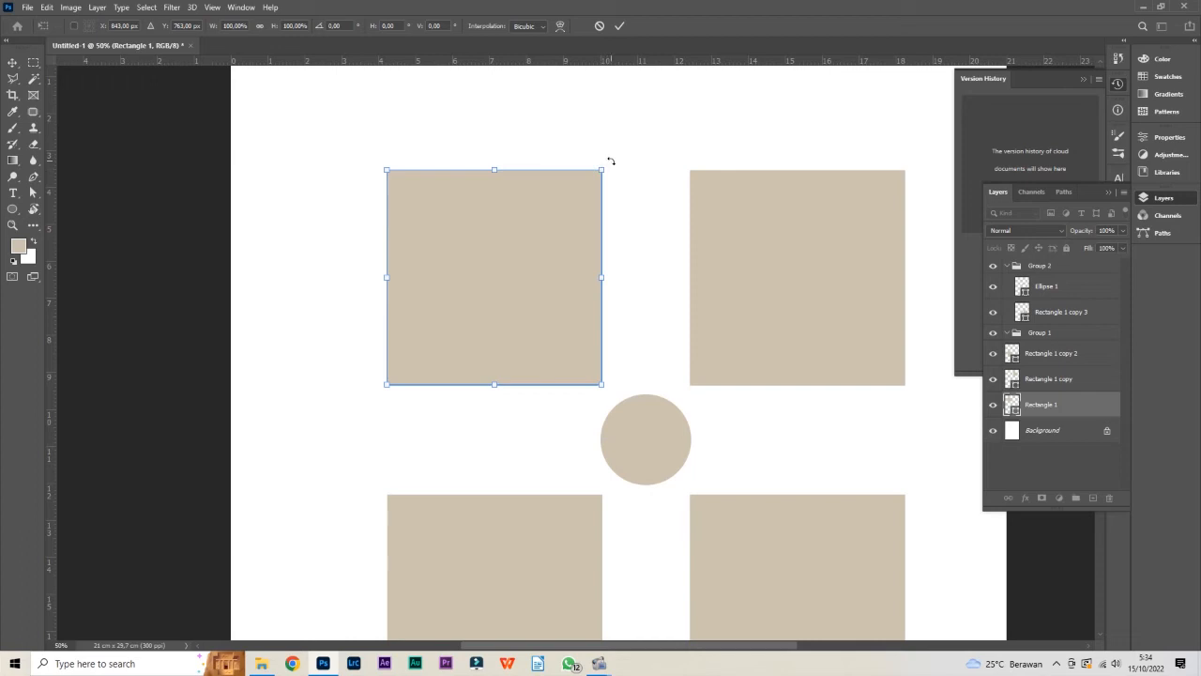
Try rotating the upper-left square about its centre to 135°, and return it to its original angle
mouse_move(610, 161)
left_mouse_down()
mouse_move(603, 126)
mouse_move(625, 169)
mouse_move(619, 153)
left_mouse_up()
left_click_drag(613, 153, 499, 404)
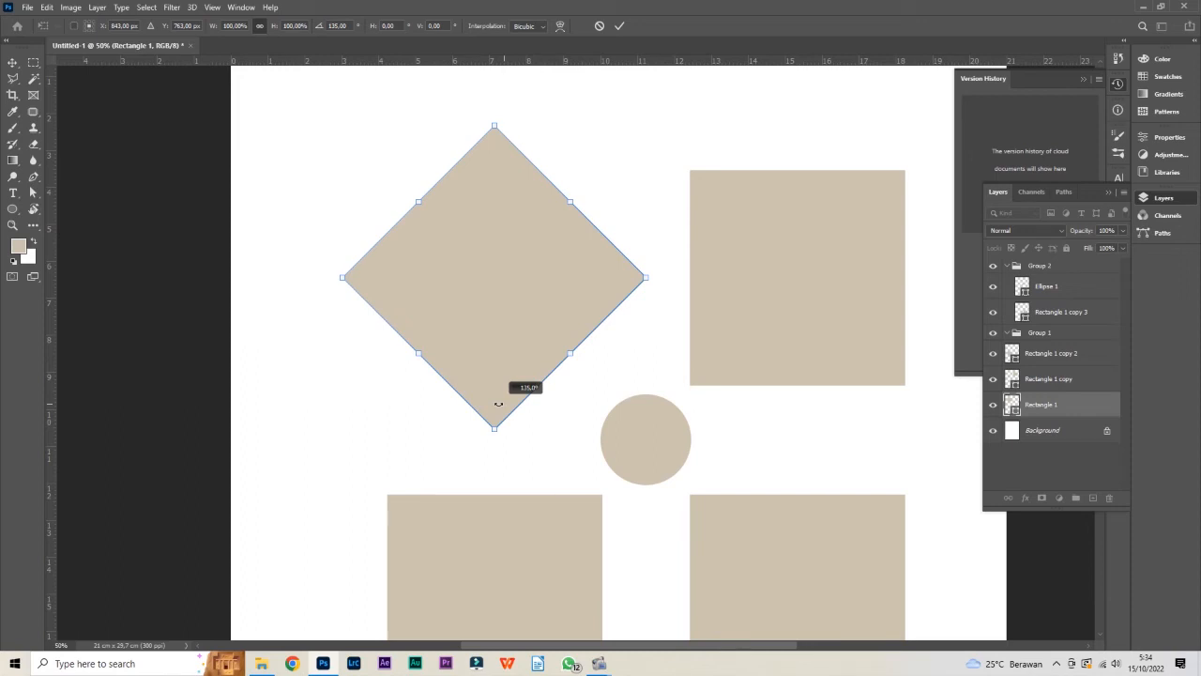
left_click_drag(498, 404, 595, 388)
double_click(590, 346)
left_click(610, 392)
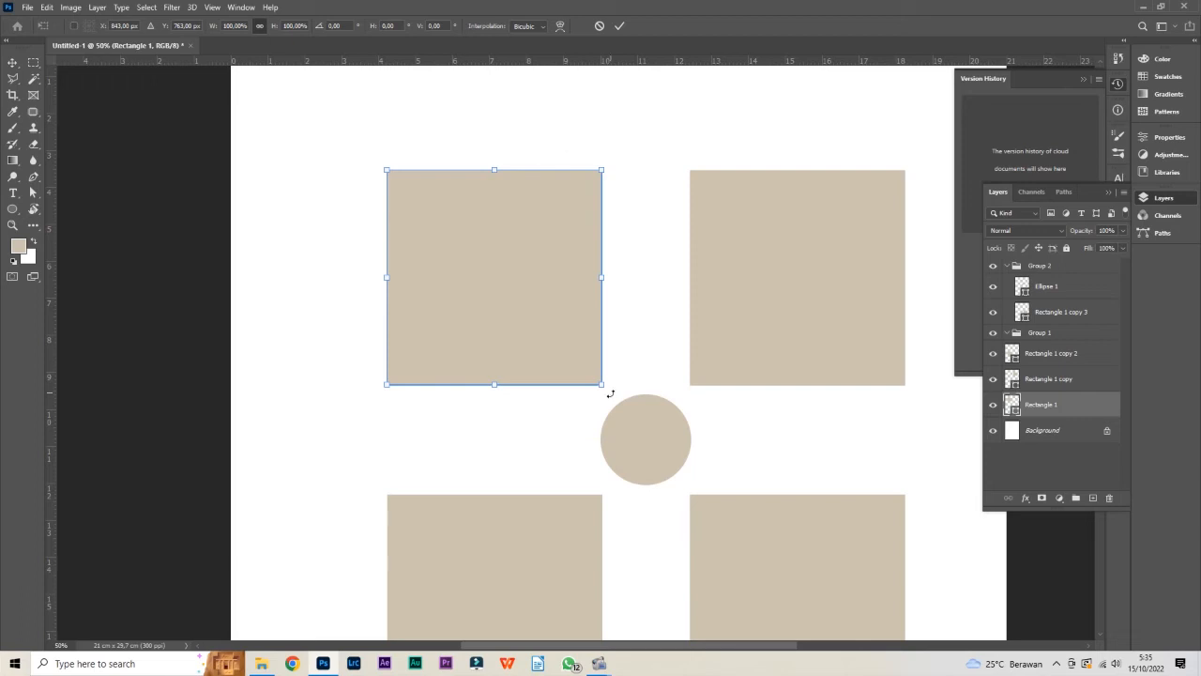
Rotate the upper-left square to −45° so it stands as a diamond, and apply the transformation
left_click_drag(610, 396, 508, 433)
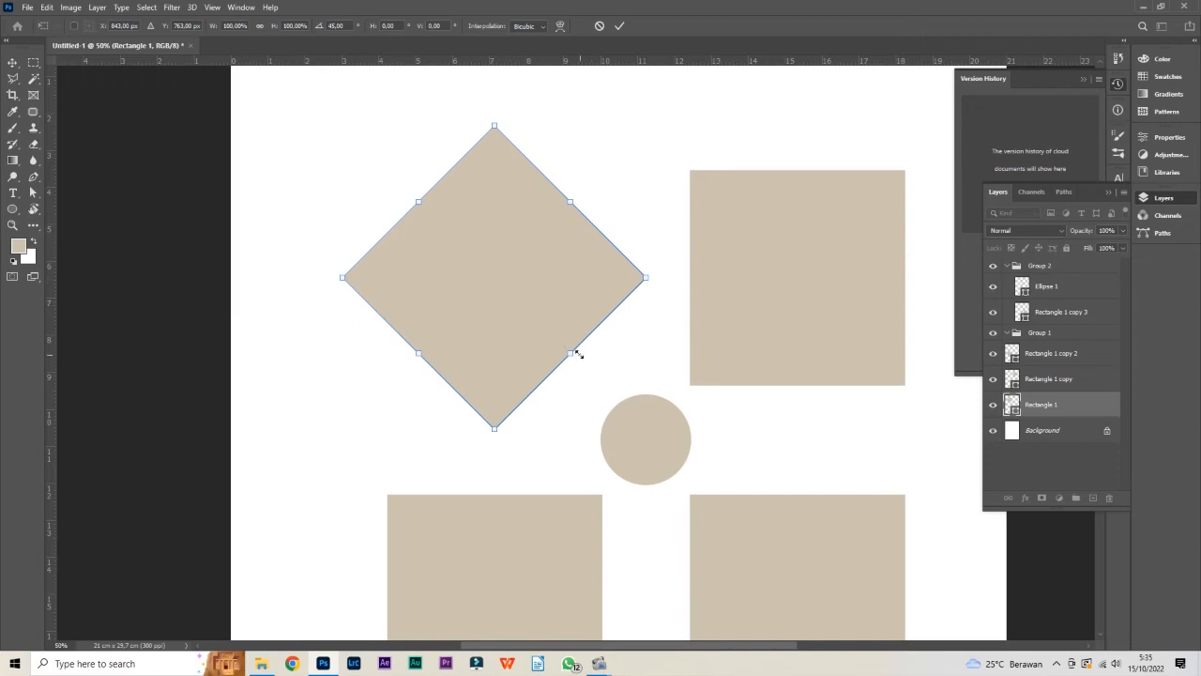
left_click_drag(504, 450, 622, 396)
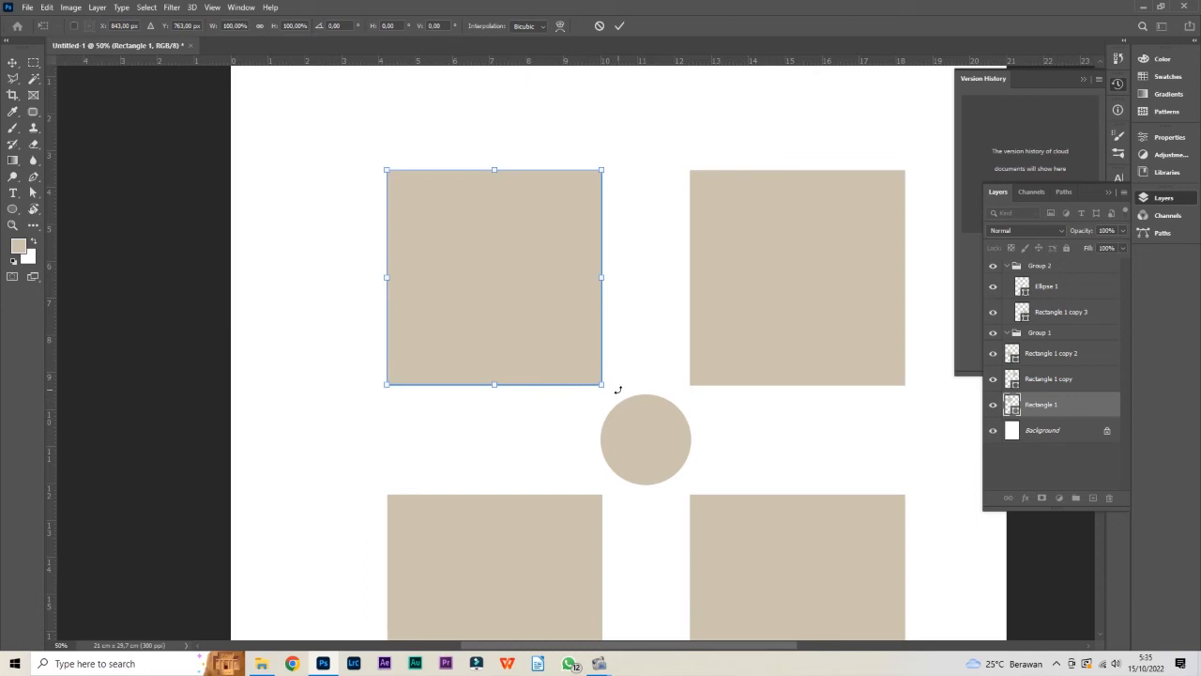
left_click_drag(618, 397, 665, 294)
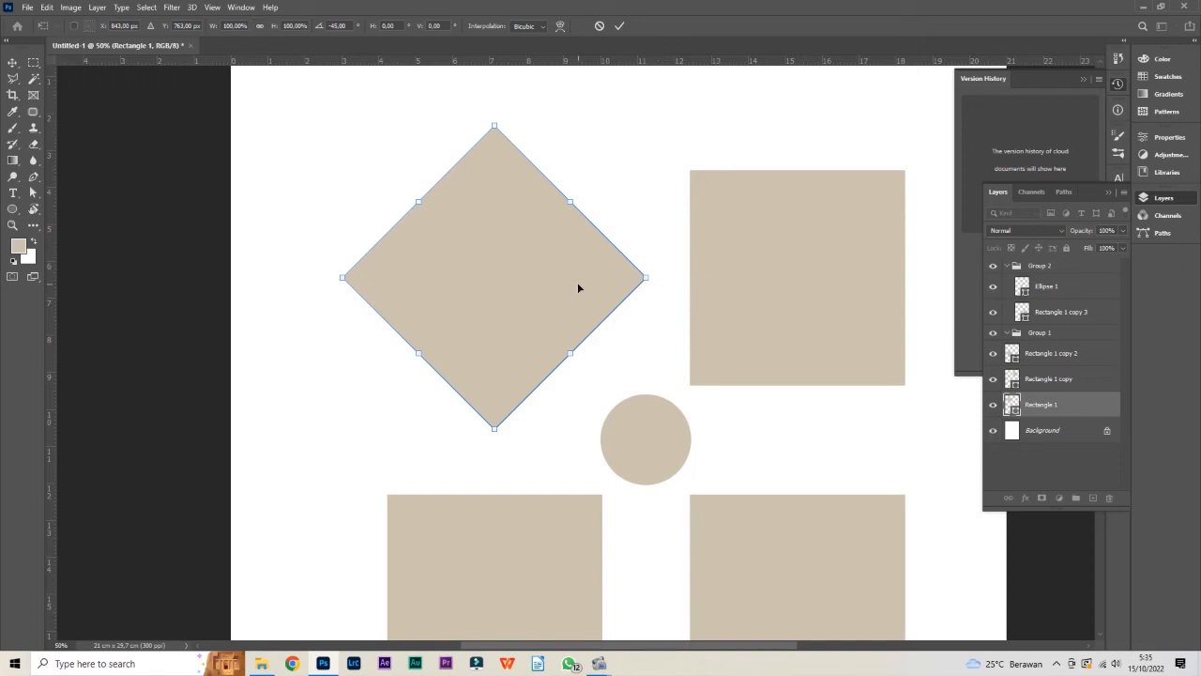
key("Return")
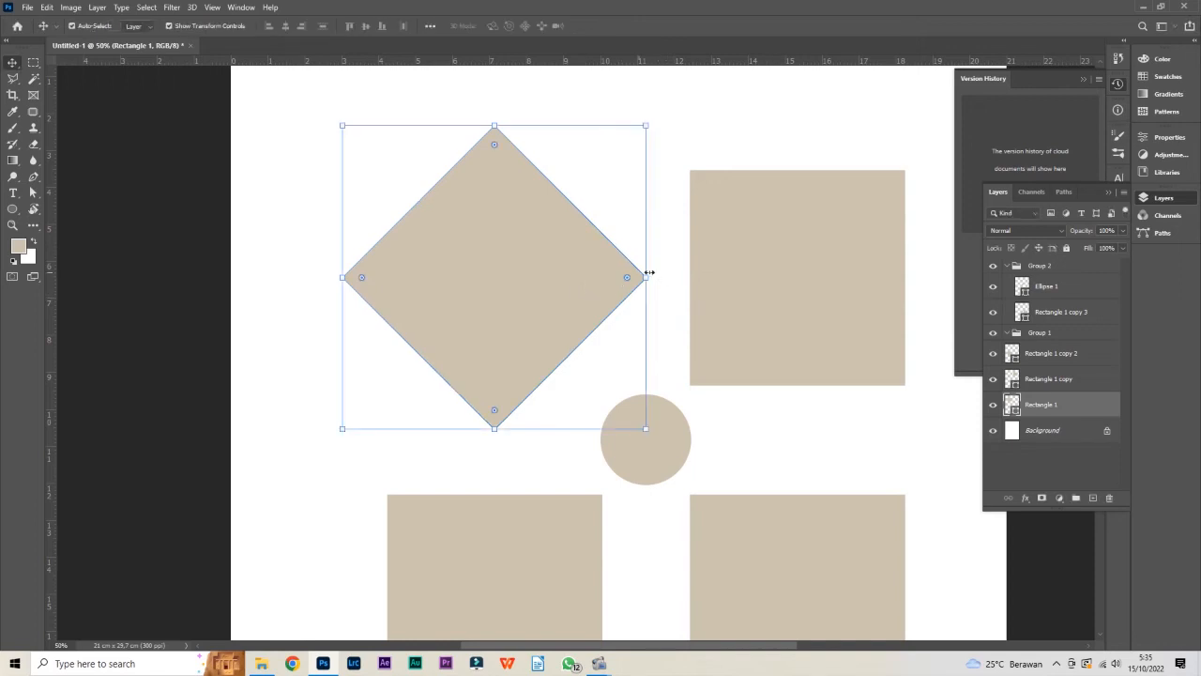
Select the upper-right square and the rotated diamond alternately to compare their bounding boxes
left_click(803, 307)
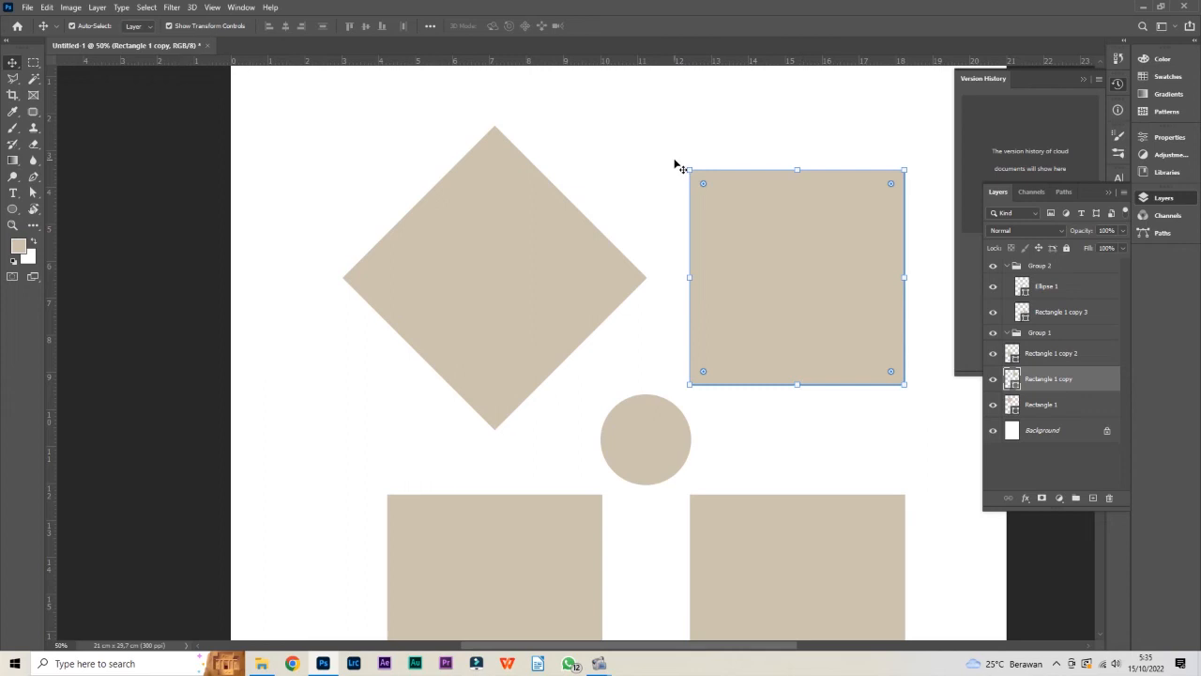
left_click(593, 279)
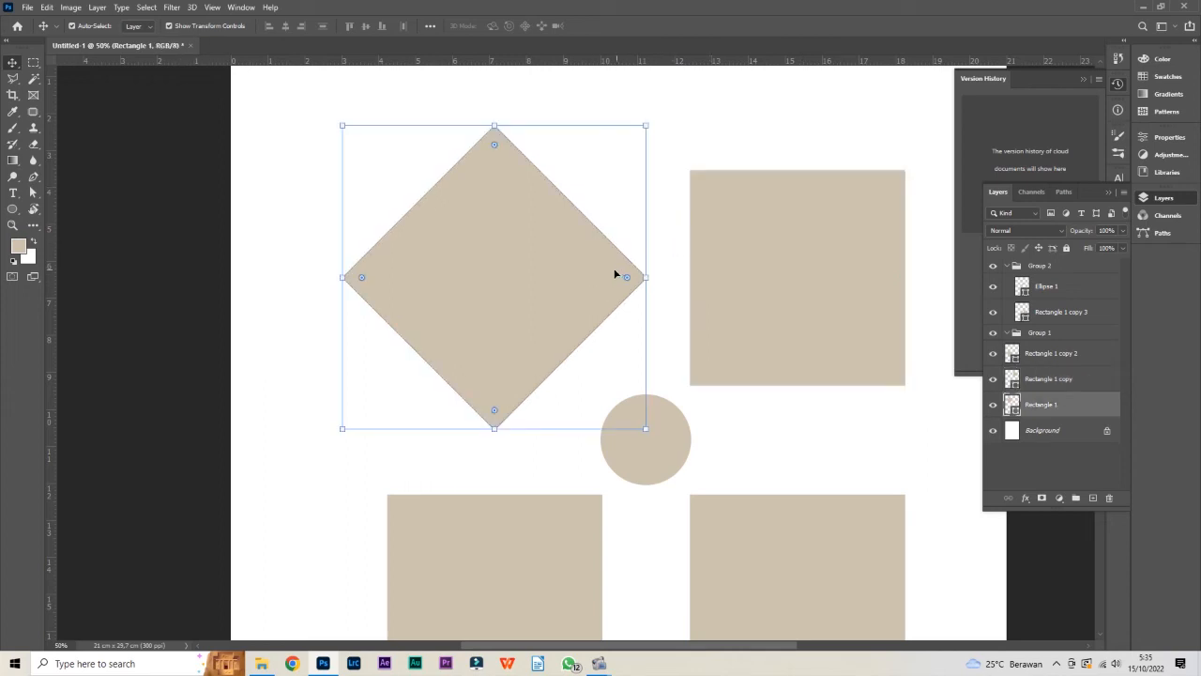
left_click(725, 189)
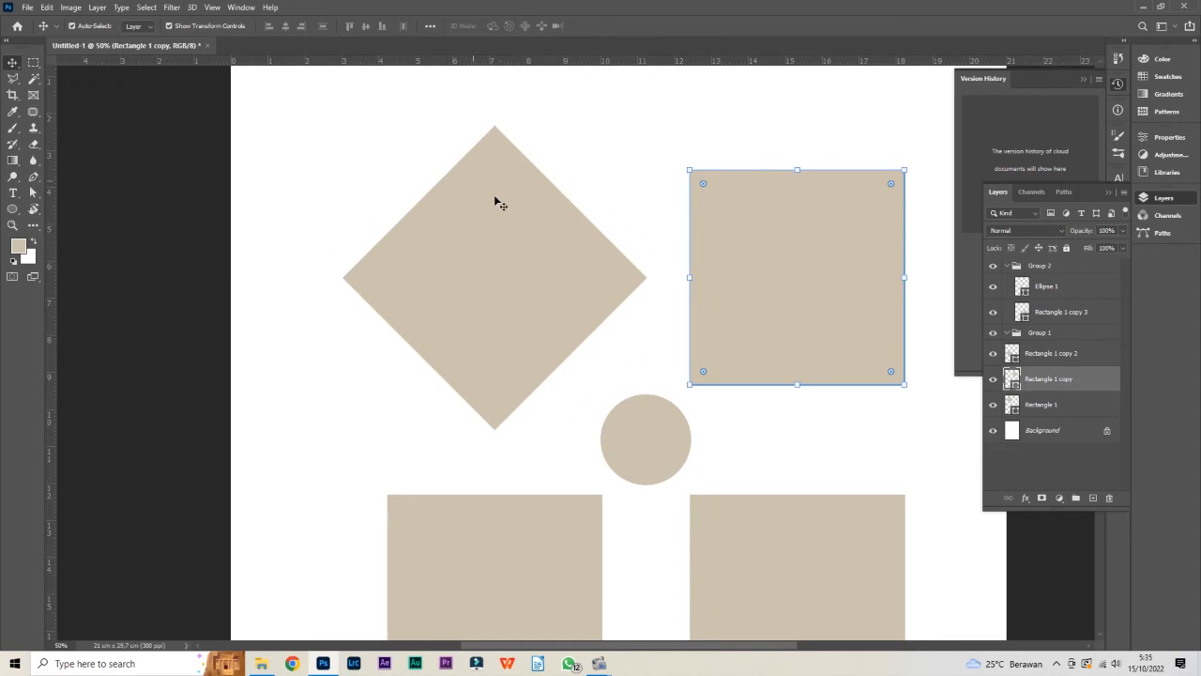
left_click(636, 275)
Rotate the upper-right square about 45° into a diamond, shift it slightly to the right, and apply the transformation
left_click(807, 227)
left_click_drag(689, 169, 806, 143)
key("ctrl+z")
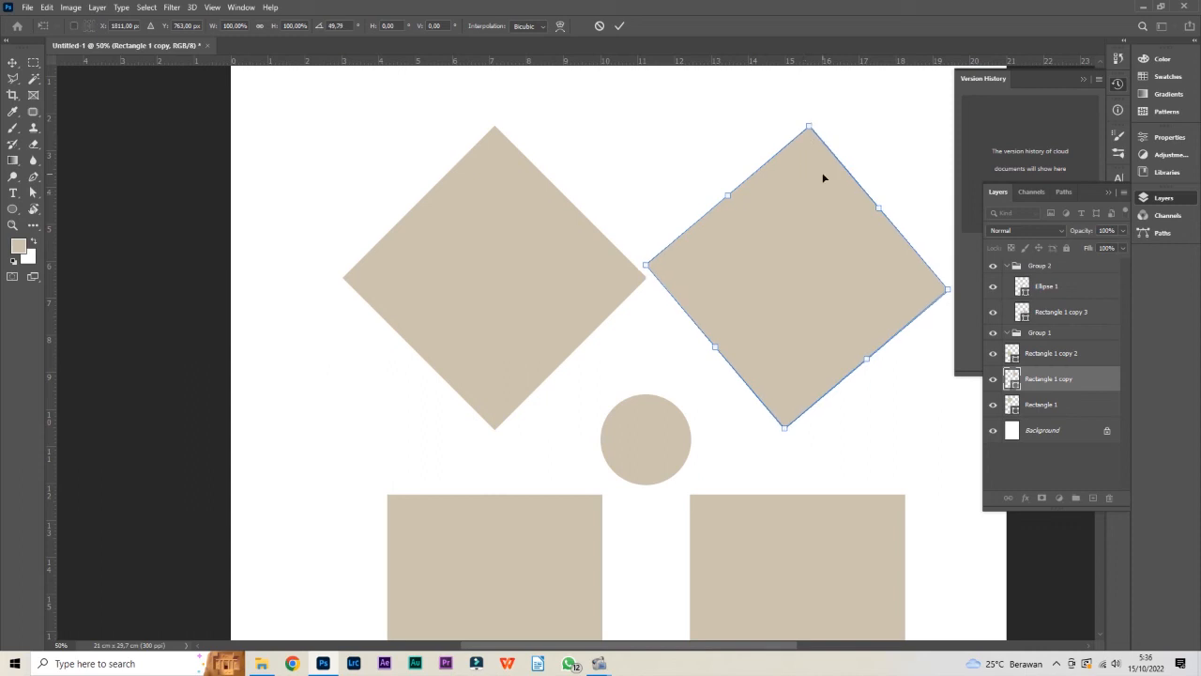
left_click_drag(730, 274, 779, 263)
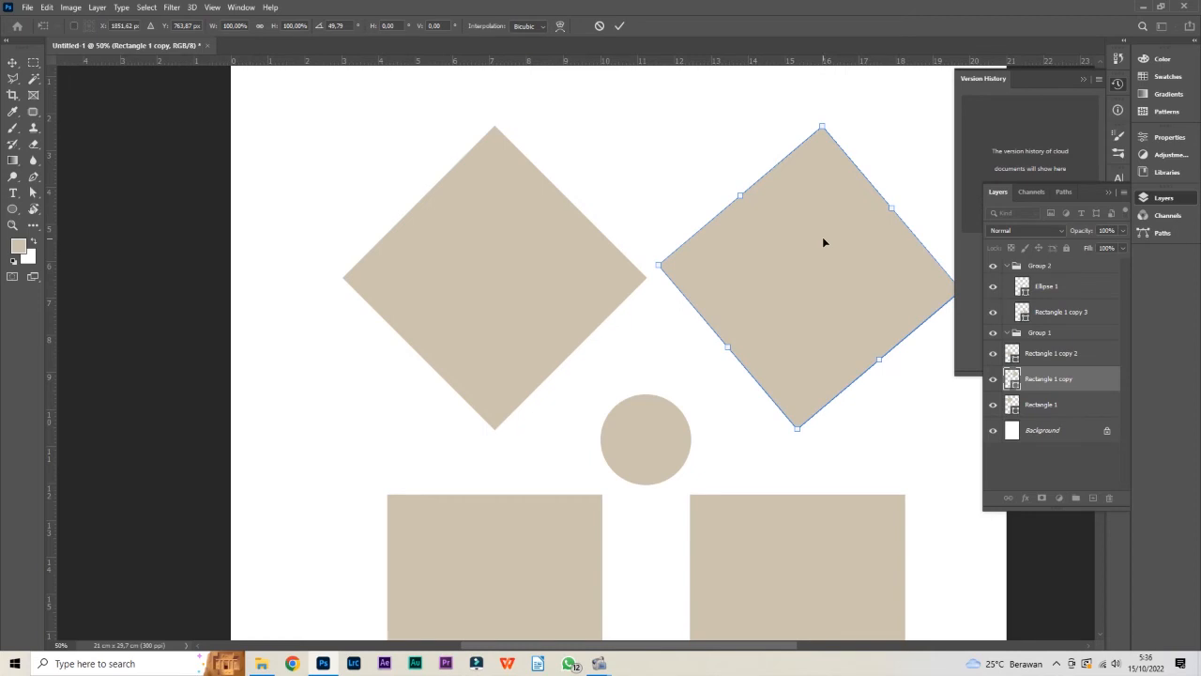
left_click_drag(863, 148, 863, 124)
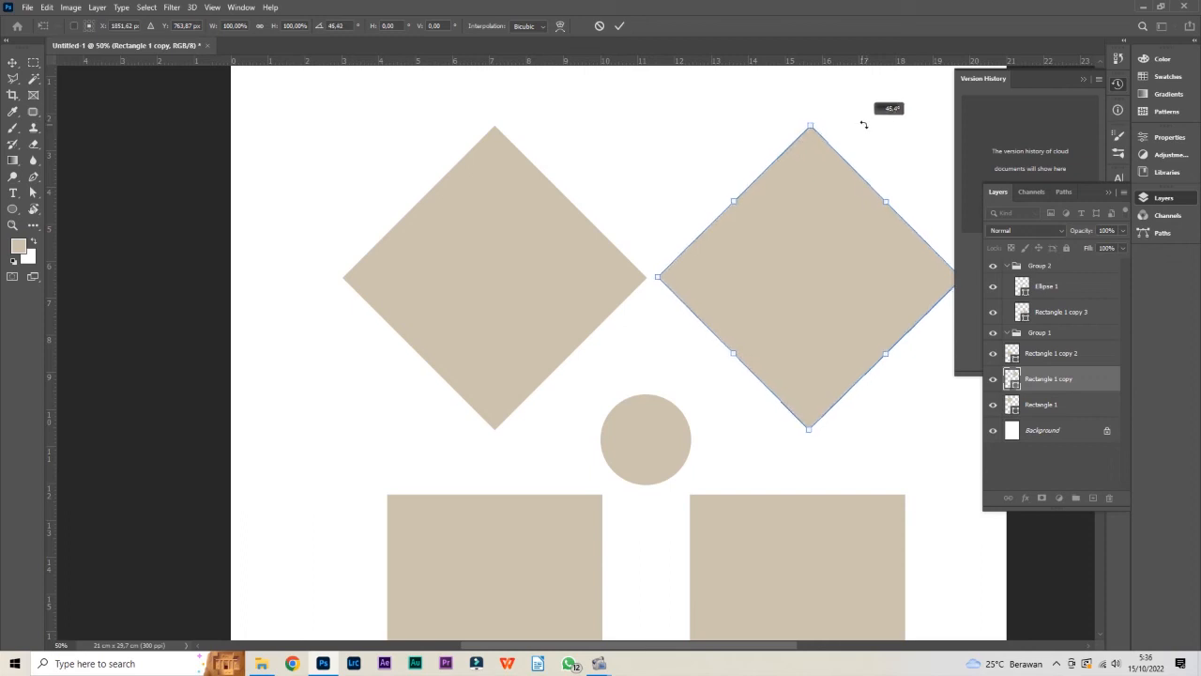
mouse_move(863, 123)
left_mouse_down()
mouse_move(848, 134)
mouse_move(859, 136)
left_mouse_up()
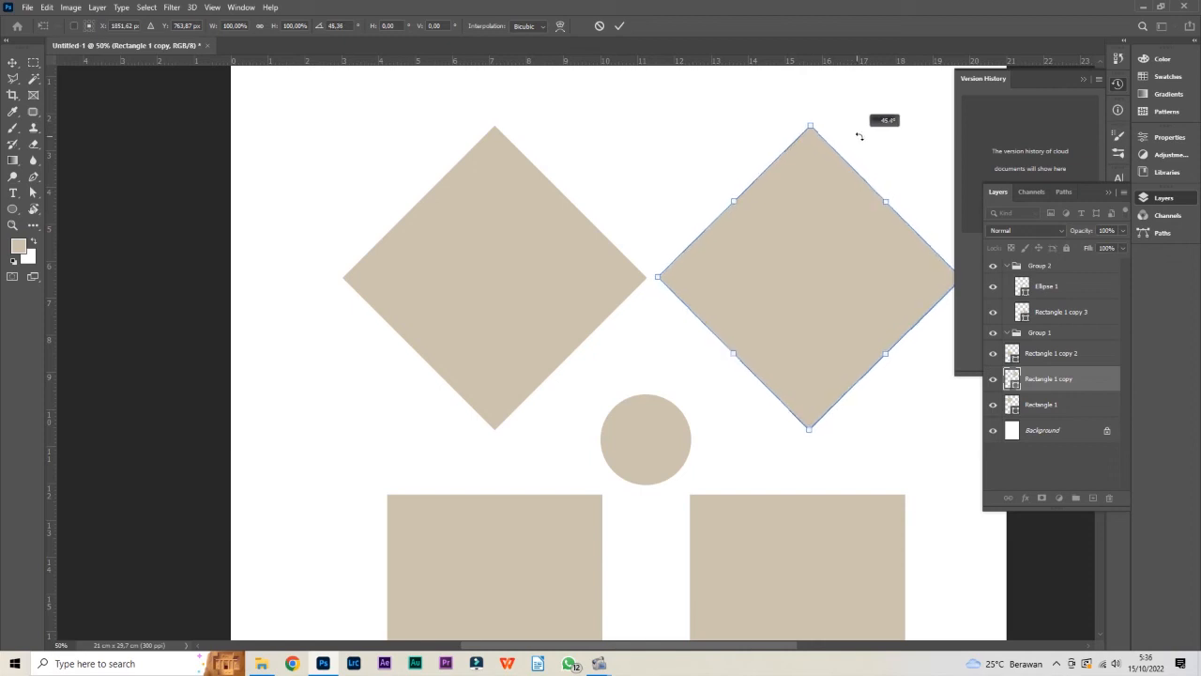
left_click_drag(859, 135, 859, 133)
key("Return")
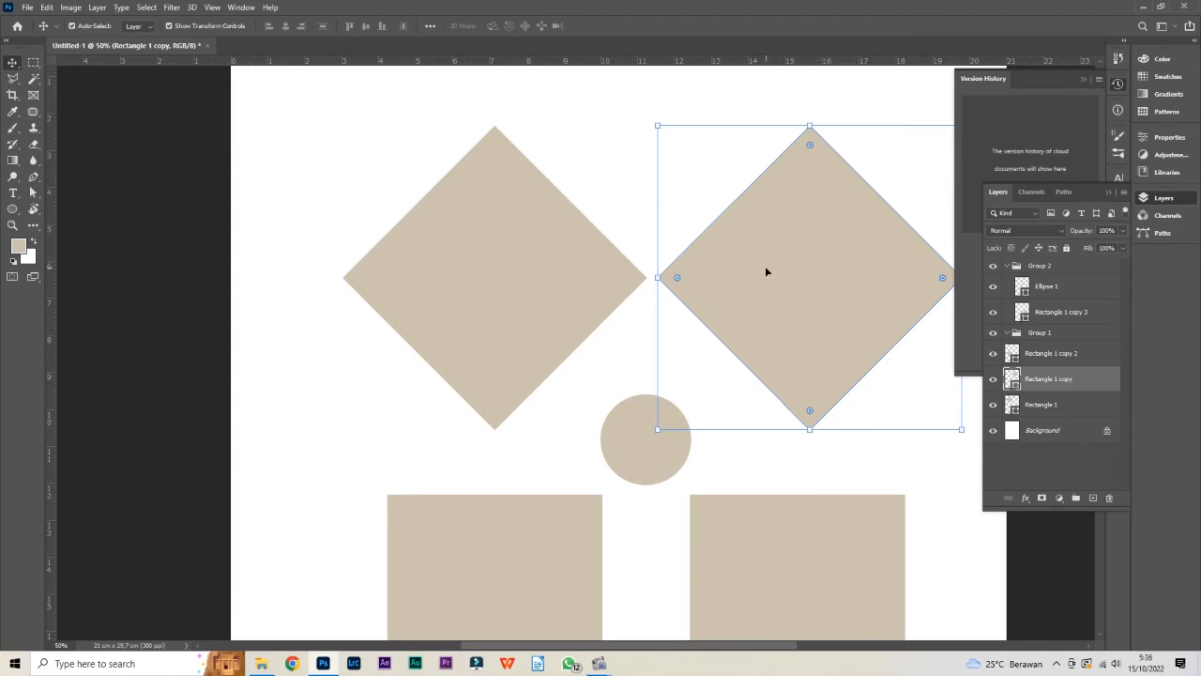
Move the left diamond slightly to the left and the small circle up between the two diamonds
left_click(577, 273)
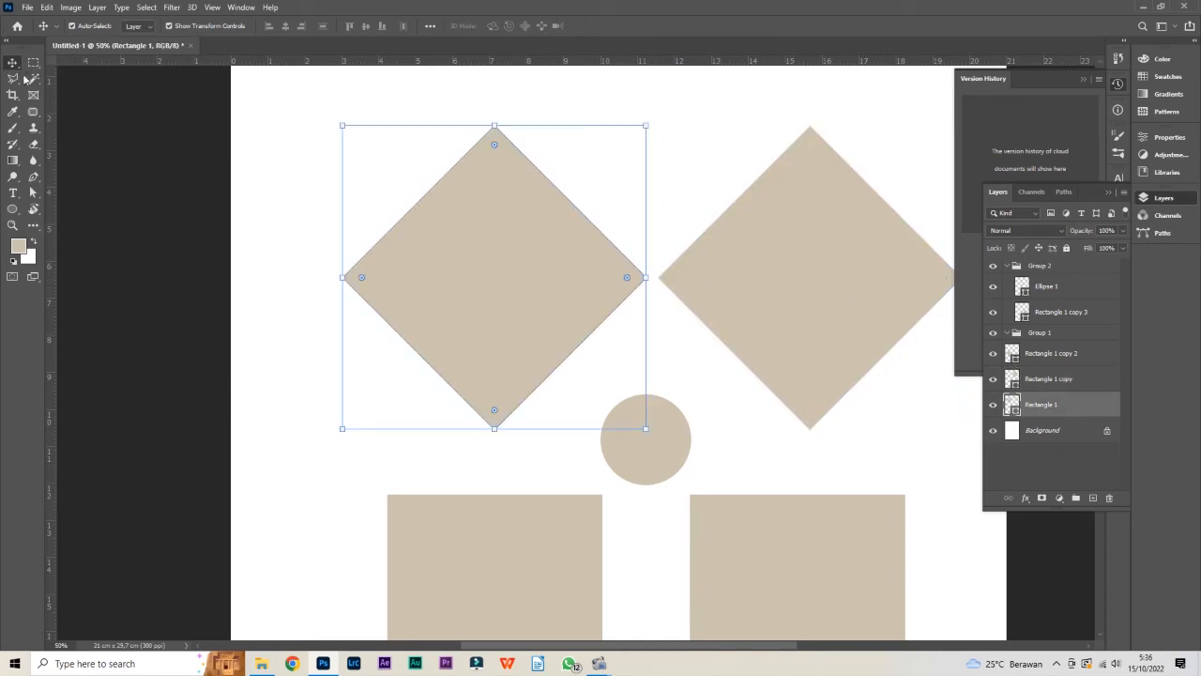
left_click(716, 177)
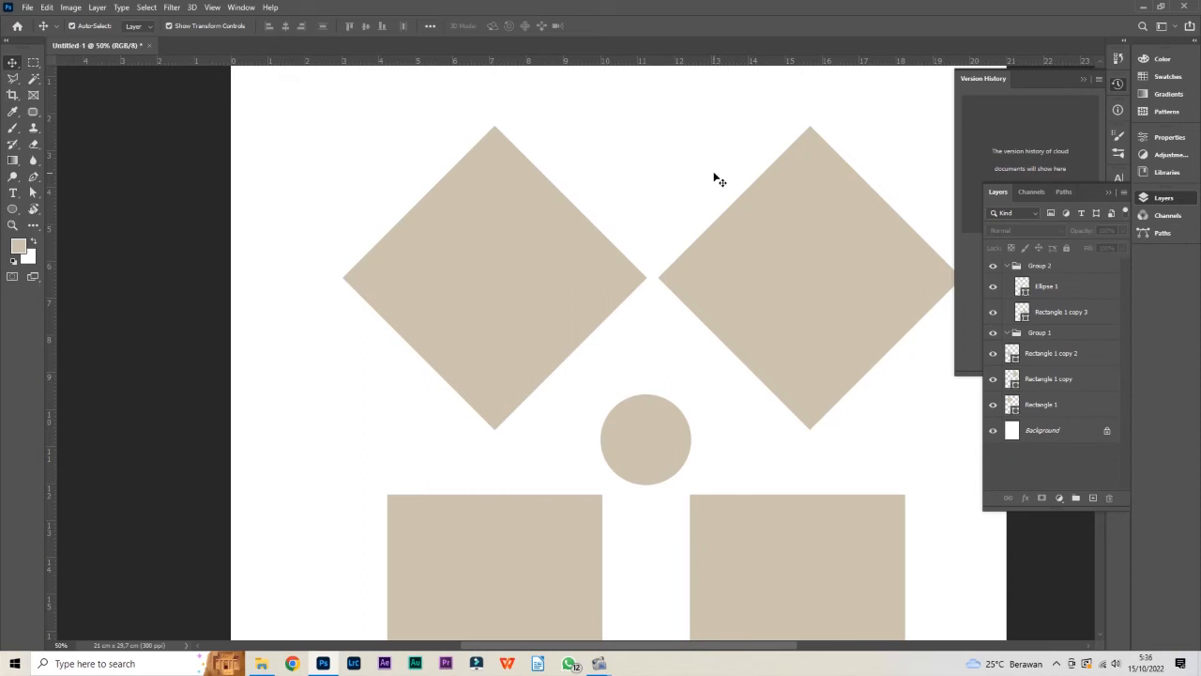
left_click(630, 295)
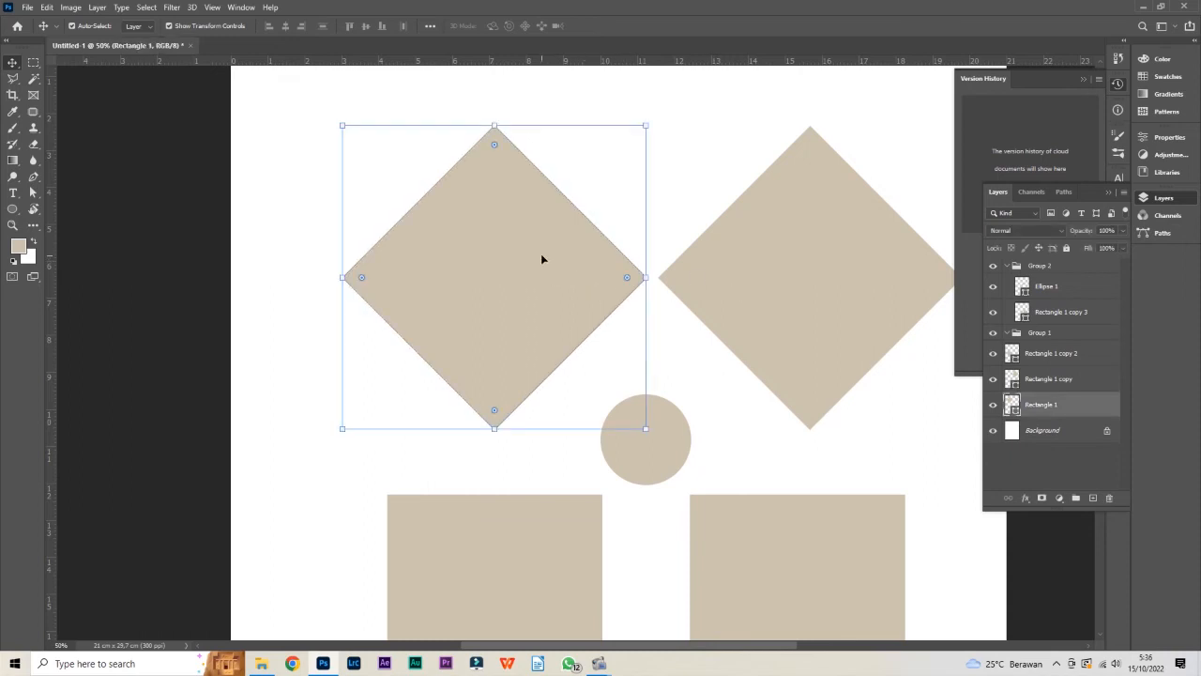
left_click_drag(567, 259, 535, 263)
left_click(711, 268)
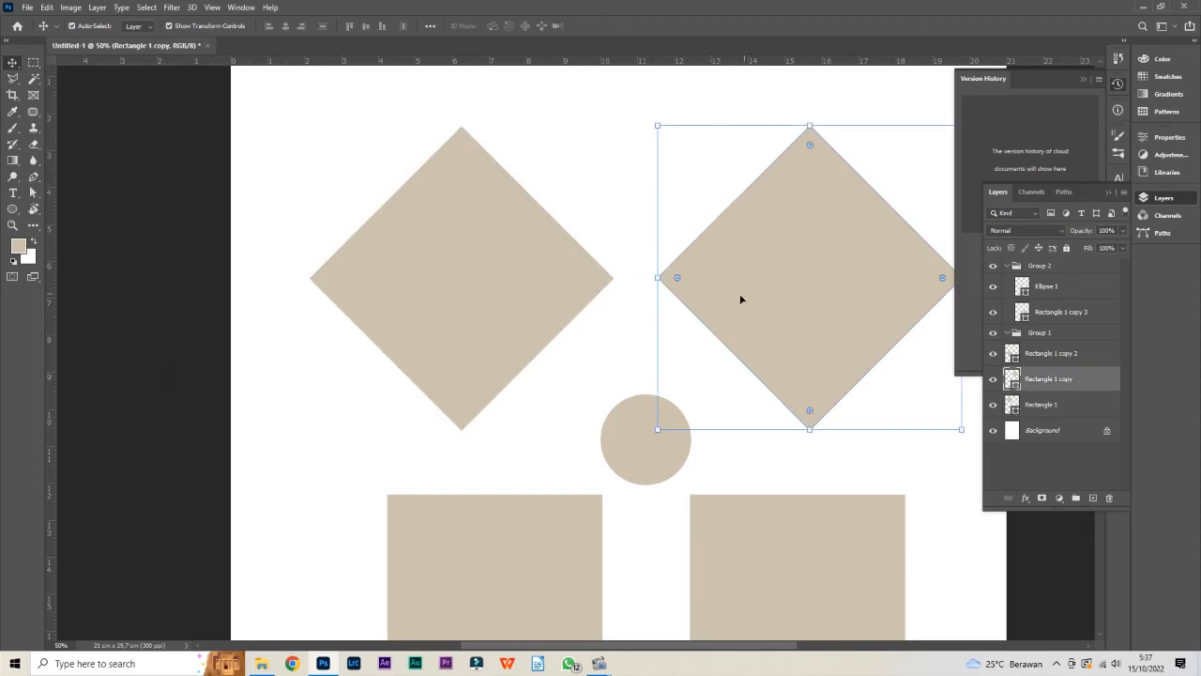
left_click(644, 434)
left_click_drag(644, 434, 642, 394)
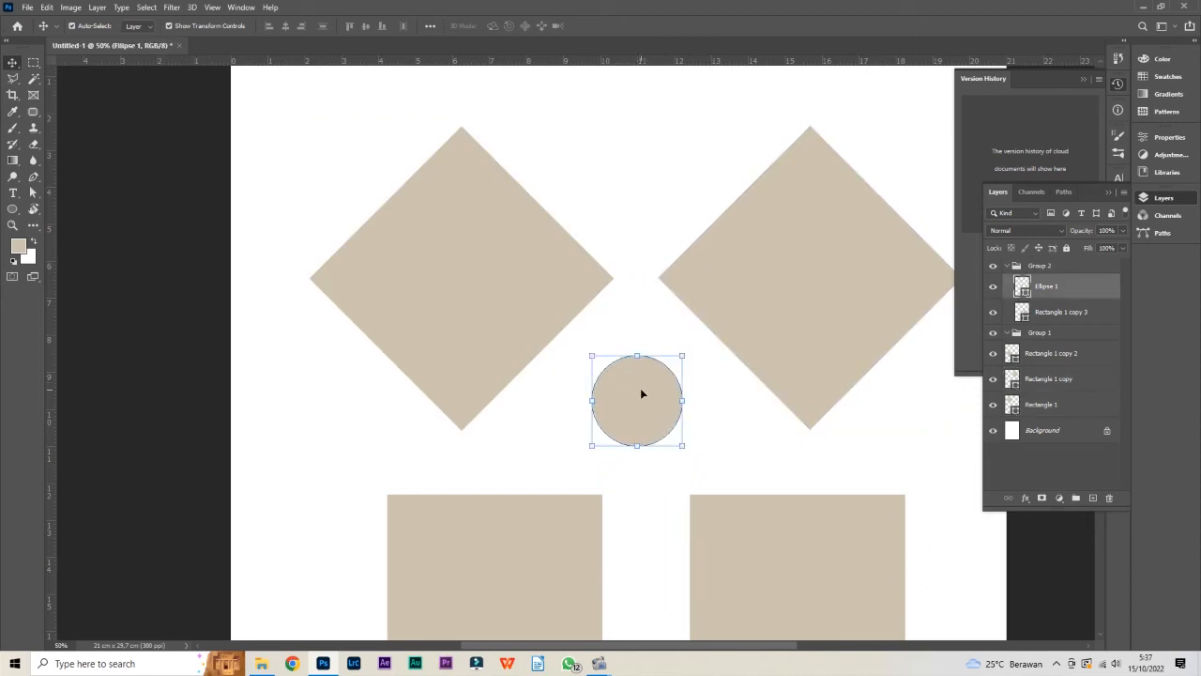
Select the diamonds and the circle individually, box-select both diamonds together, and clear the selection
left_click(758, 276)
left_click(620, 399)
left_click(851, 274)
left_click(370, 269)
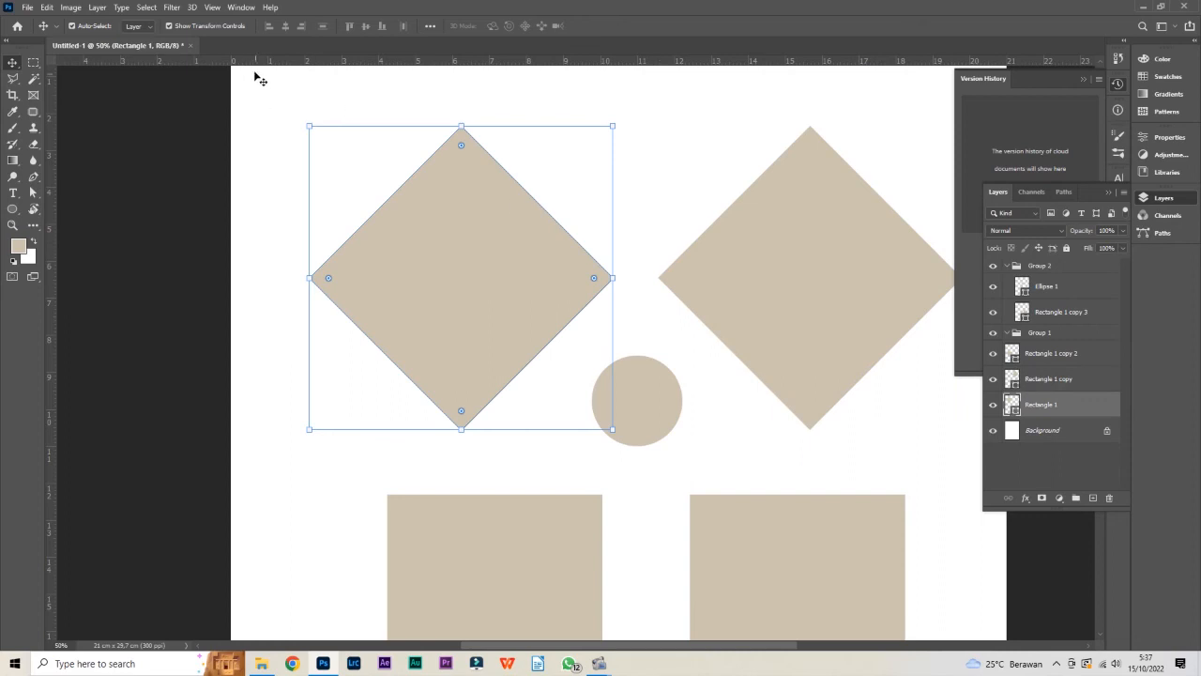
left_click(756, 268)
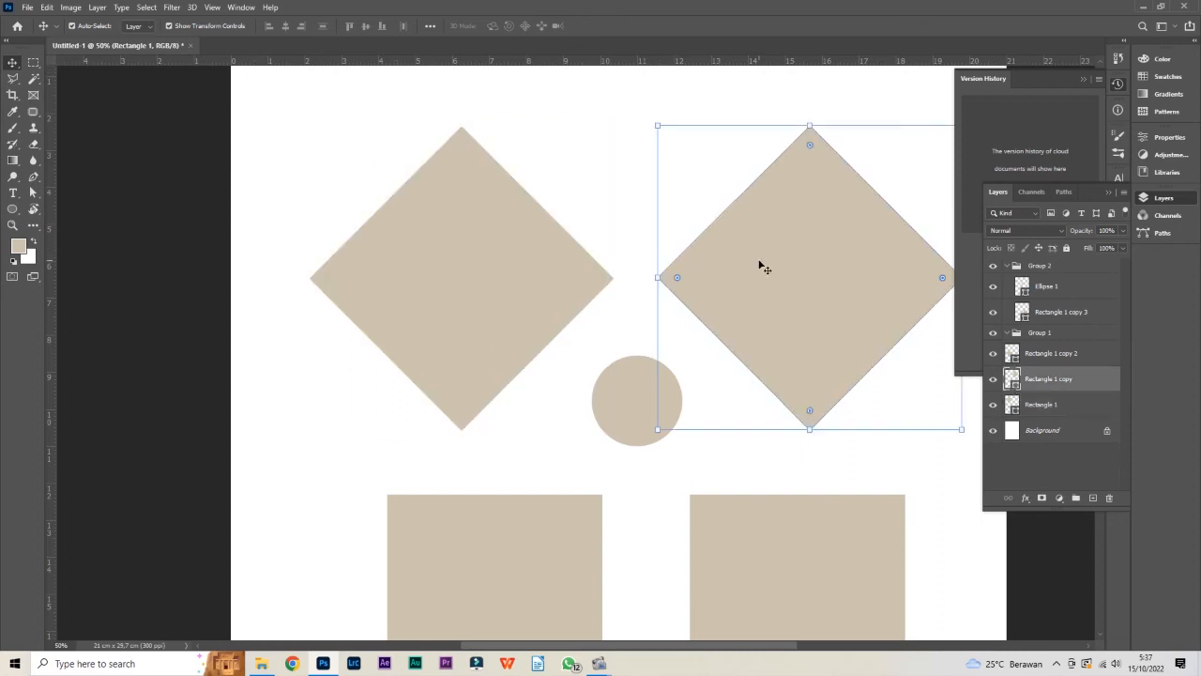
left_click_drag(364, 96, 853, 327)
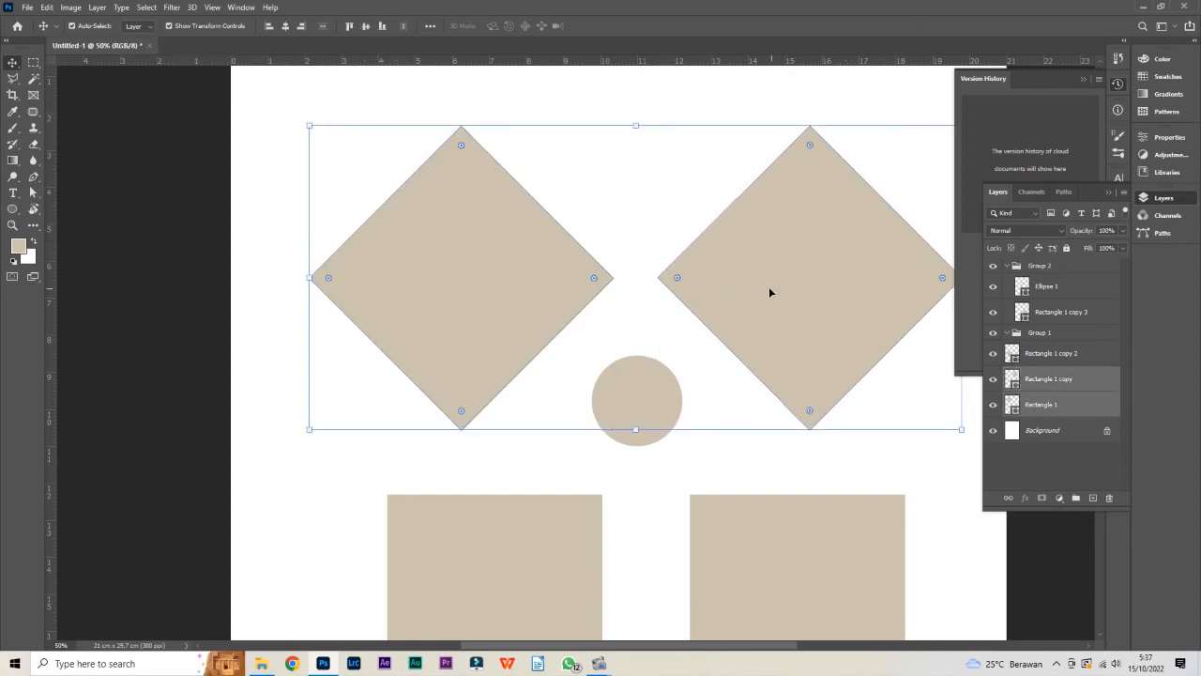
left_click(676, 493)
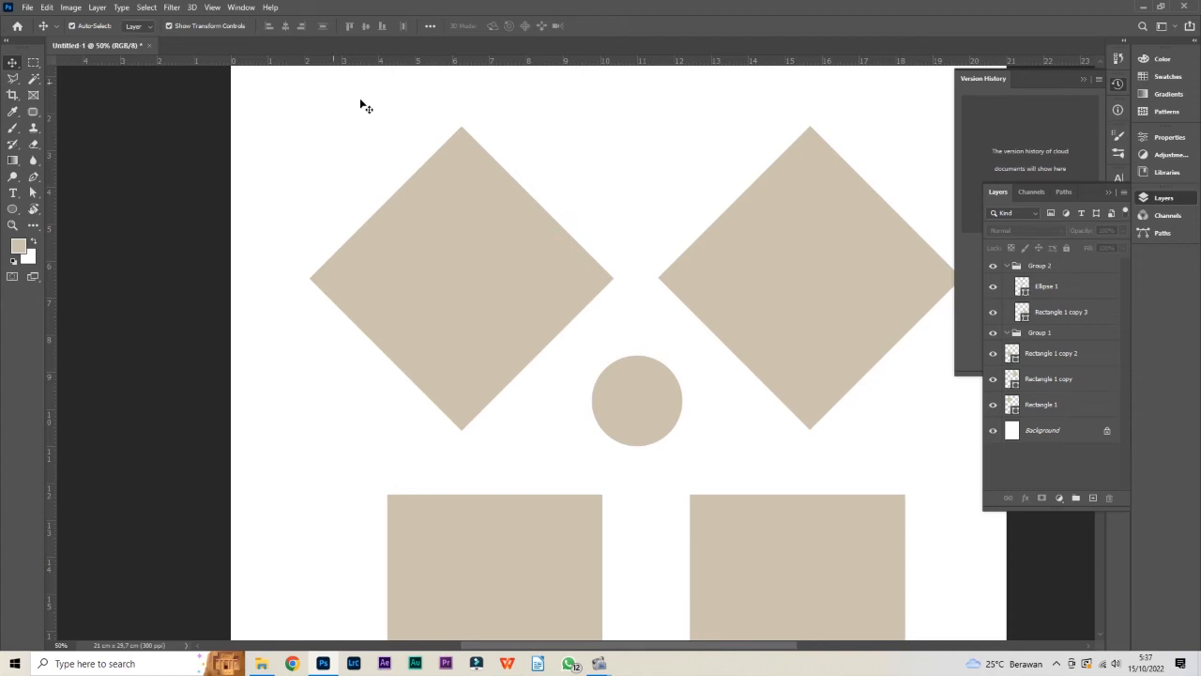
Scatter the two diamonds and the two lower squares to uneven positions on the page, and select both diamonds together
scroll(439, 176, "down", 1)
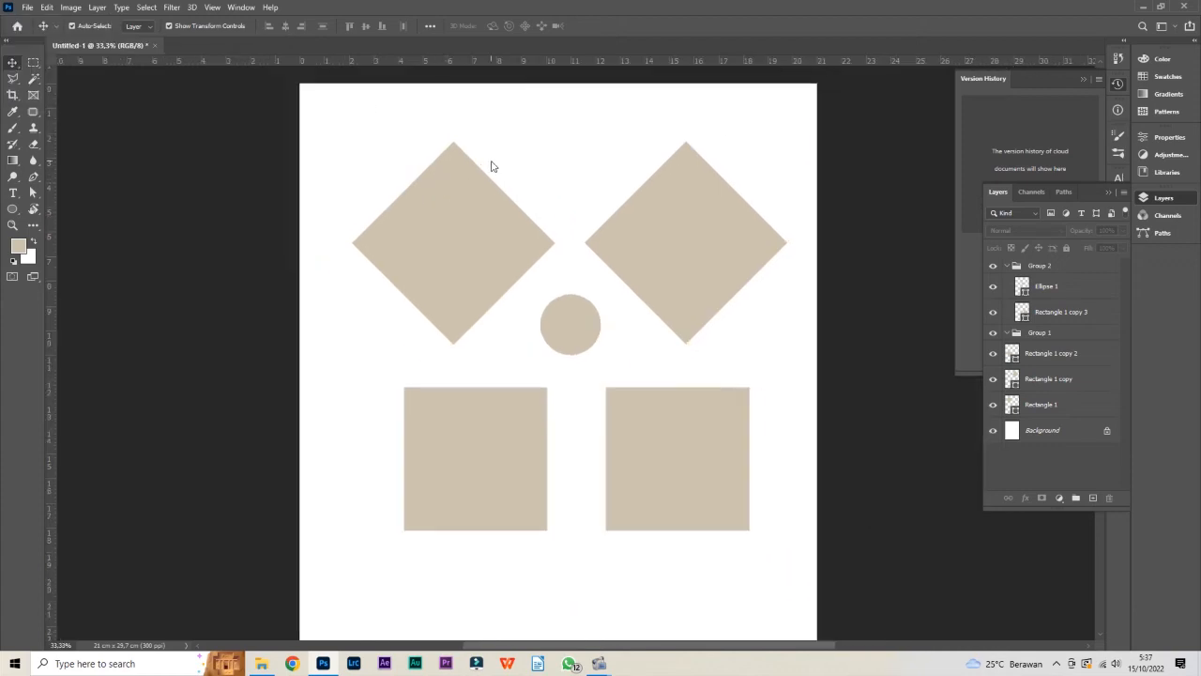
left_click_drag(507, 257, 479, 313)
left_click_drag(780, 242, 742, 191)
left_click_drag(710, 416, 727, 372)
left_click_drag(531, 419, 544, 482)
left_click(747, 341)
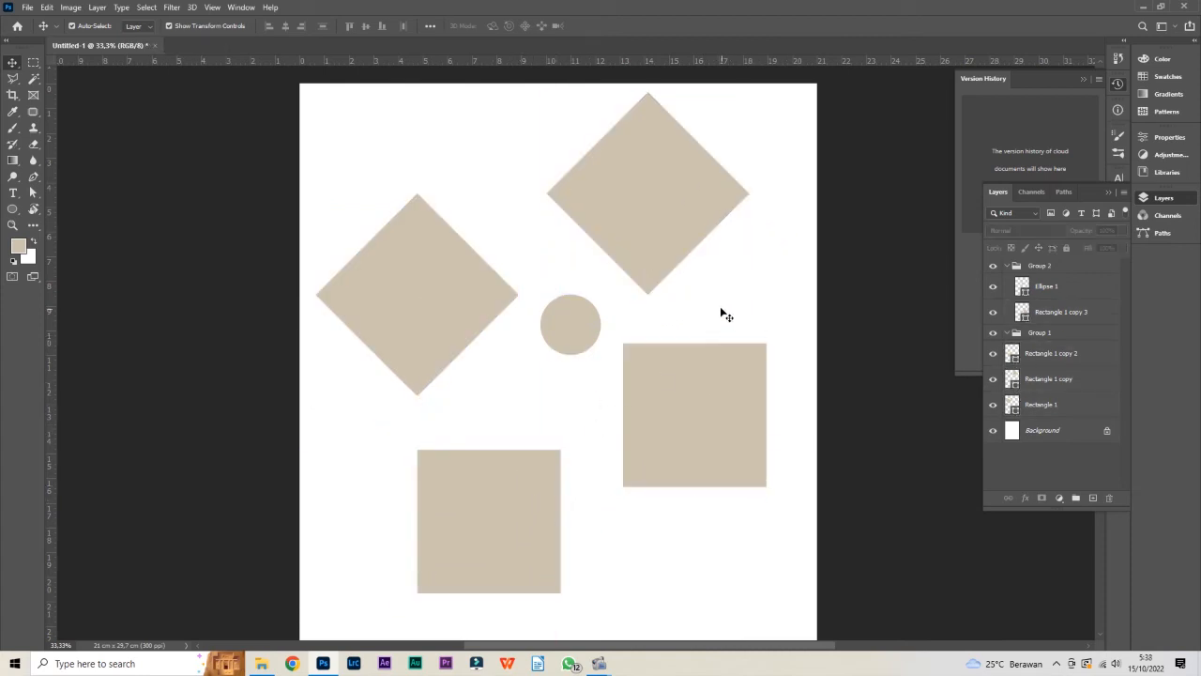
left_click(426, 272)
left_click(637, 177, "shift")
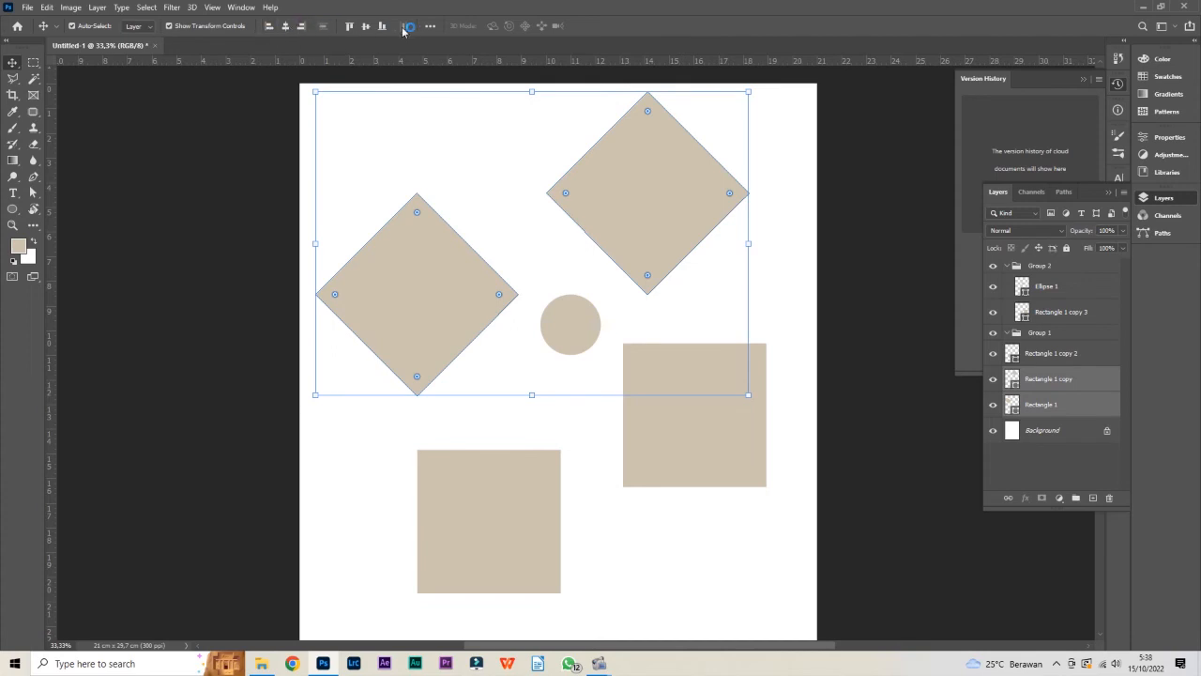
Try aligning the two selected diamonds by their left edges, undoing the alignment each time
left_click(267, 28)
left_click(268, 28)
left_click(269, 29)
left_click(270, 29)
left_click(269, 29)
left_click(269, 29)
left_click(269, 29)
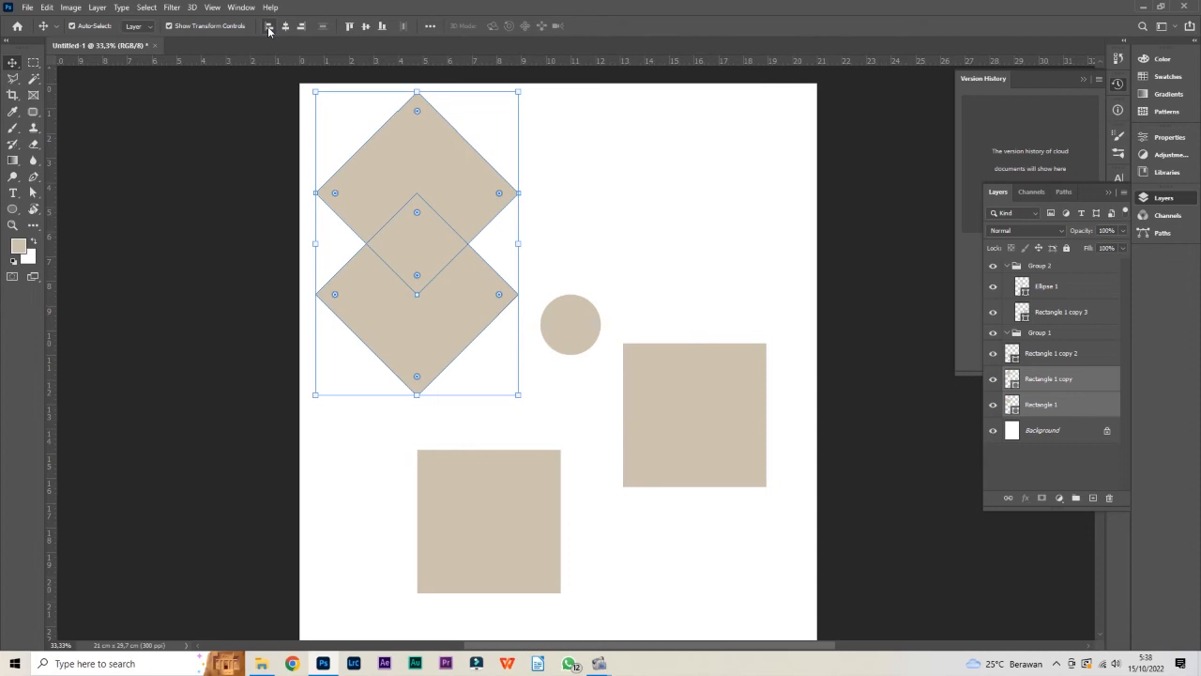
key("ctrl+z")
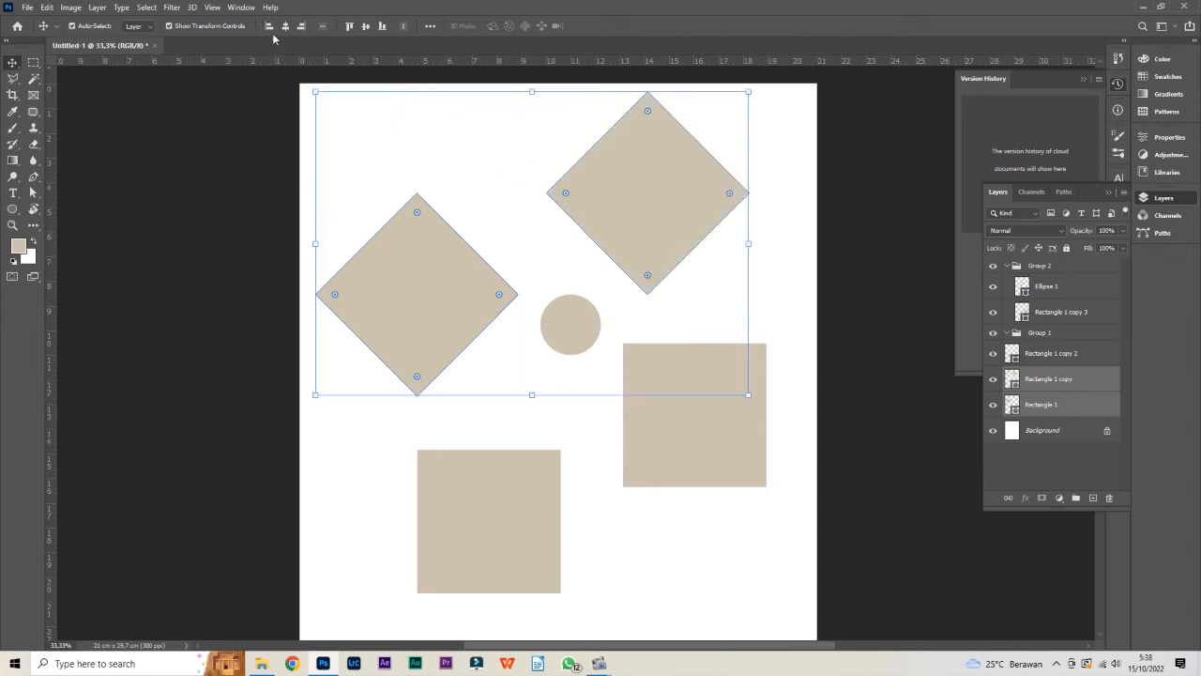
left_click(269, 26)
key("ctrl+z")
Try aligning the two selected diamonds by their horizontal centers, and undo the alignment
left_click(286, 26)
left_click(287, 26)
key("ctrl")
key("ctrl+z")
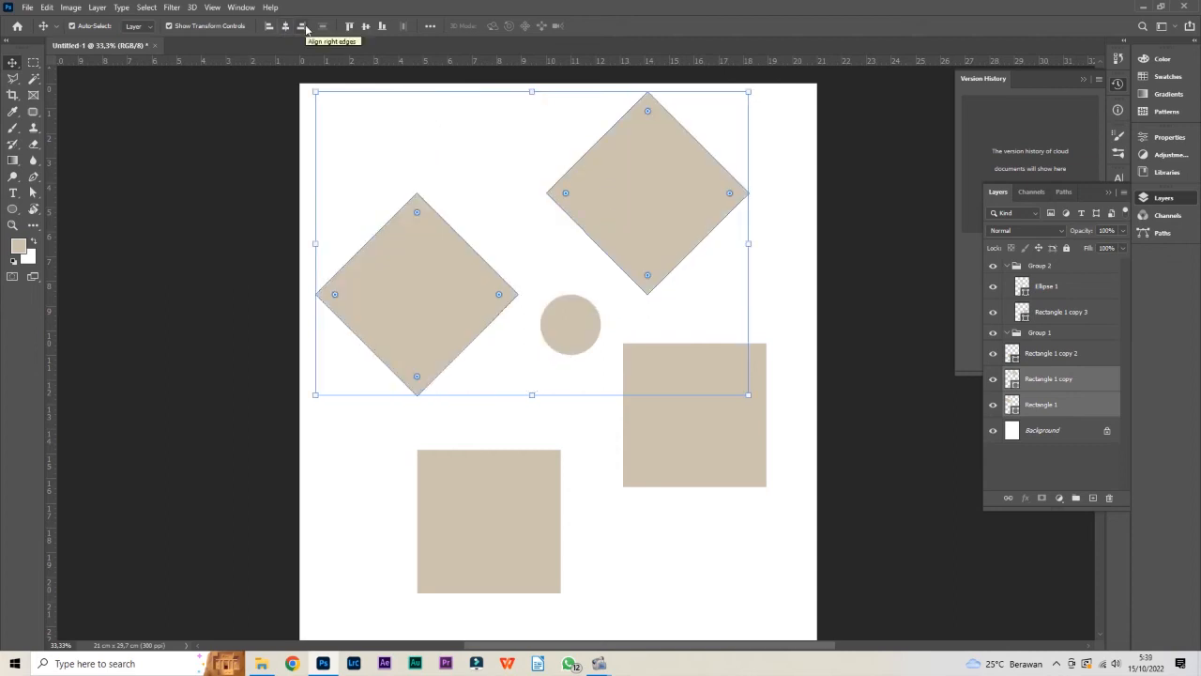
Try aligning the two selected diamonds by their right edges, return the lower diamond to its former place, and select both diamonds again
left_click(301, 27)
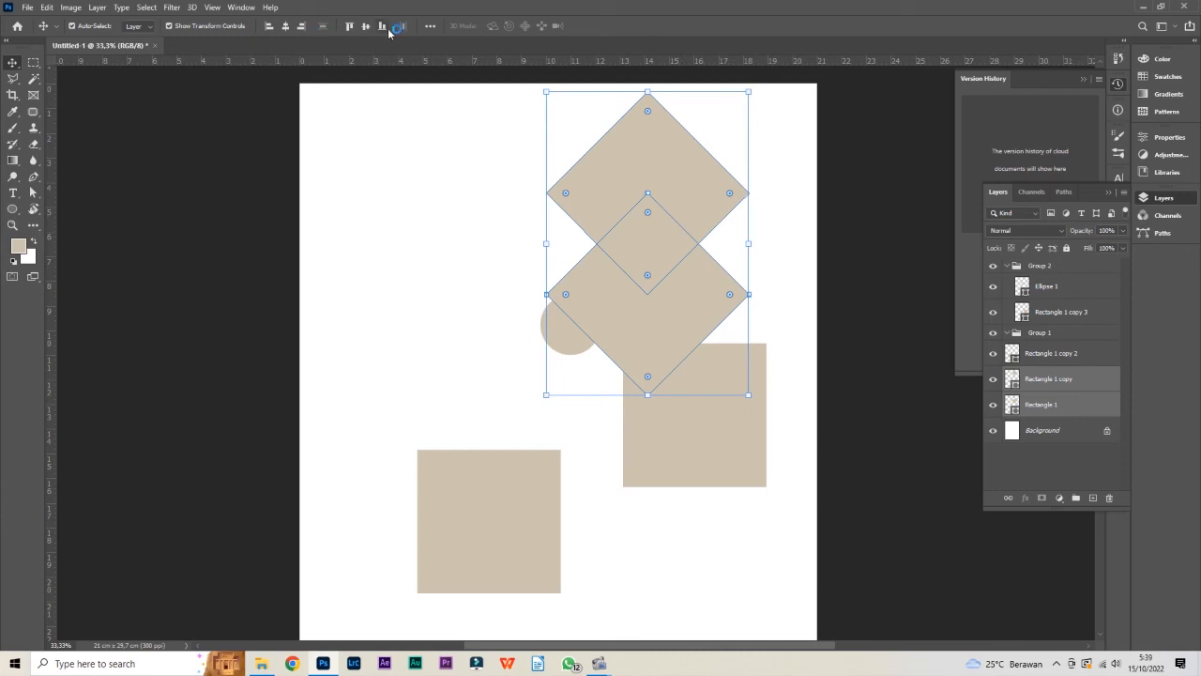
key("z")
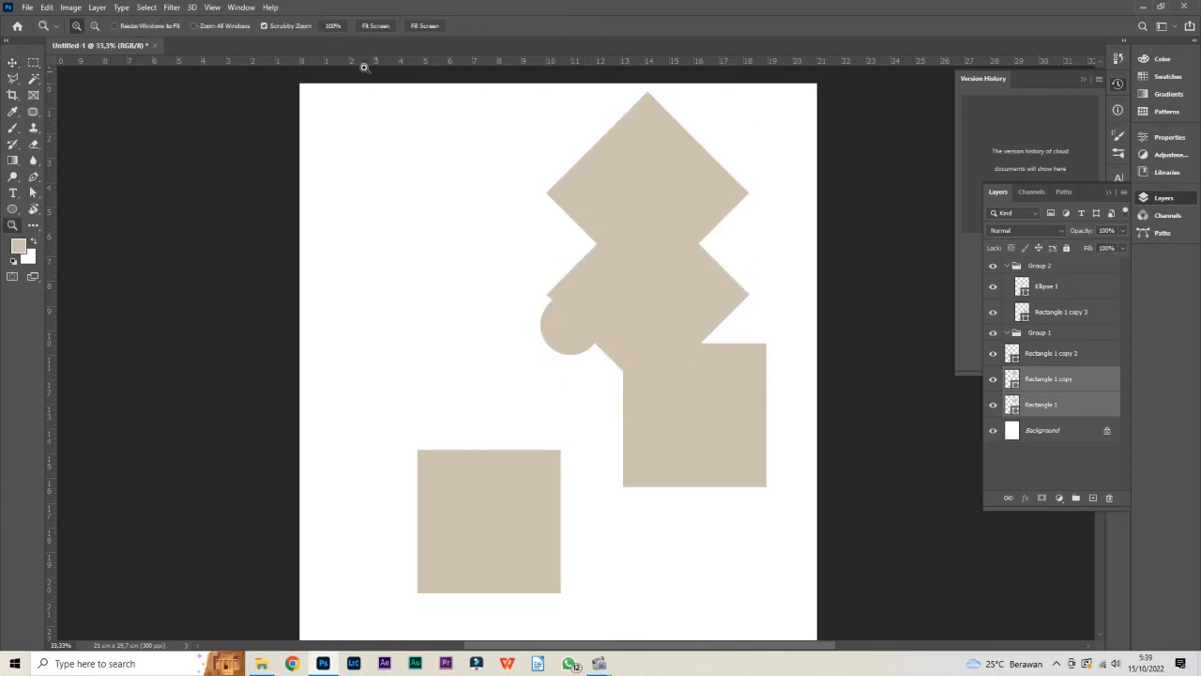
left_click(673, 222)
left_click(607, 232, "alt")
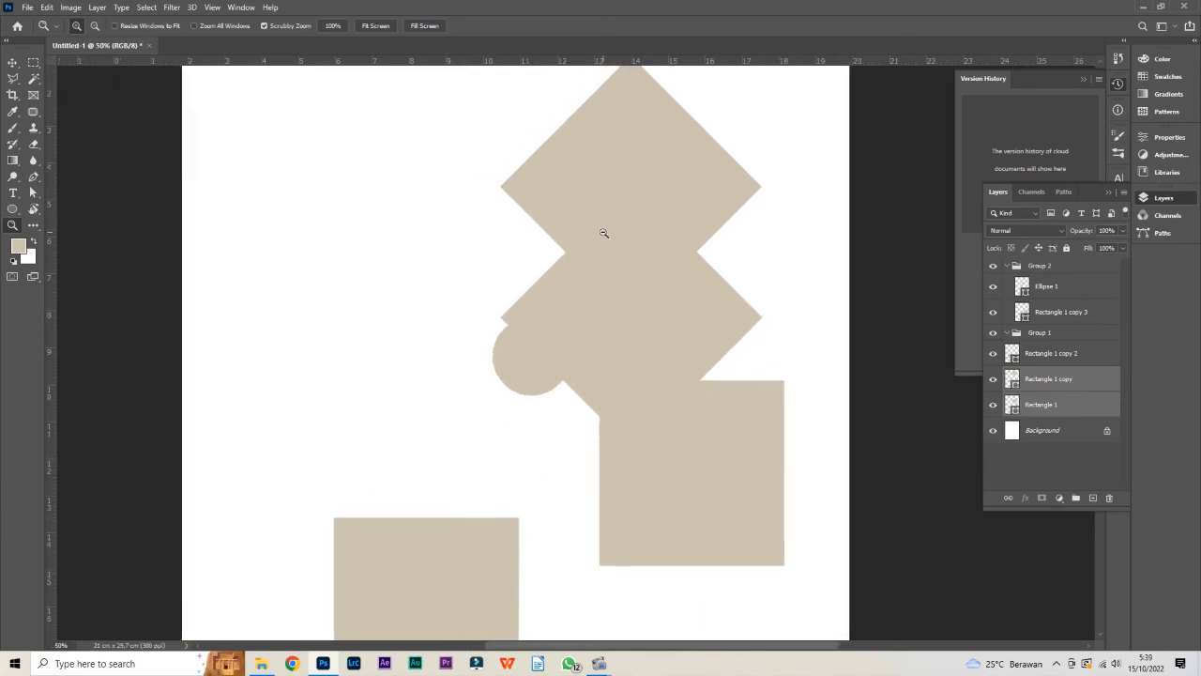
key("v")
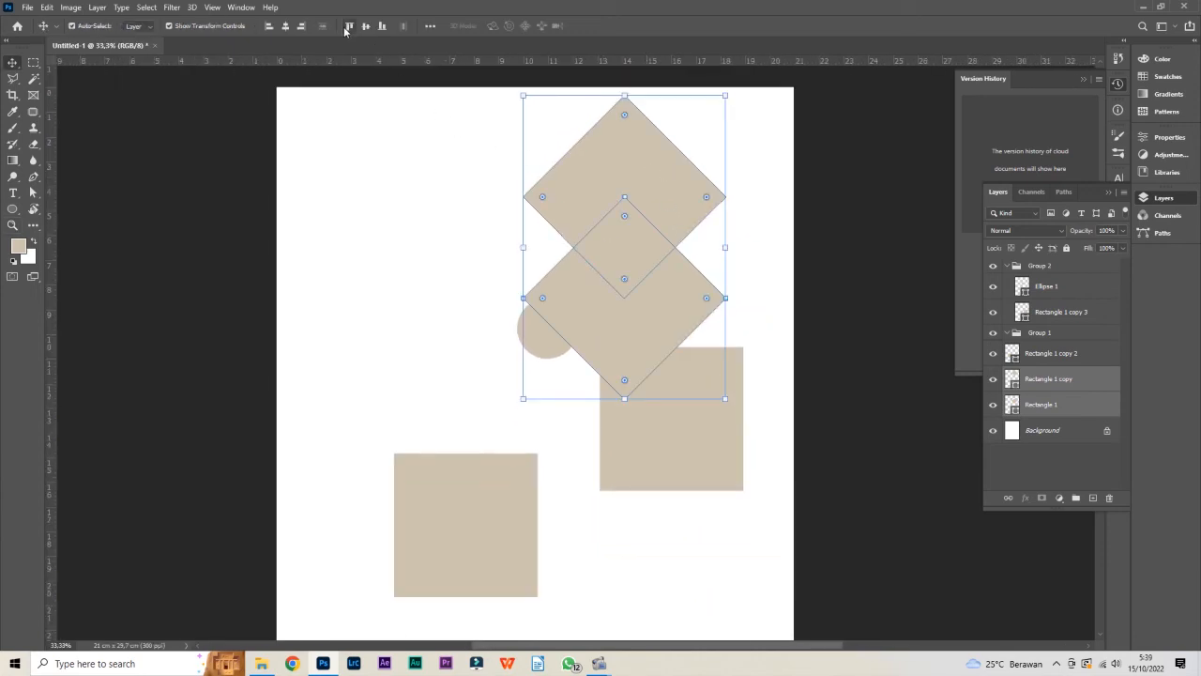
left_click(360, 161)
left_click(644, 316)
left_click_drag(644, 315, 413, 315)
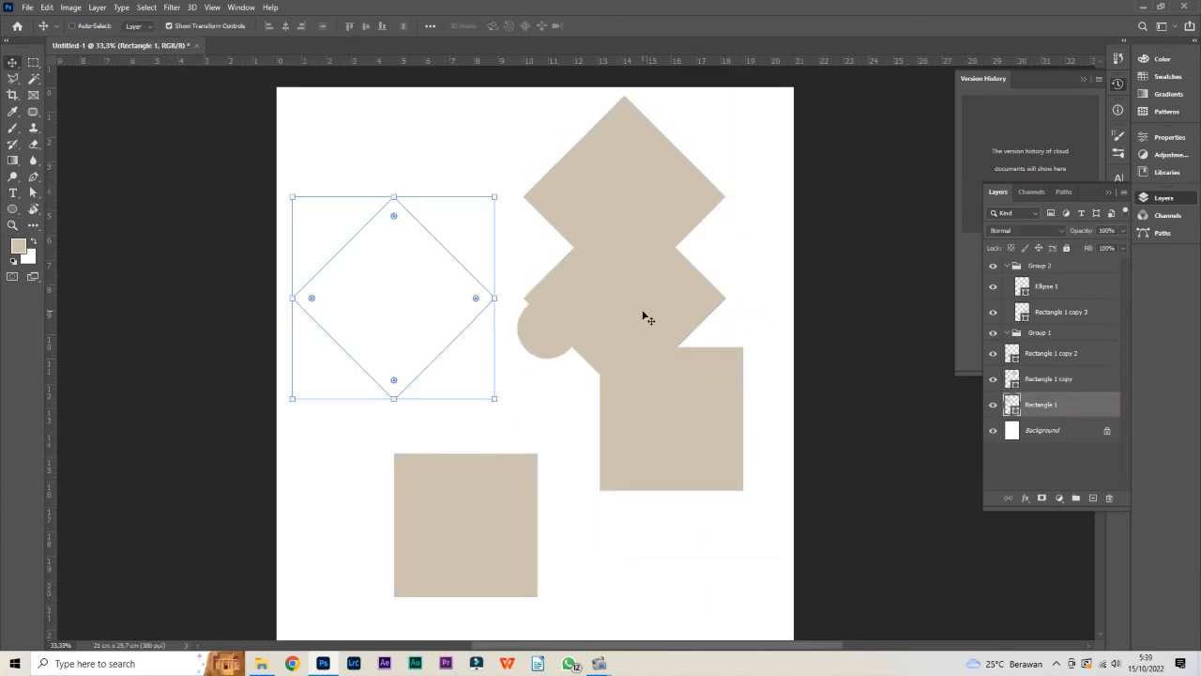
left_click(644, 180, "shift")
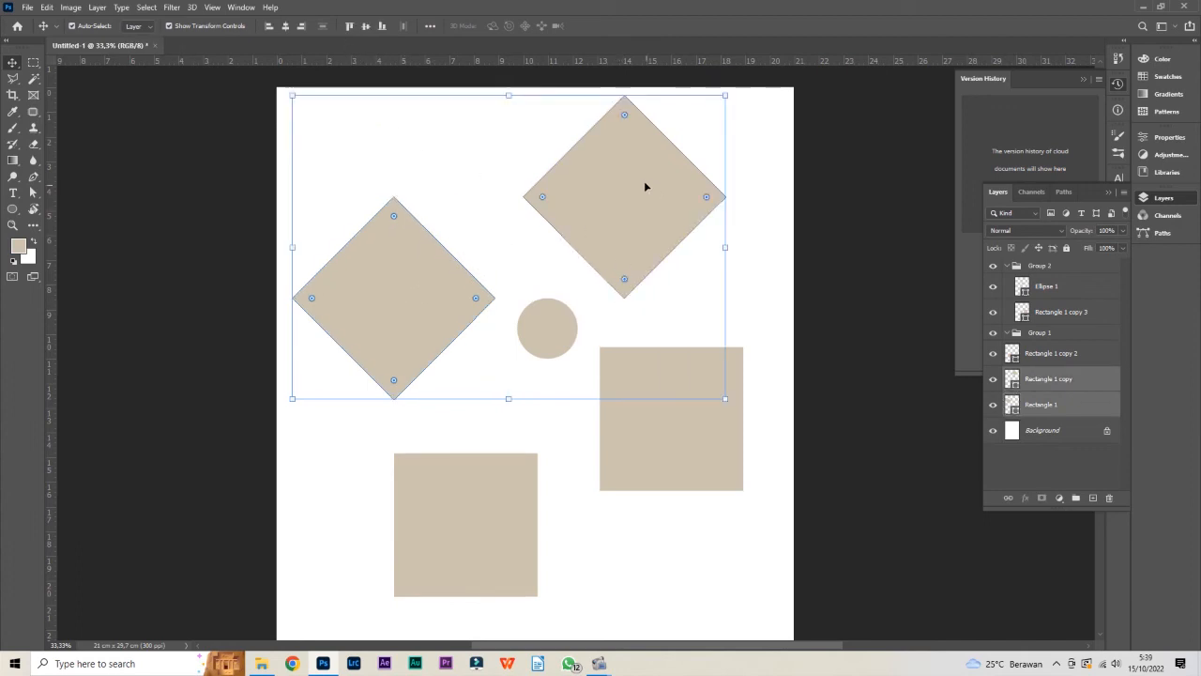
Try aligning the two selected diamonds by their top edges, vertical centers and bottom edges in turn, undoing each alignment
left_click(350, 30)
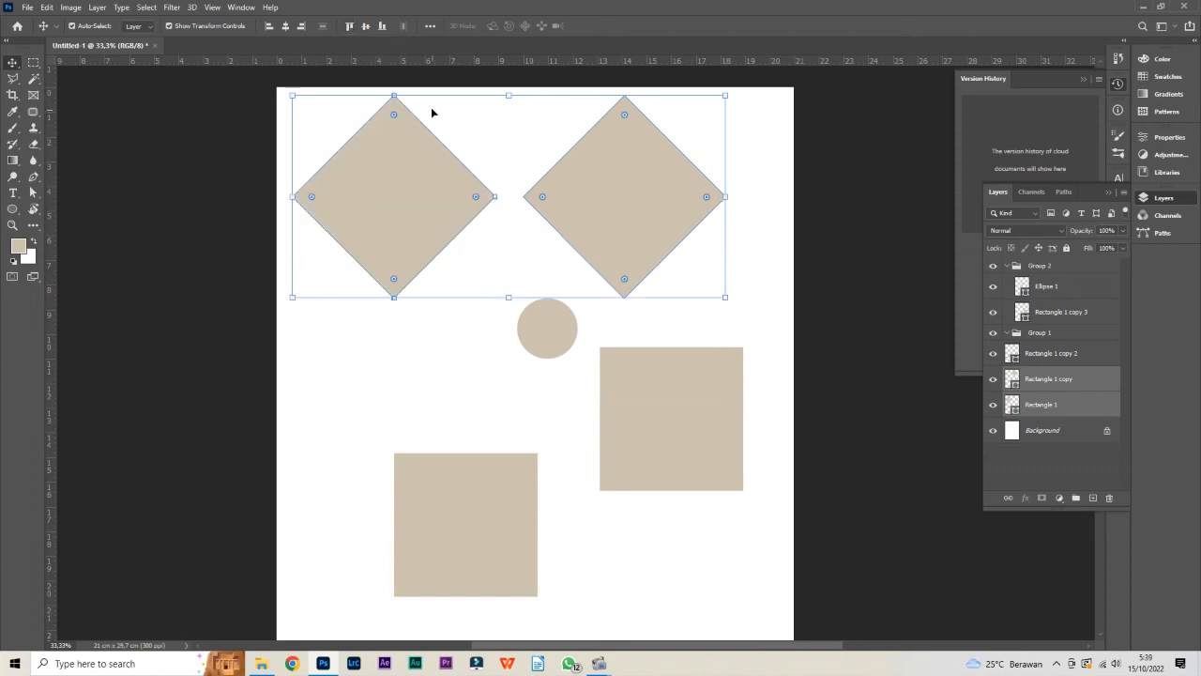
key("ctrl+z")
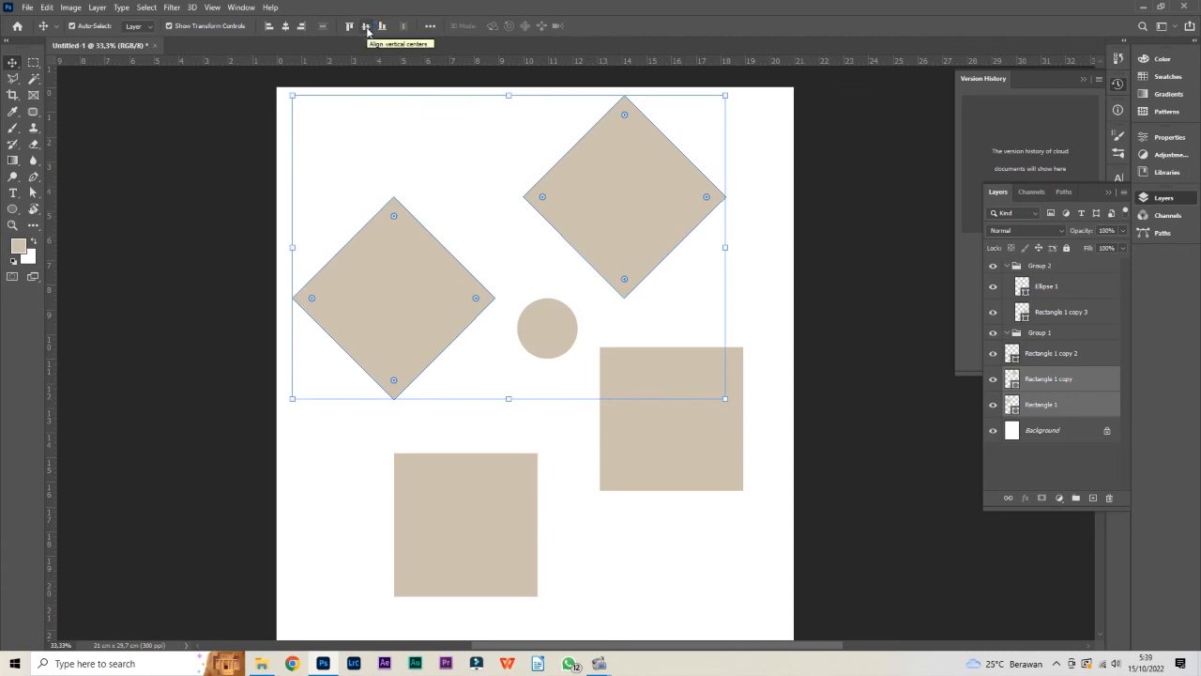
left_click(367, 28)
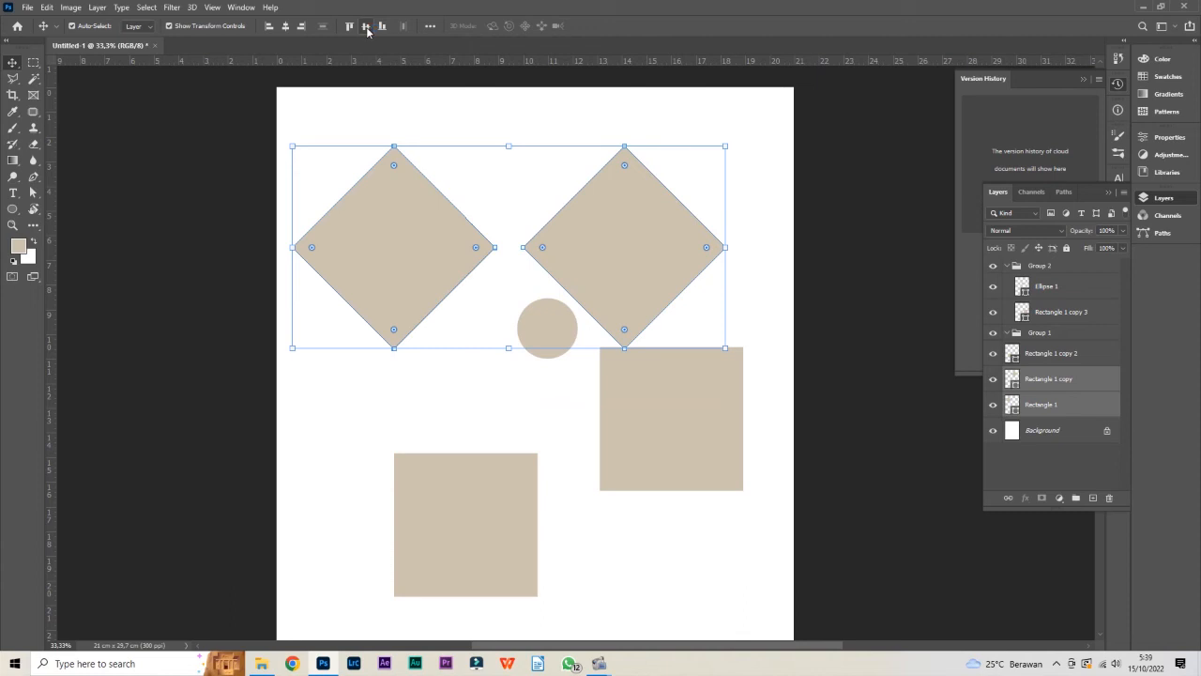
key("ctrl+z")
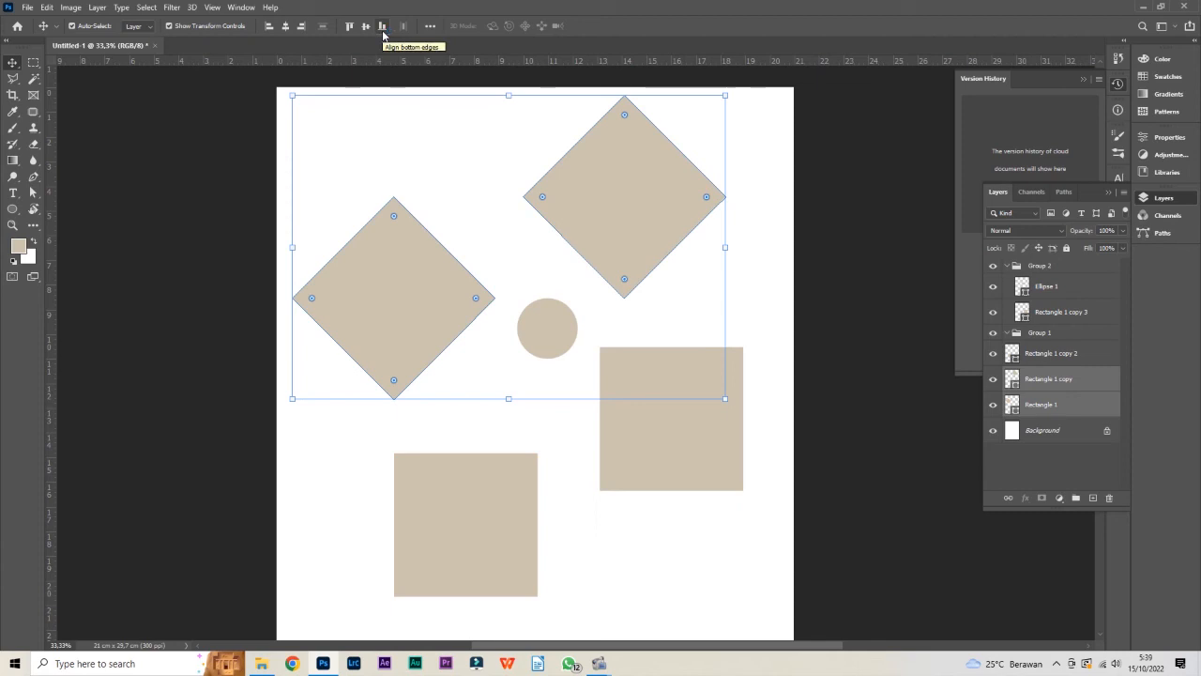
left_click(383, 32)
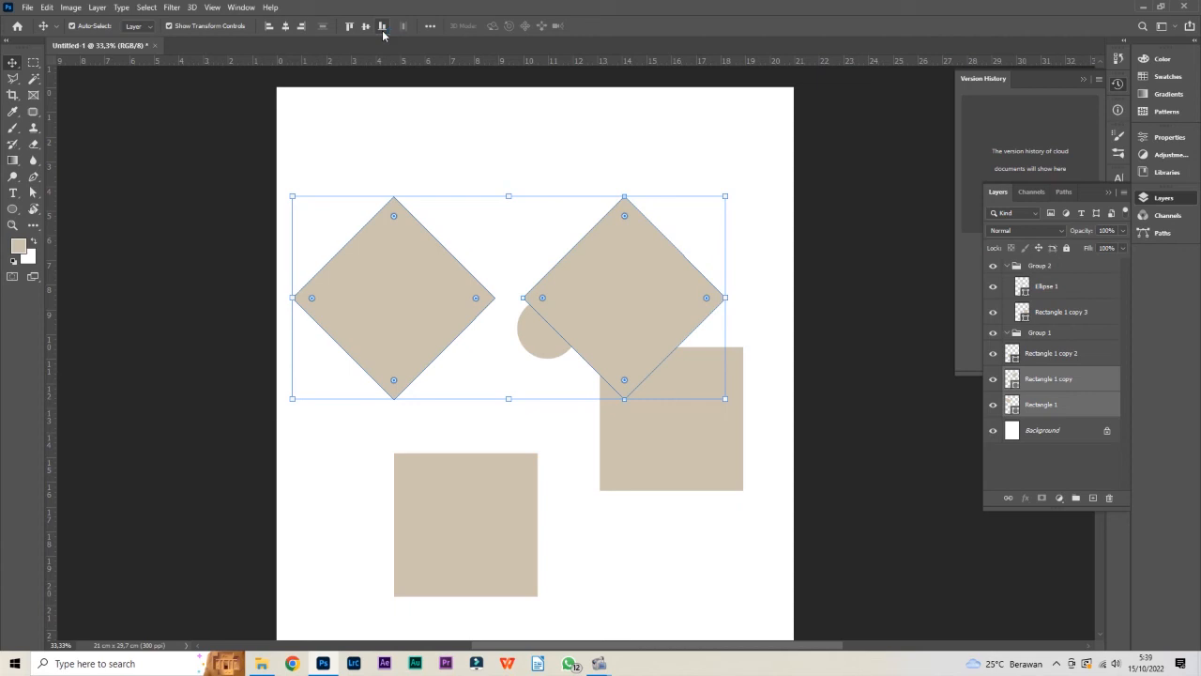
key("ctrl+z")
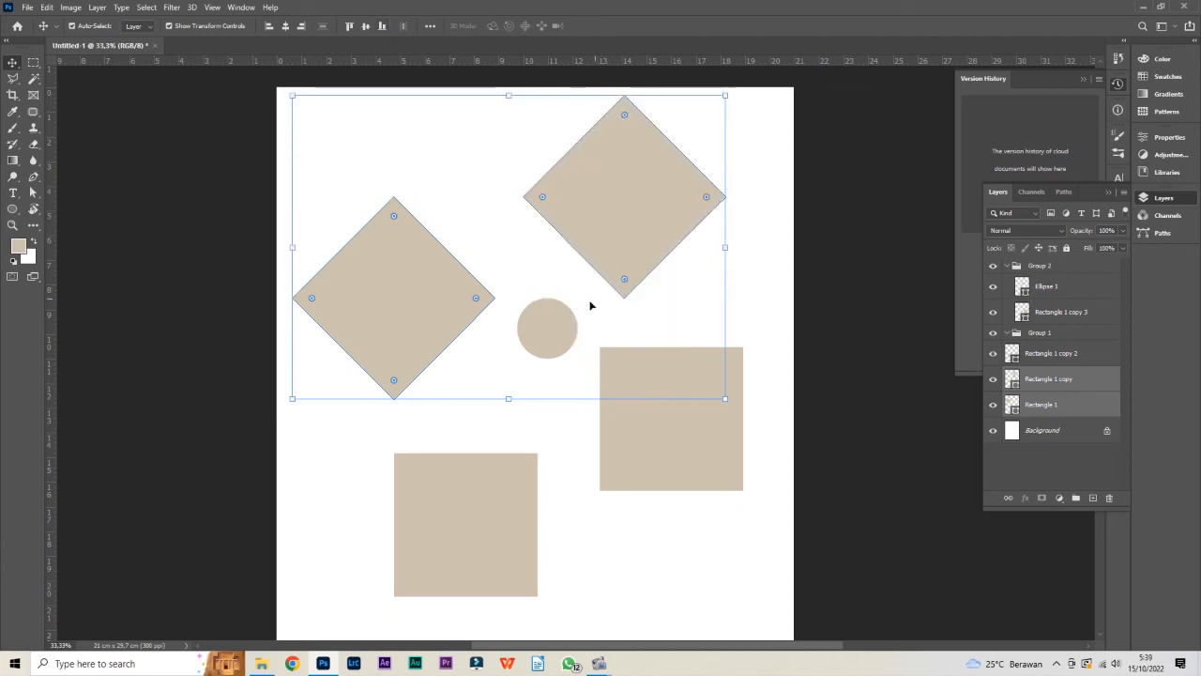
Arrange the two diamonds level with each other and move the lower-left square up level with the other square, and clear the selection
left_click(582, 445)
left_click(444, 291)
left_click_drag(445, 293, 469, 192)
left_click(625, 211)
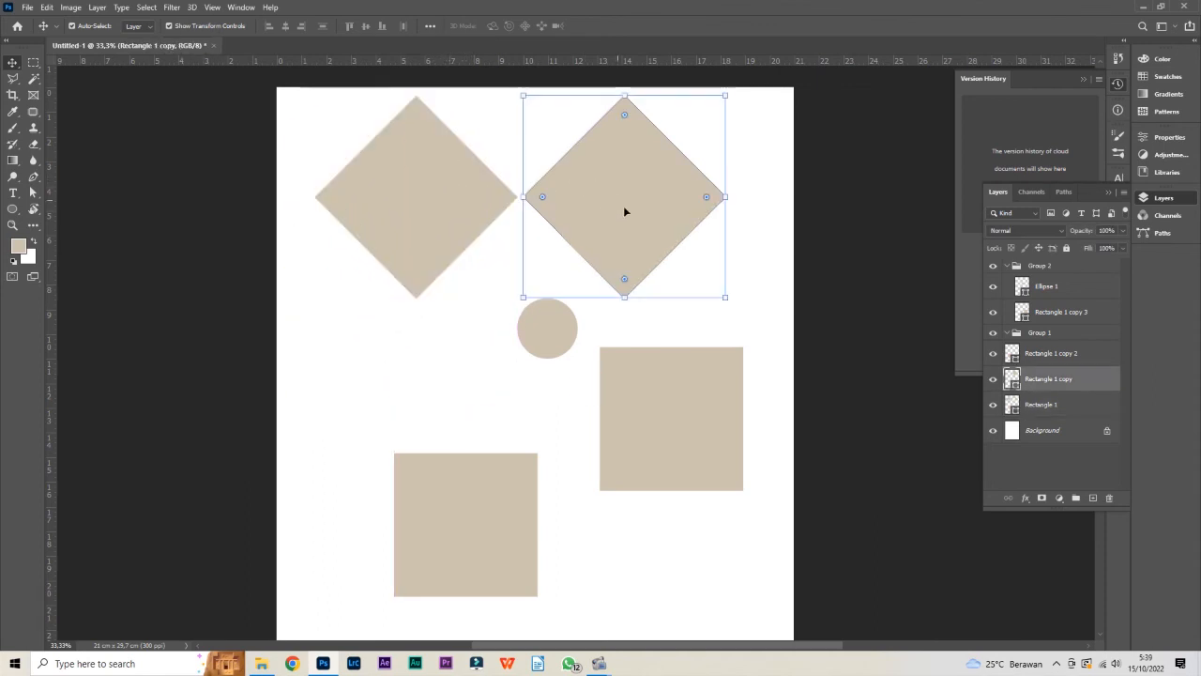
left_click(738, 451)
left_click_drag(461, 541, 429, 424)
left_click_drag(587, 204, 655, 235)
left_click(488, 209)
left_click_drag(486, 207, 490, 227)
left_click(581, 329)
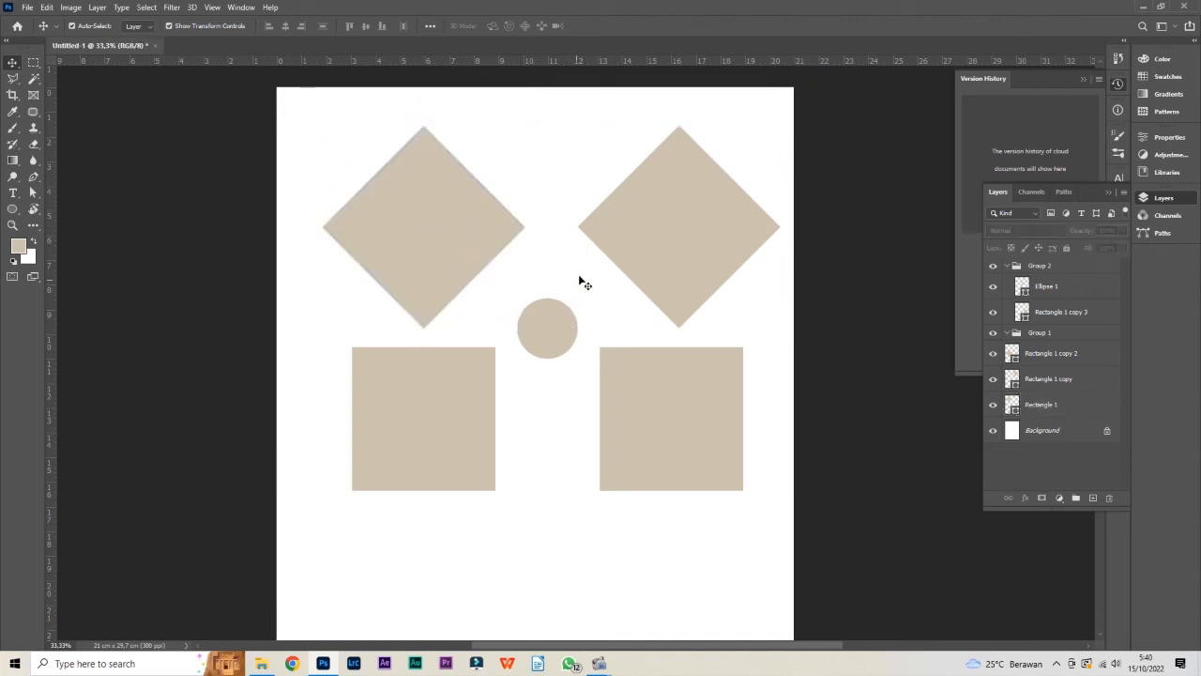
Select the diamonds individually, box-select both together from either side of the page, and clear the selection
left_click(625, 235)
left_click(571, 424)
left_click_drag(315, 111, 790, 334)
left_click(842, 200)
left_click(628, 247)
left_click(515, 229)
left_click(575, 138)
left_click_drag(310, 99, 777, 294)
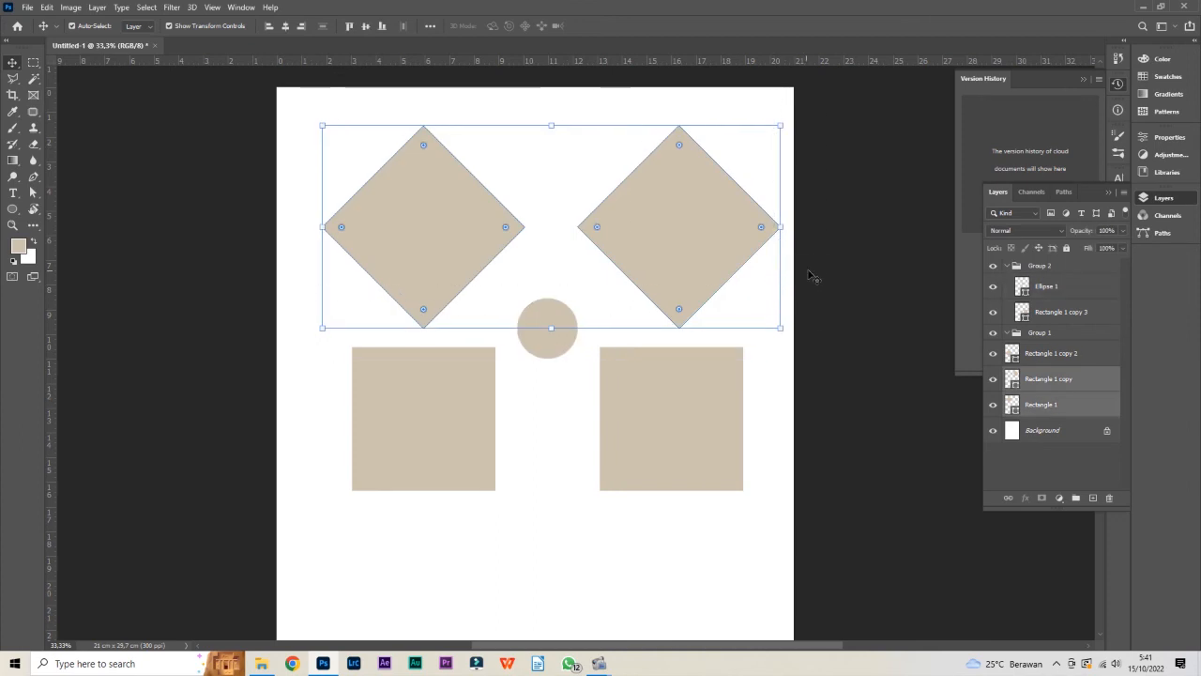
left_click(822, 238)
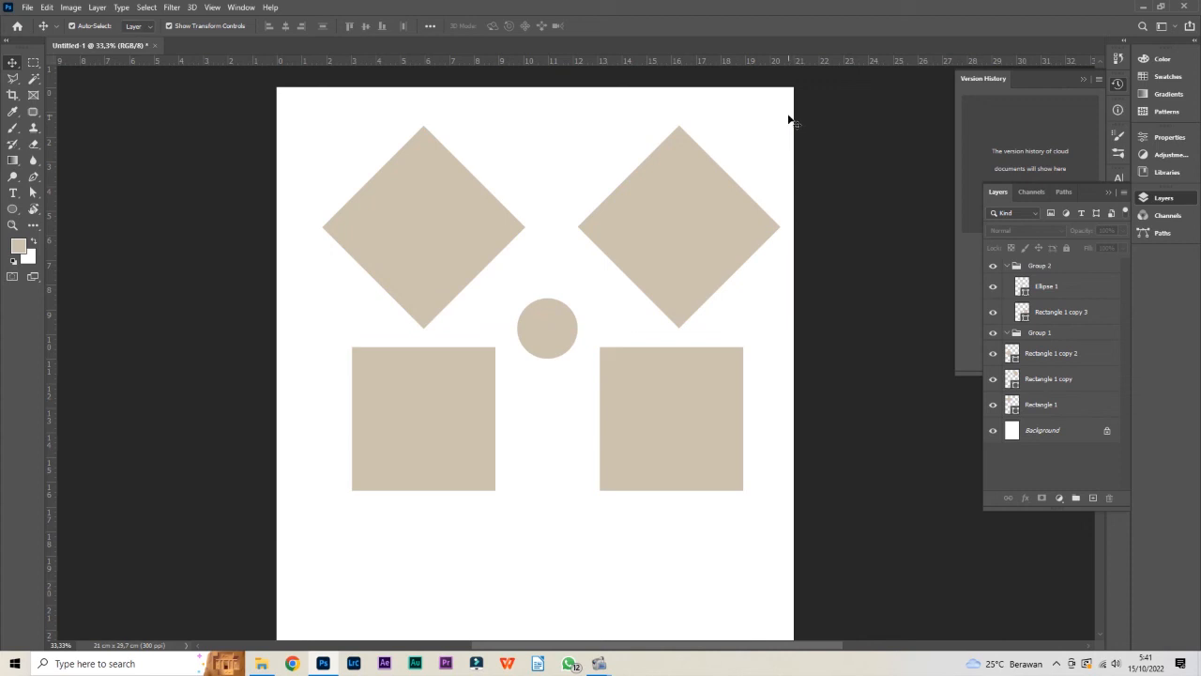
left_click_drag(783, 127, 330, 201)
left_click(305, 164)
Examine the additional align and distribute options with one diamond selected and again with both diamonds selected
left_click(498, 200)
left_click(429, 26)
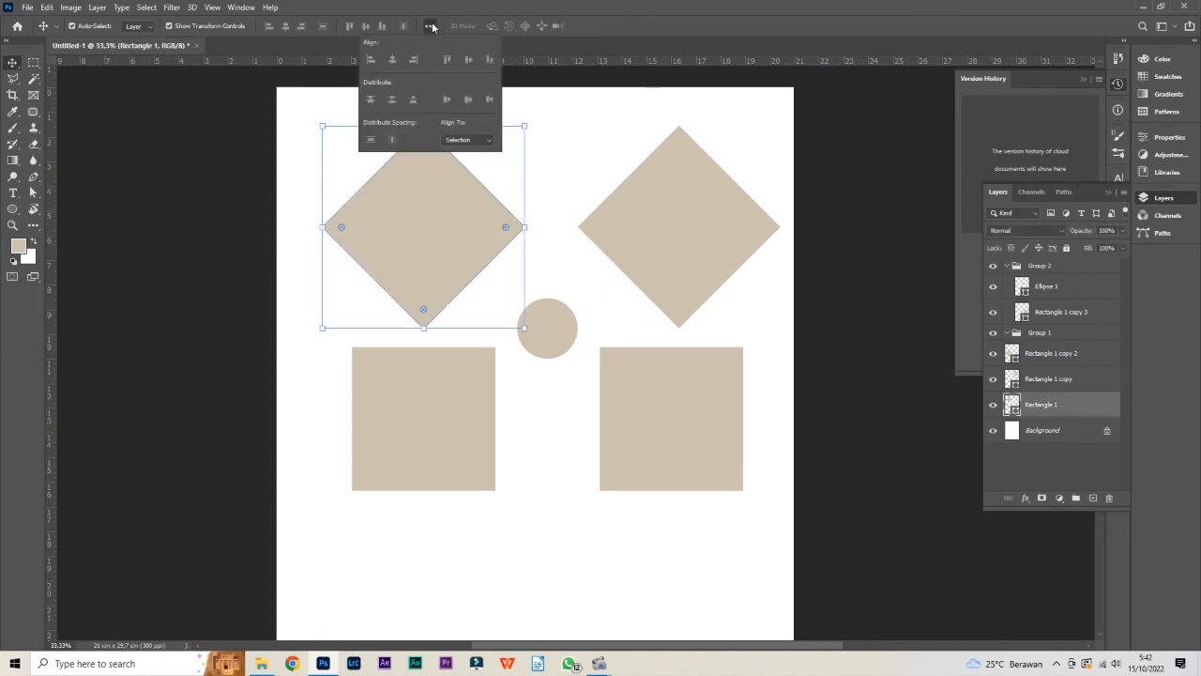
left_click(652, 216)
left_click(451, 234, "shift")
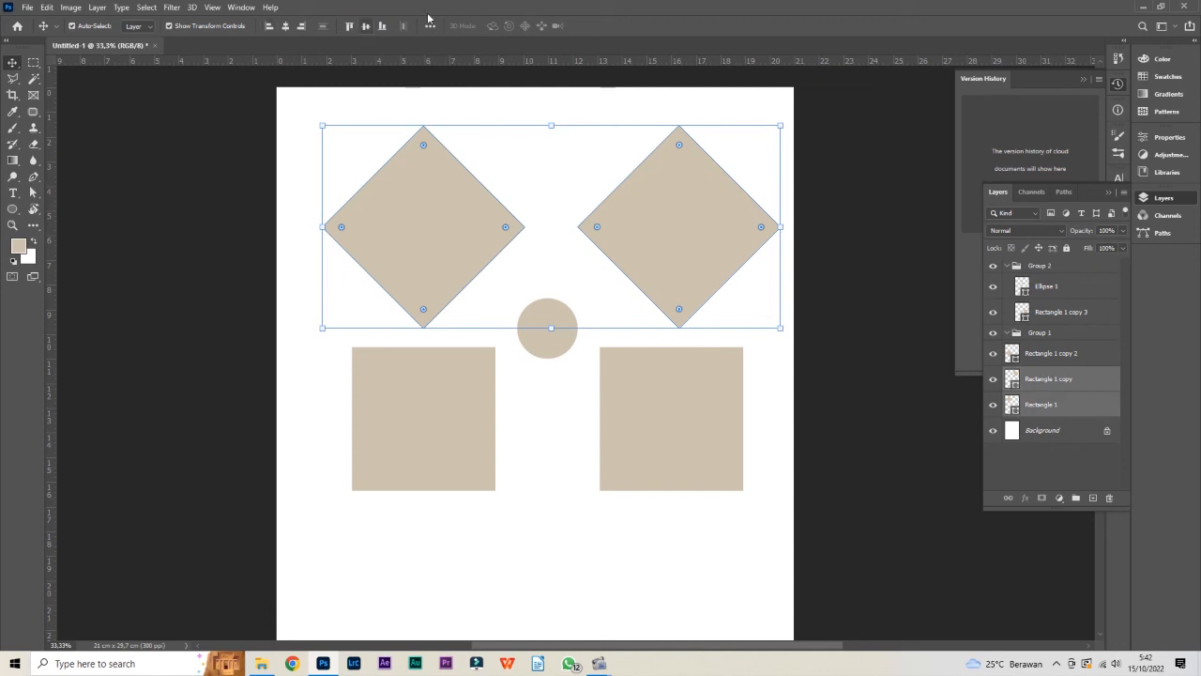
left_click(431, 27)
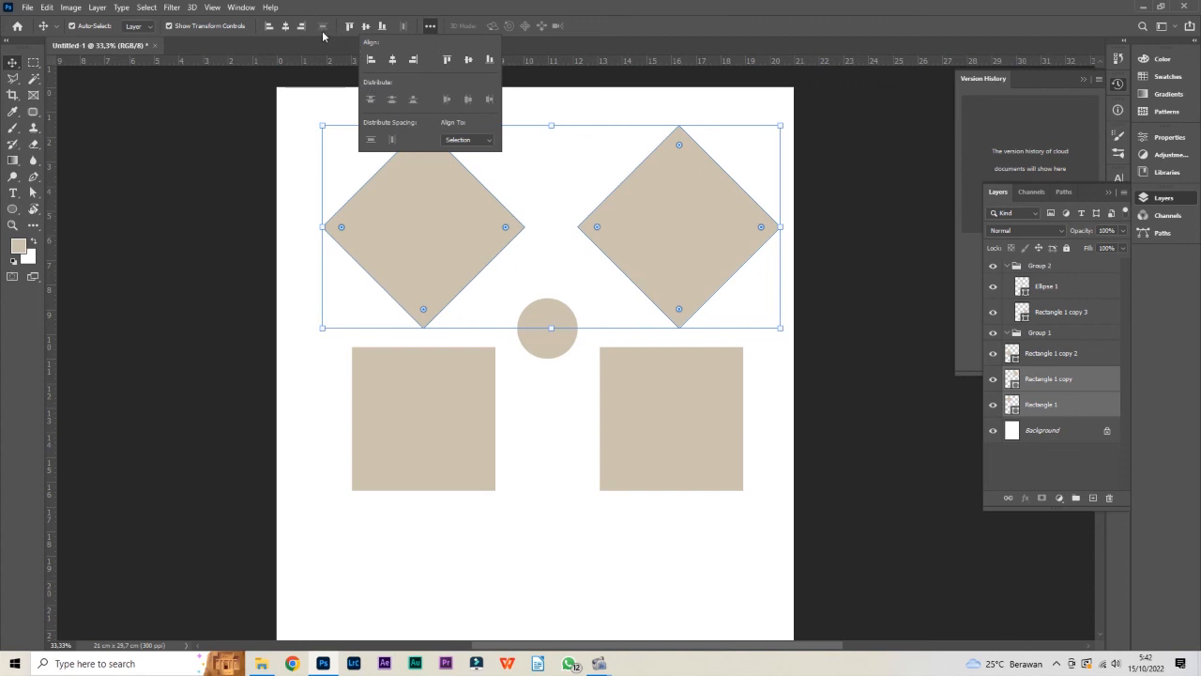
left_click(290, 158)
Box-select all five shapes, try distributing them vertically and horizontally, undo each distribution, and shift the whole selection slightly to the right
left_click_drag(298, 119, 692, 415)
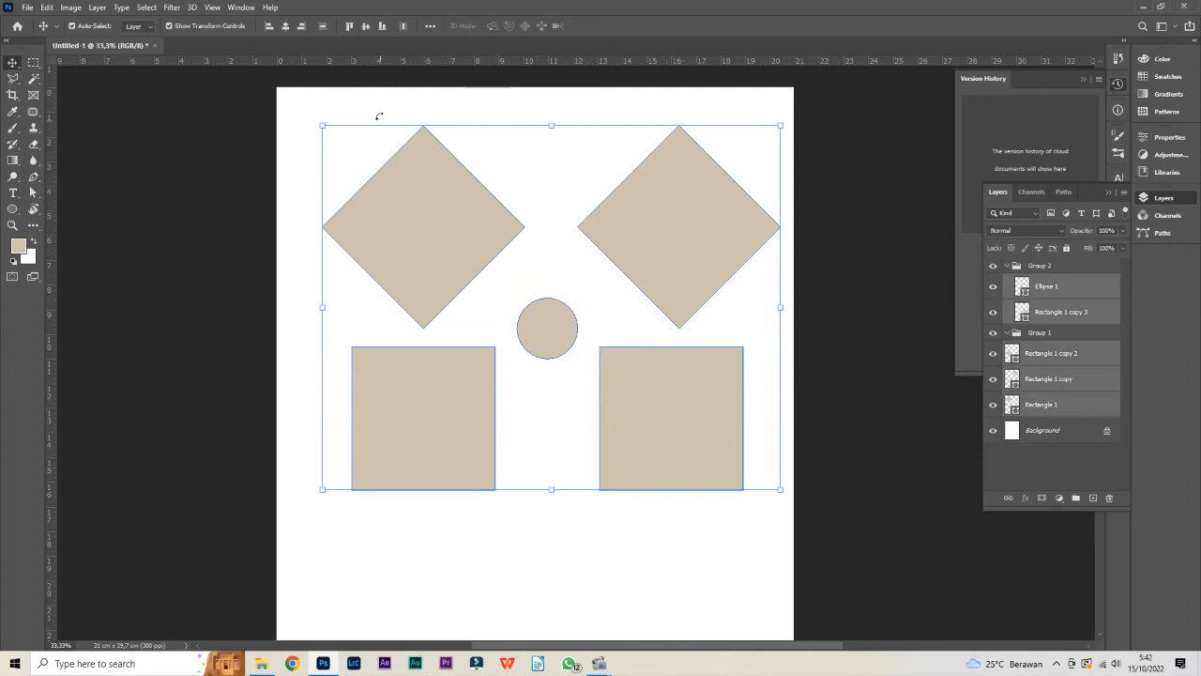
left_click(324, 27)
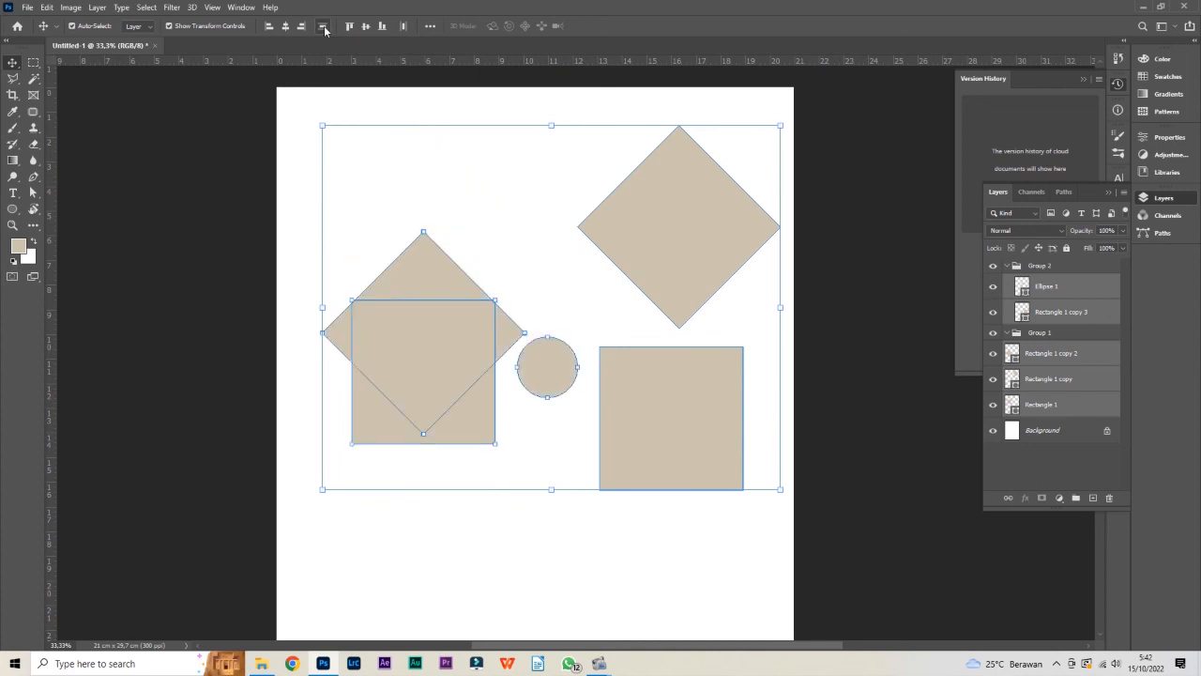
left_click(324, 29)
left_click(404, 28)
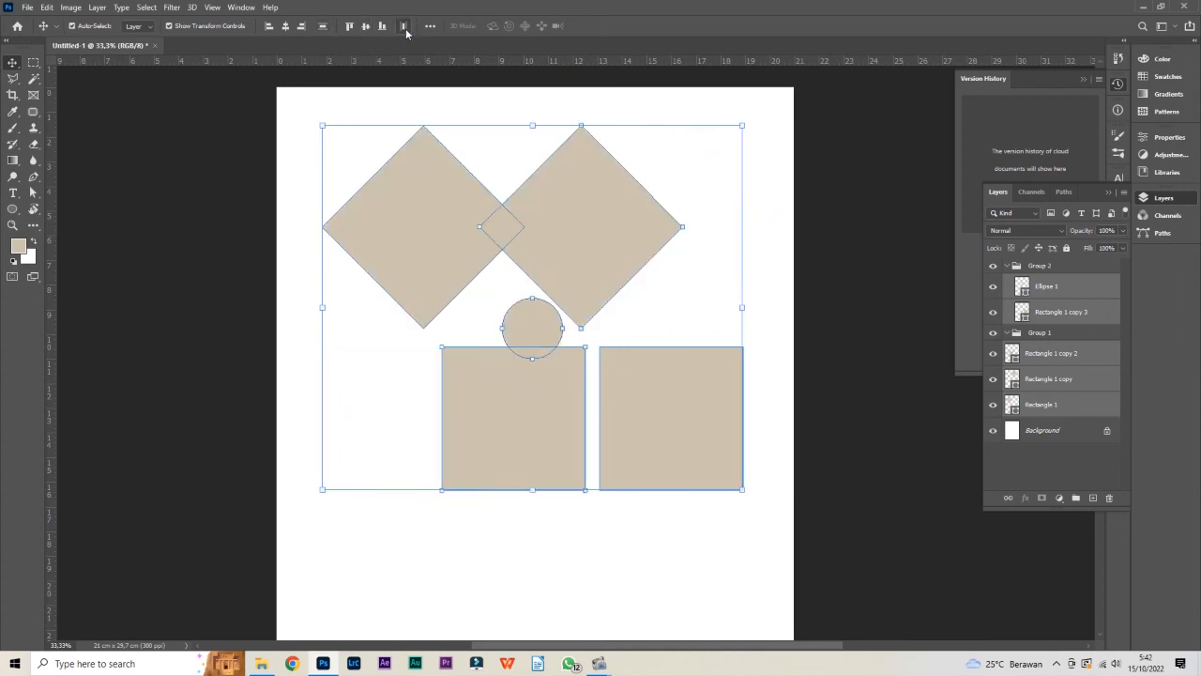
key("ctrl+z")
left_click(689, 428)
mouse_move(688, 428)
left_mouse_down()
mouse_move(690, 441)
mouse_move(700, 423)
left_mouse_up()
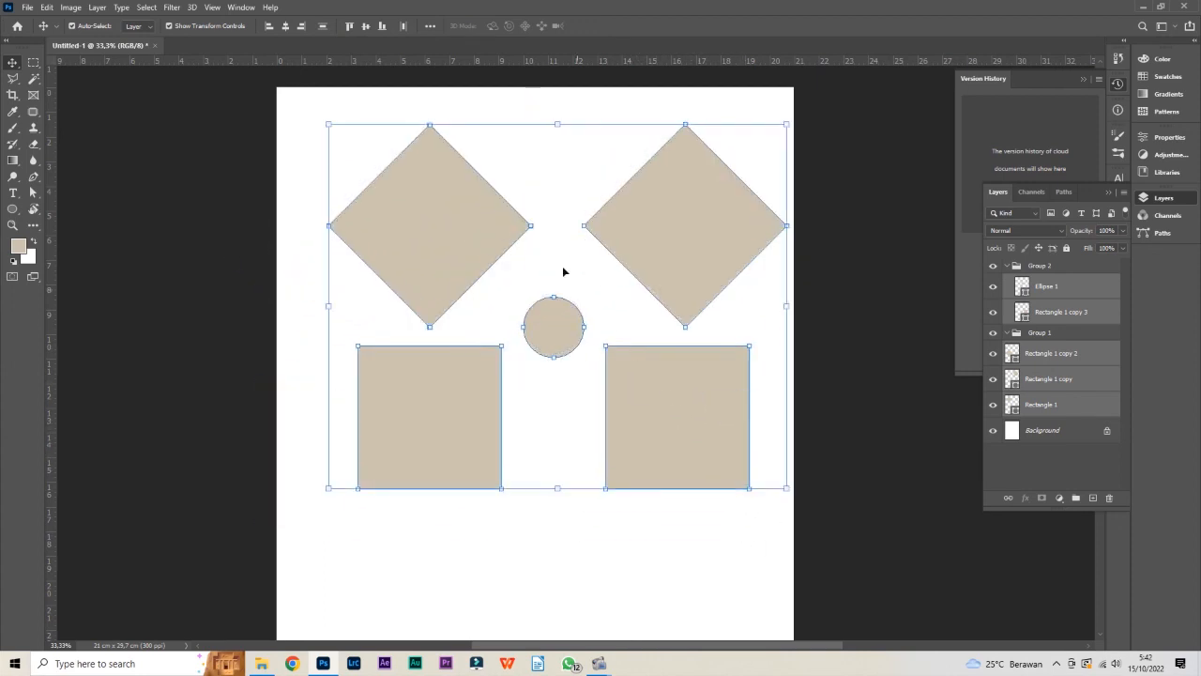
Try distributing the five shifted shapes horizontally and vertically, undoing each distribution and declining the conversion of live shapes to regular paths
left_click(406, 26)
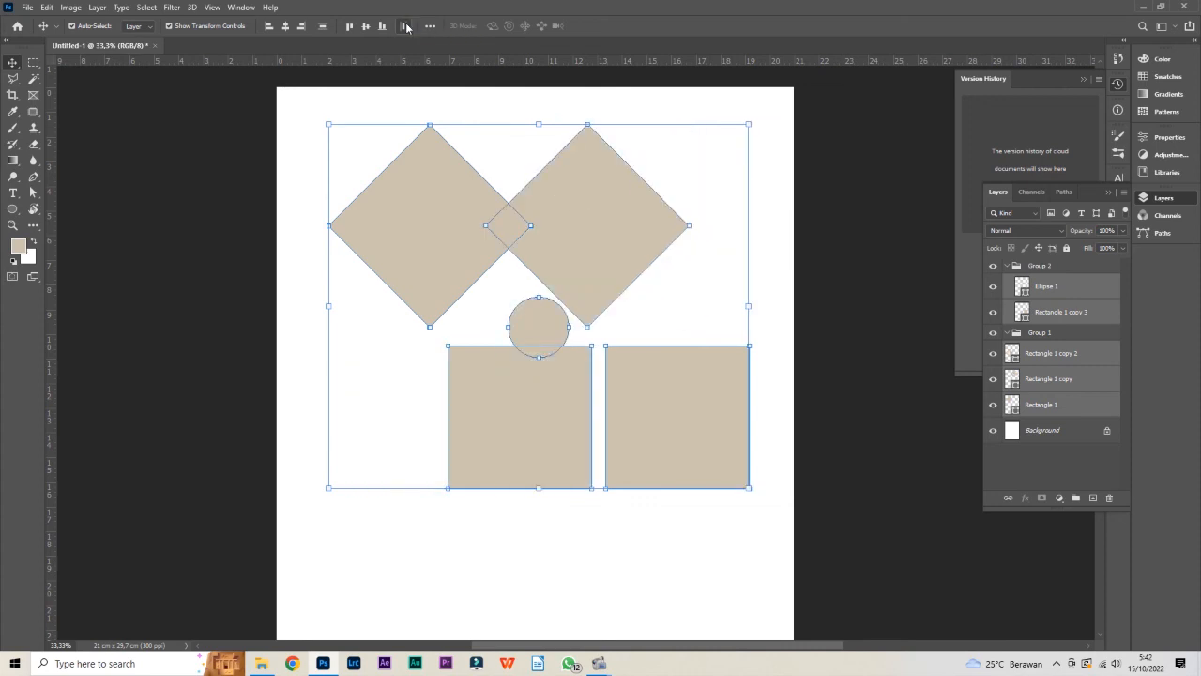
left_click(406, 26)
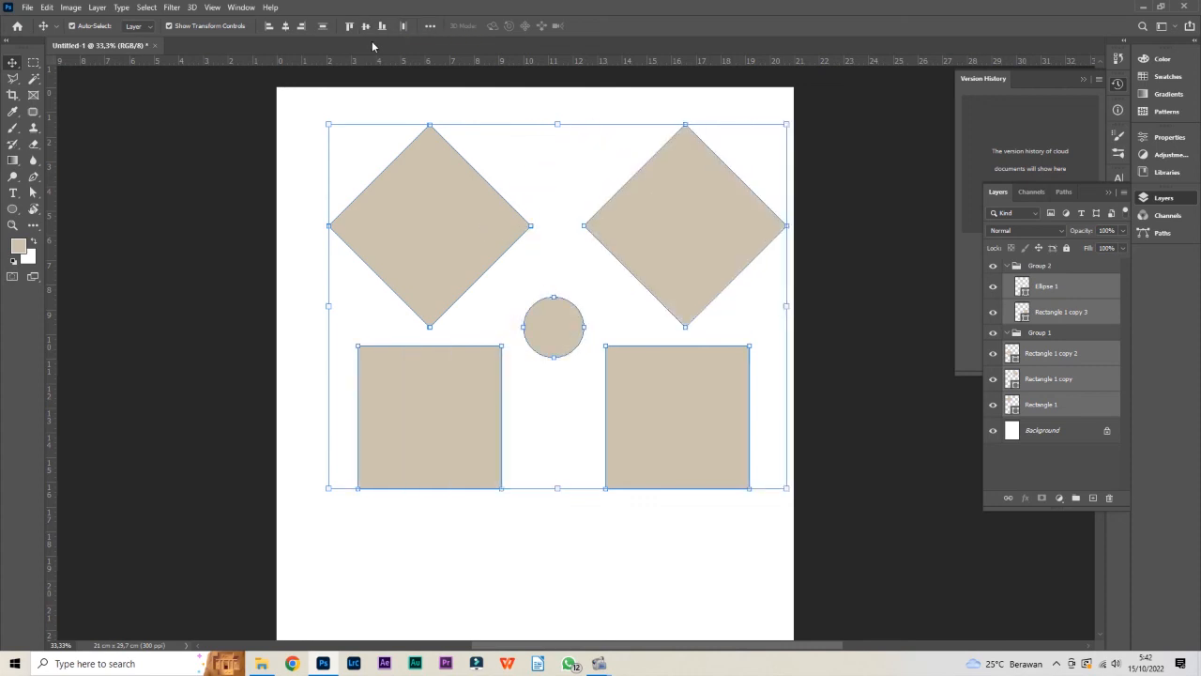
left_click(326, 27)
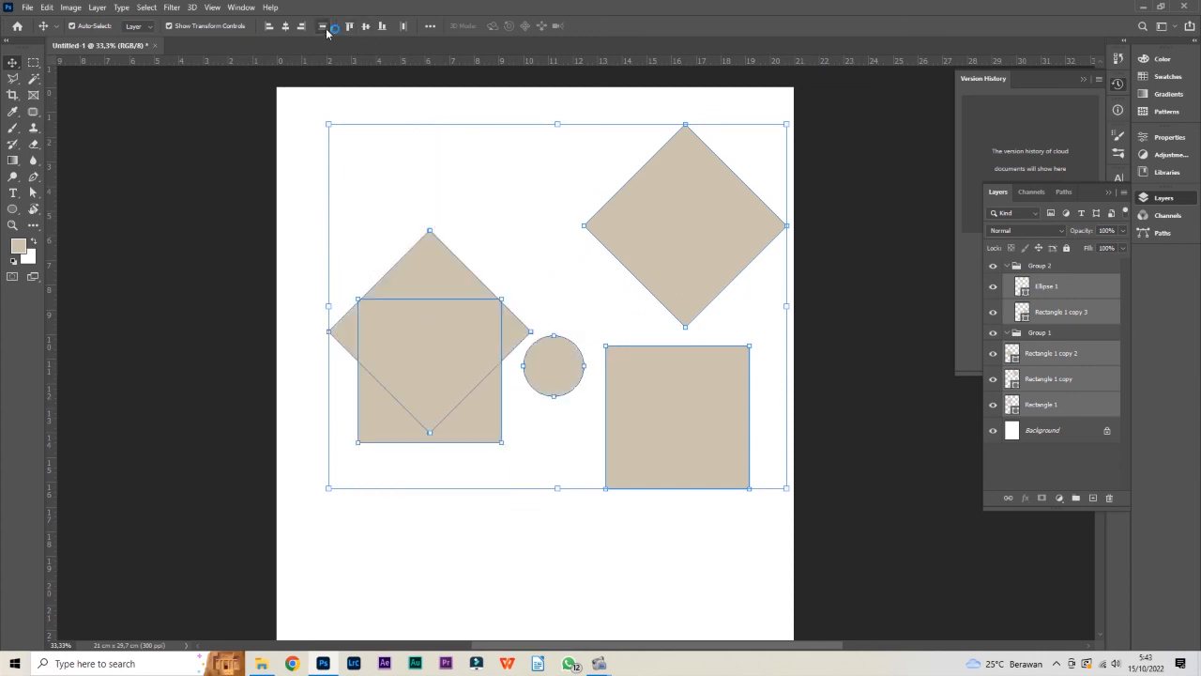
left_click(326, 28)
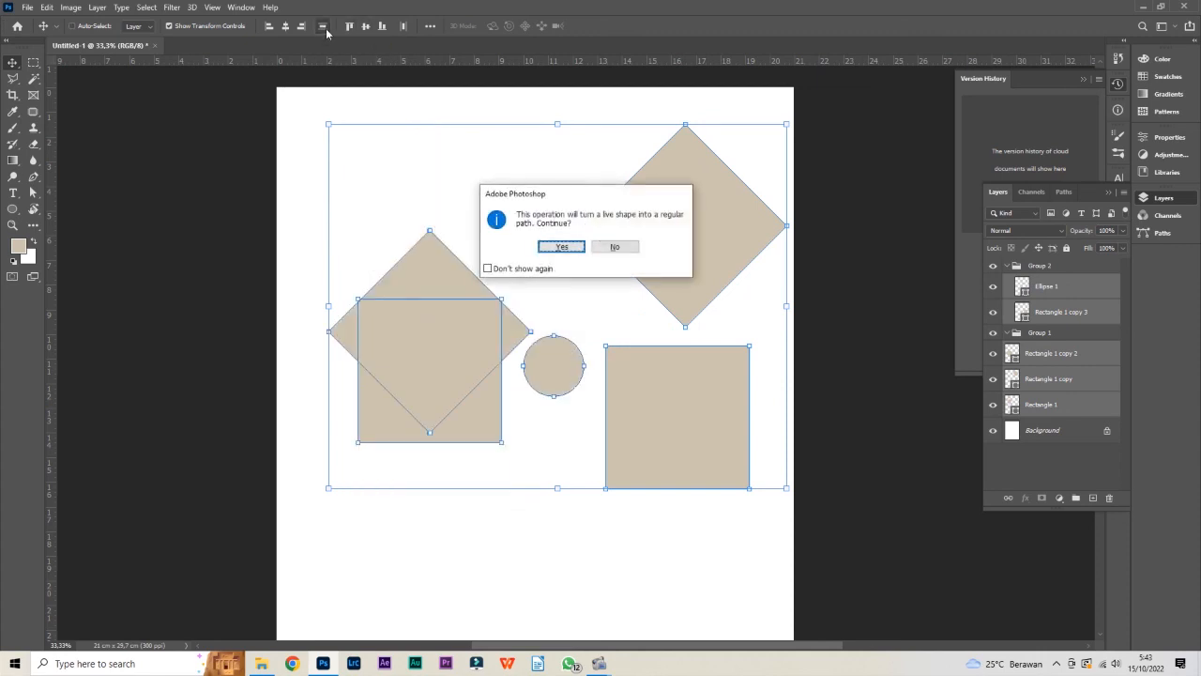
left_click(632, 246)
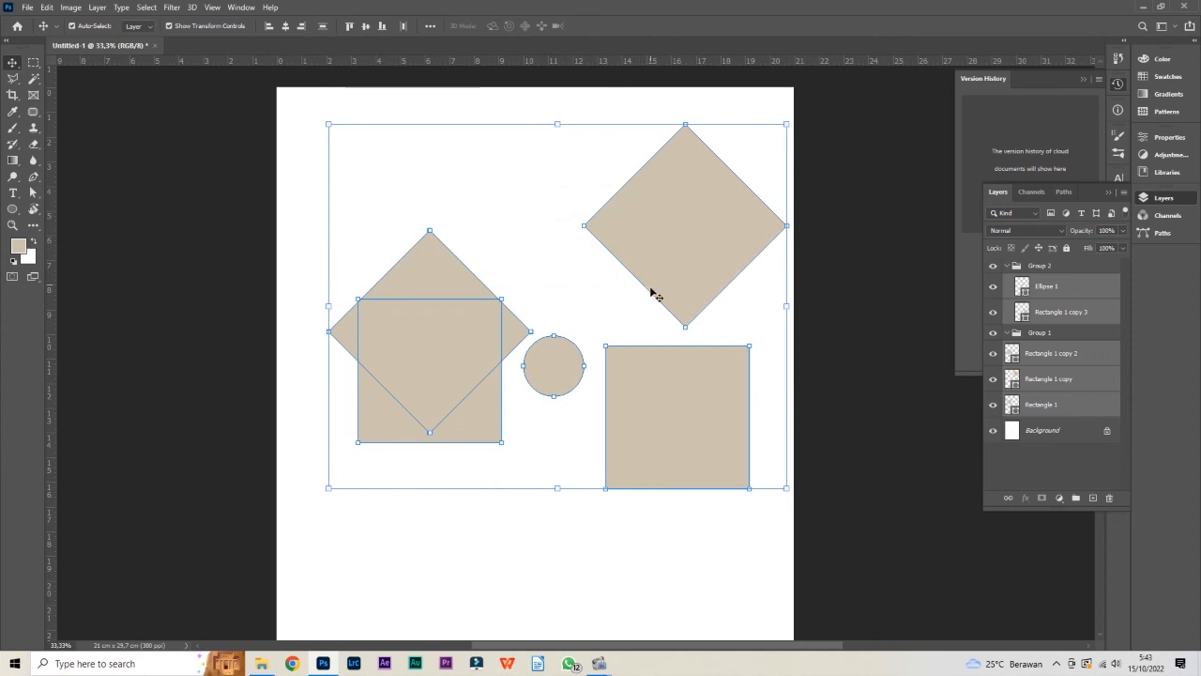
Set the alignment reference of the five selected shapes to Canvas
left_click(429, 26)
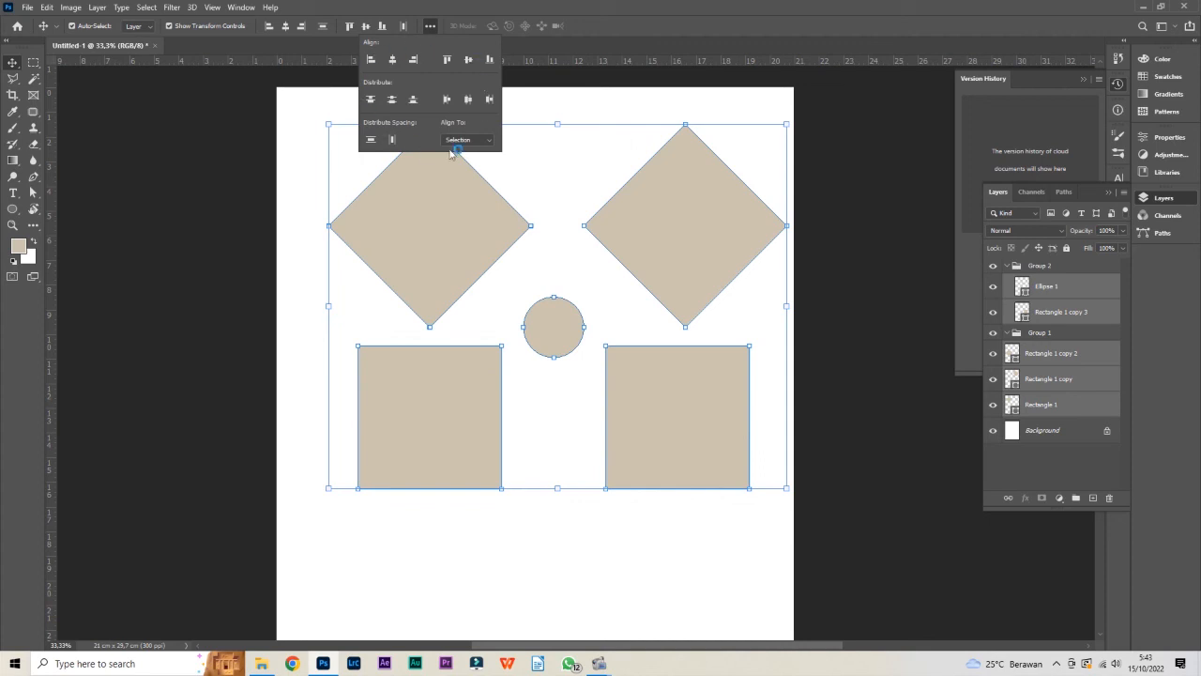
left_click(490, 140)
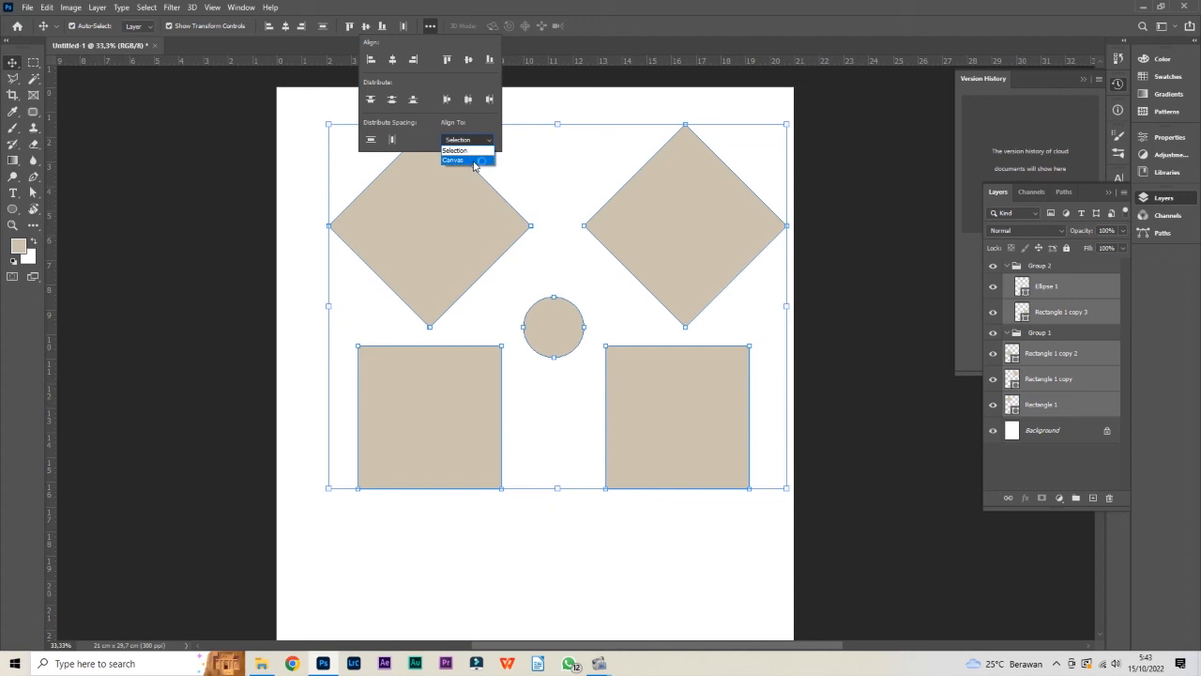
left_click(473, 160)
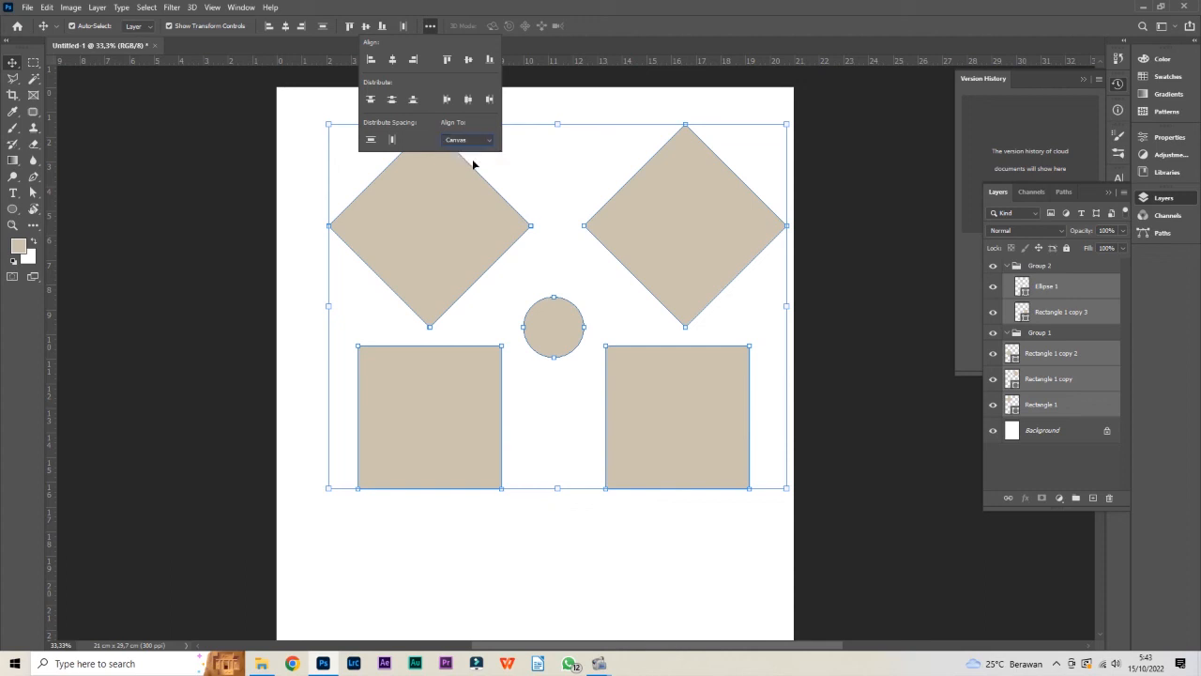
Align the selected shapes to the canvas's left edge, right edge and horizontal center in turn, finishing with them centered horizontally
left_click(371, 60)
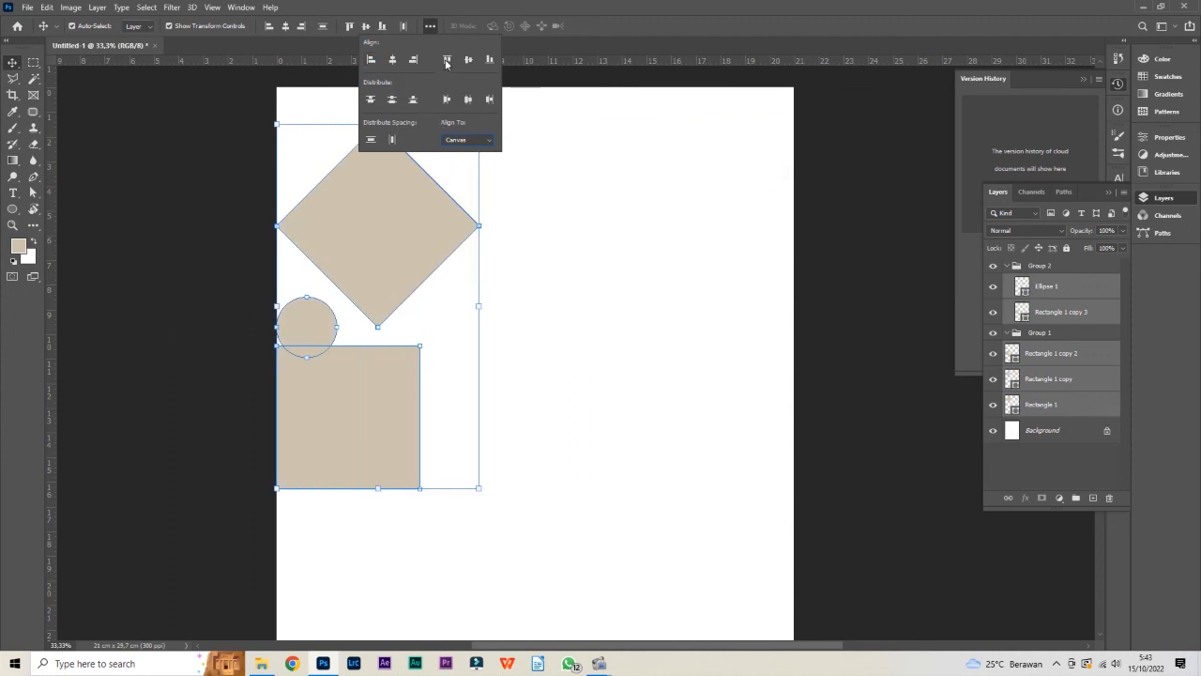
left_click(414, 60)
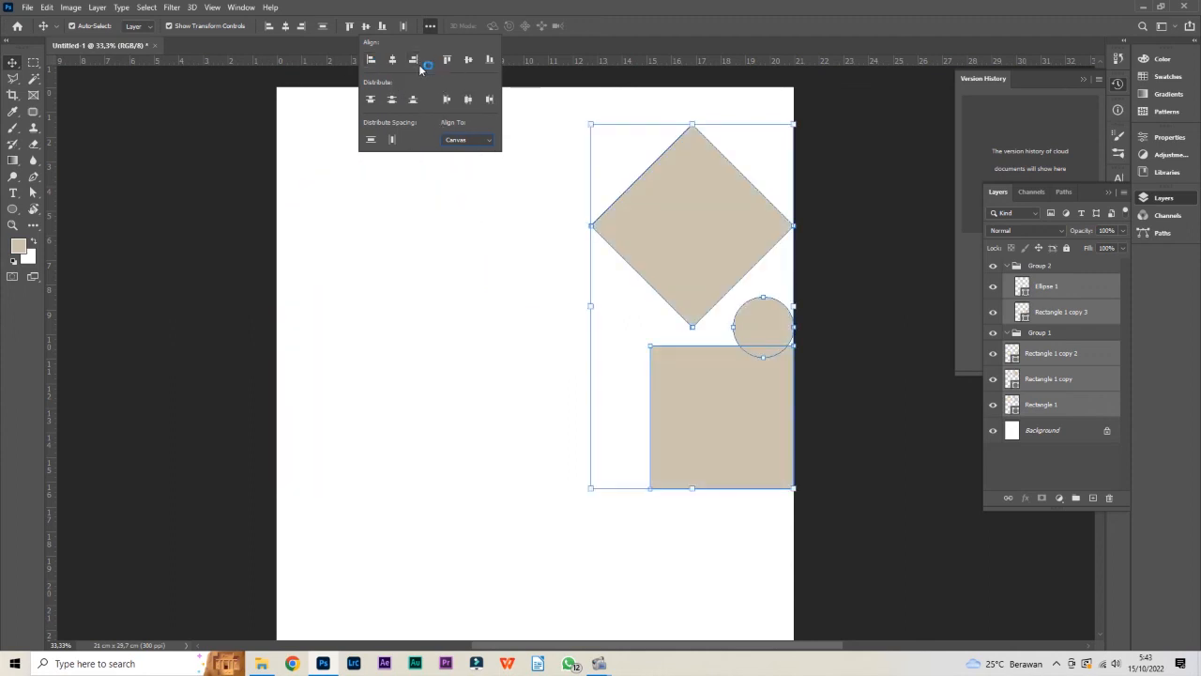
left_click(392, 60)
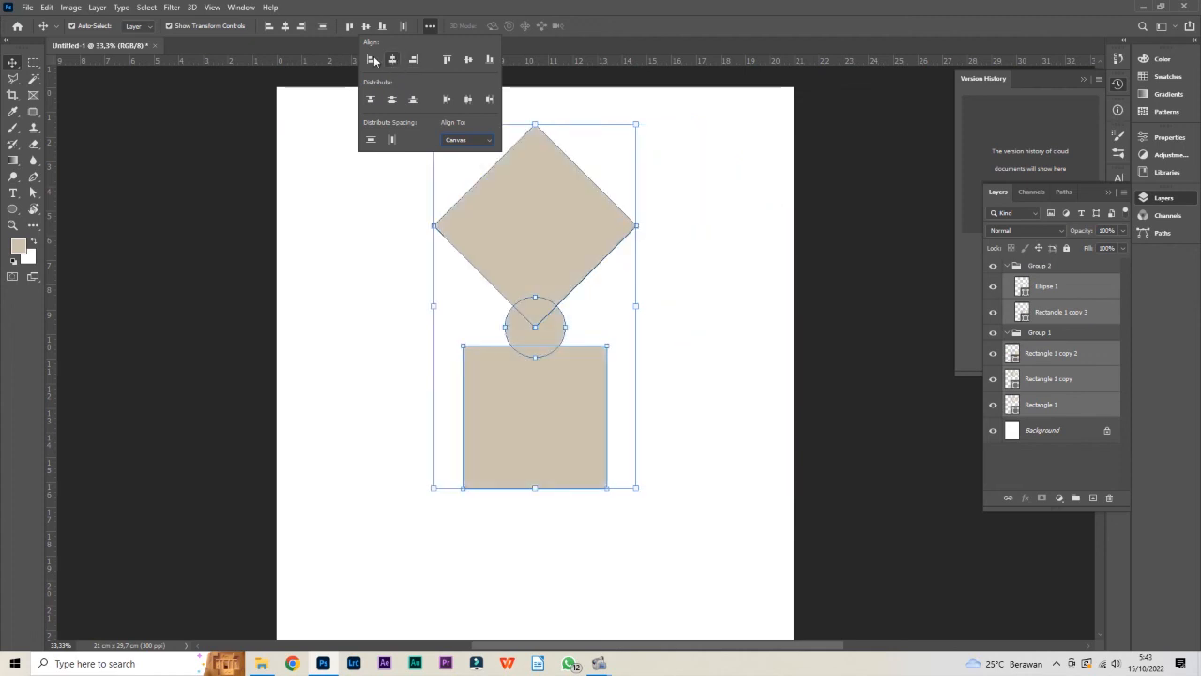
left_click(371, 60)
left_click(393, 60)
Set the alignment reference back to Selection and deselect the five shapes
left_click(481, 148)
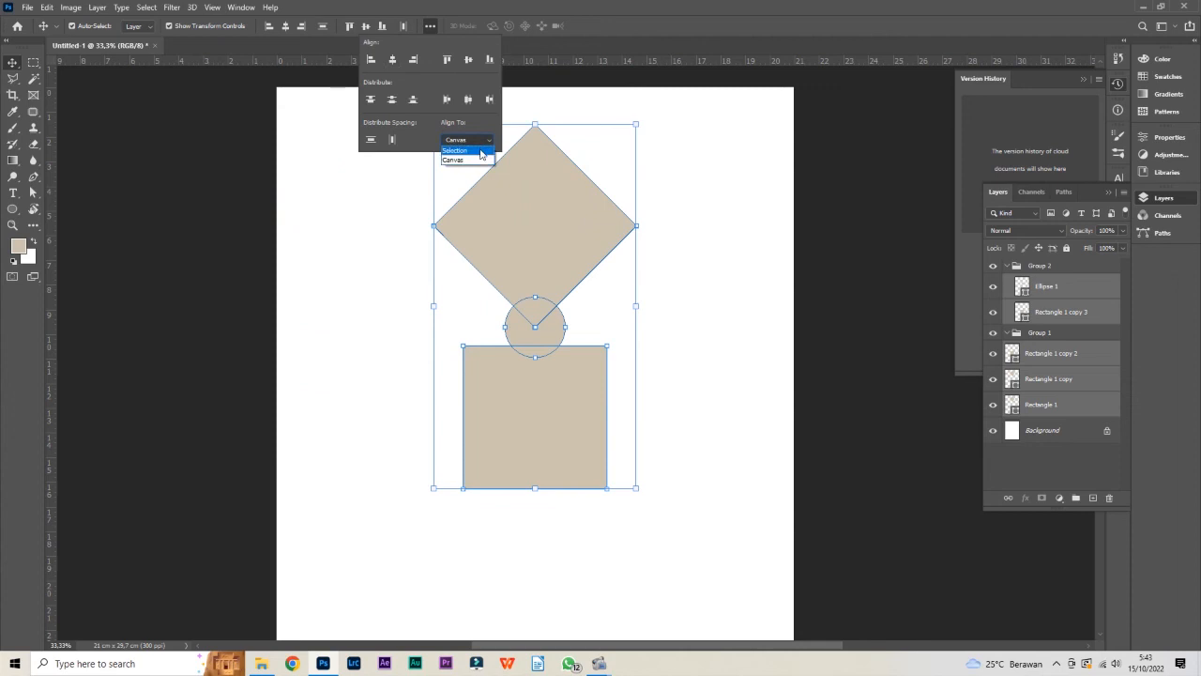
left_click(481, 152)
left_click(431, 13)
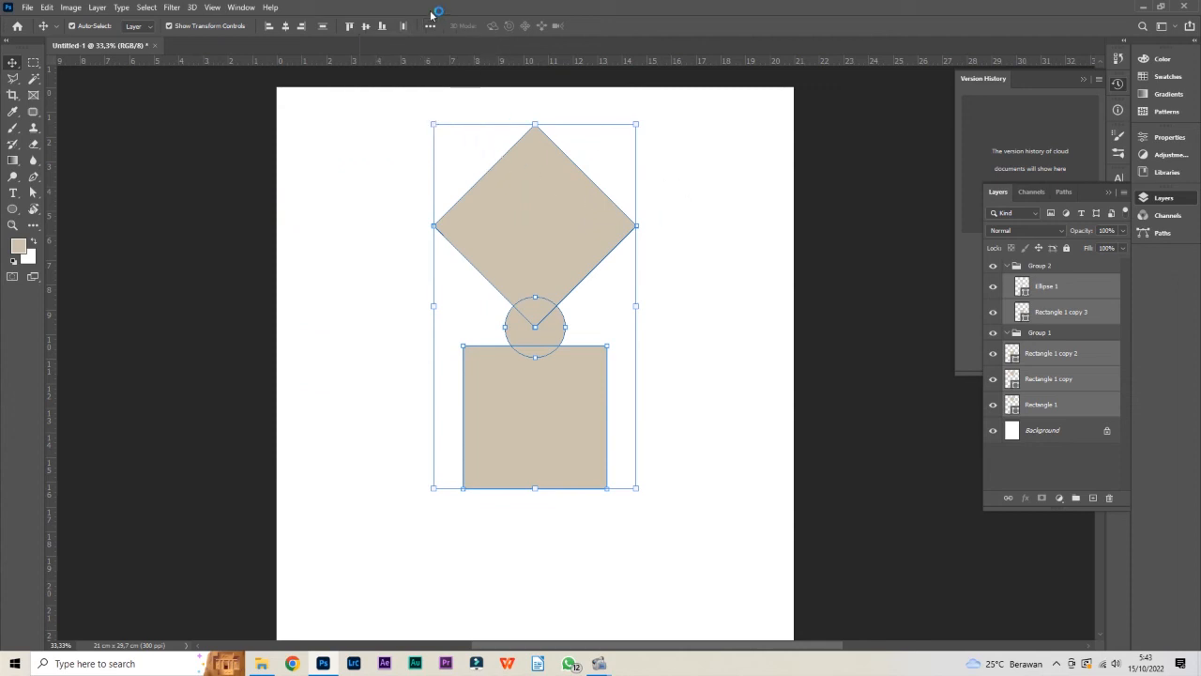
left_click(637, 201)
Spread the stacked shapes apart, placing the diamonds side by side in the upper page, the squares side by side below, and the circle between
left_click(577, 223)
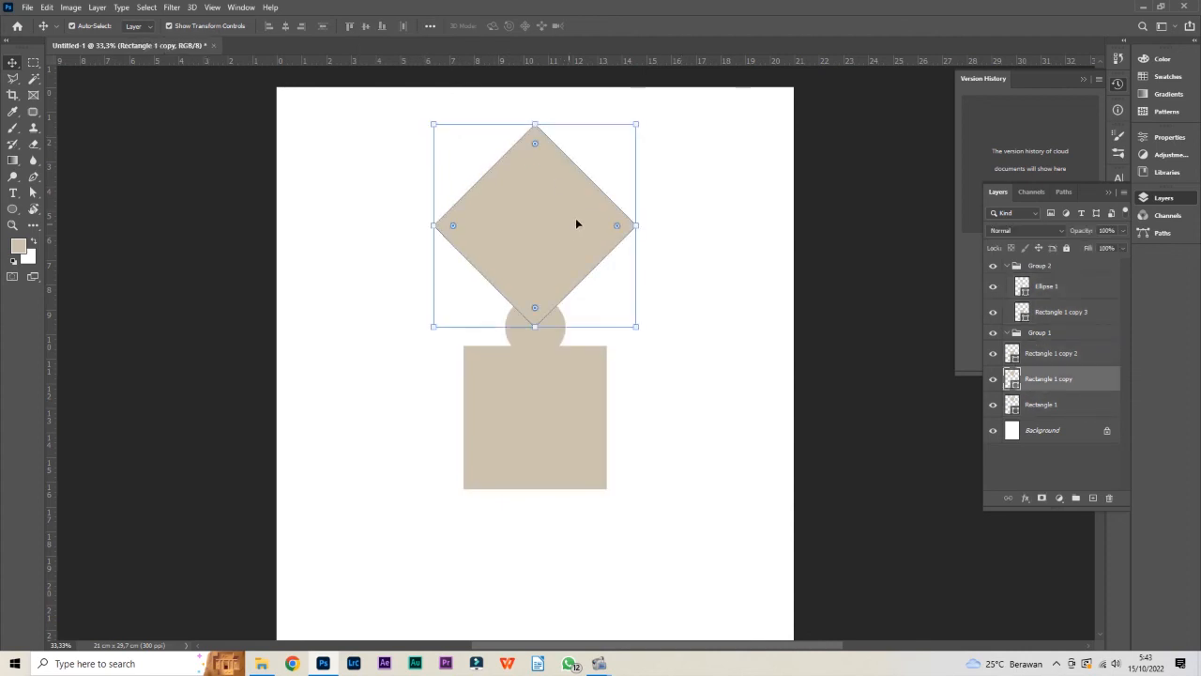
left_click_drag(578, 224, 665, 213)
left_click_drag(537, 367, 366, 358)
left_click_drag(474, 368, 603, 368)
left_click_drag(560, 325, 560, 295)
left_click_drag(400, 376, 410, 406)
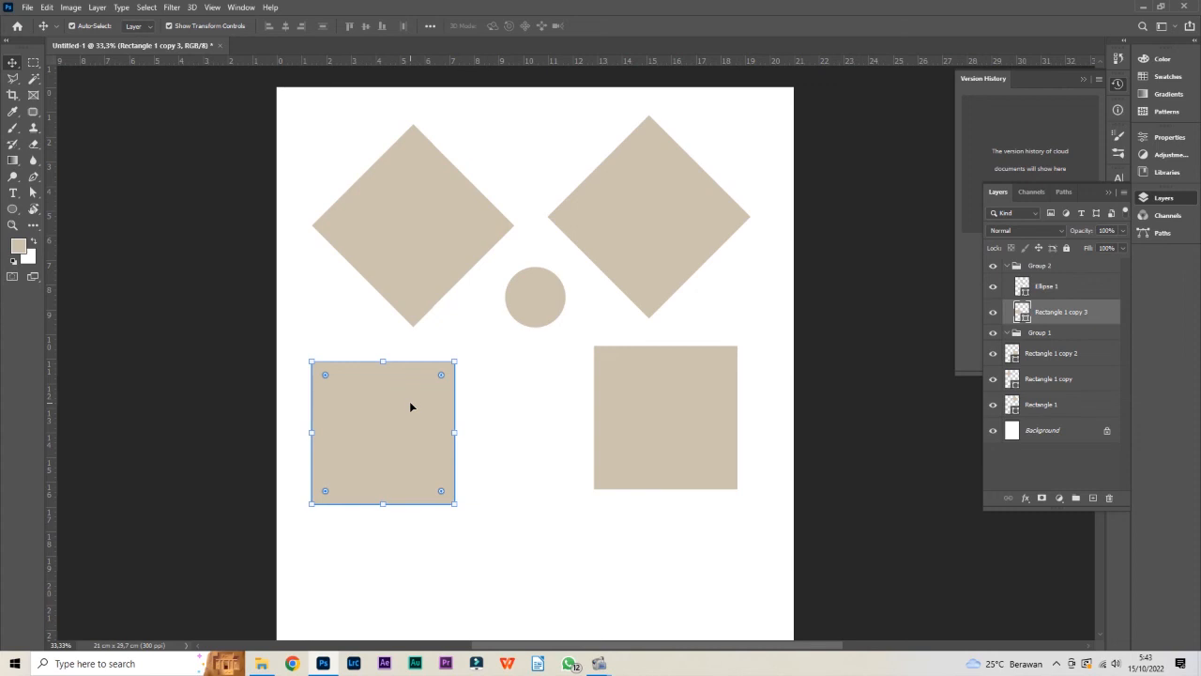
Shift the left diamond slightly right and free-transform it to about 99.5% width and 98.3% height with a slight counterclockwise rotation
left_click(394, 196)
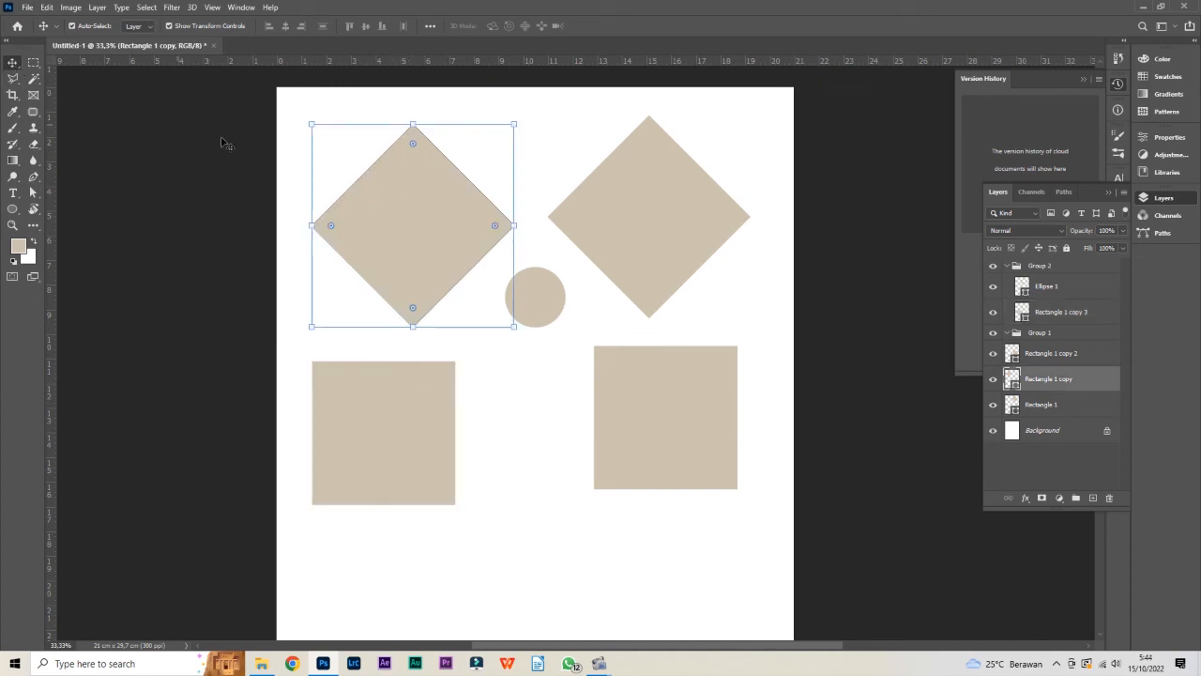
left_click(417, 217)
mouse_move(440, 222)
left_mouse_down()
mouse_move(504, 188)
mouse_move(459, 181)
mouse_move(478, 246)
mouse_move(482, 231)
mouse_move(445, 220)
left_mouse_up()
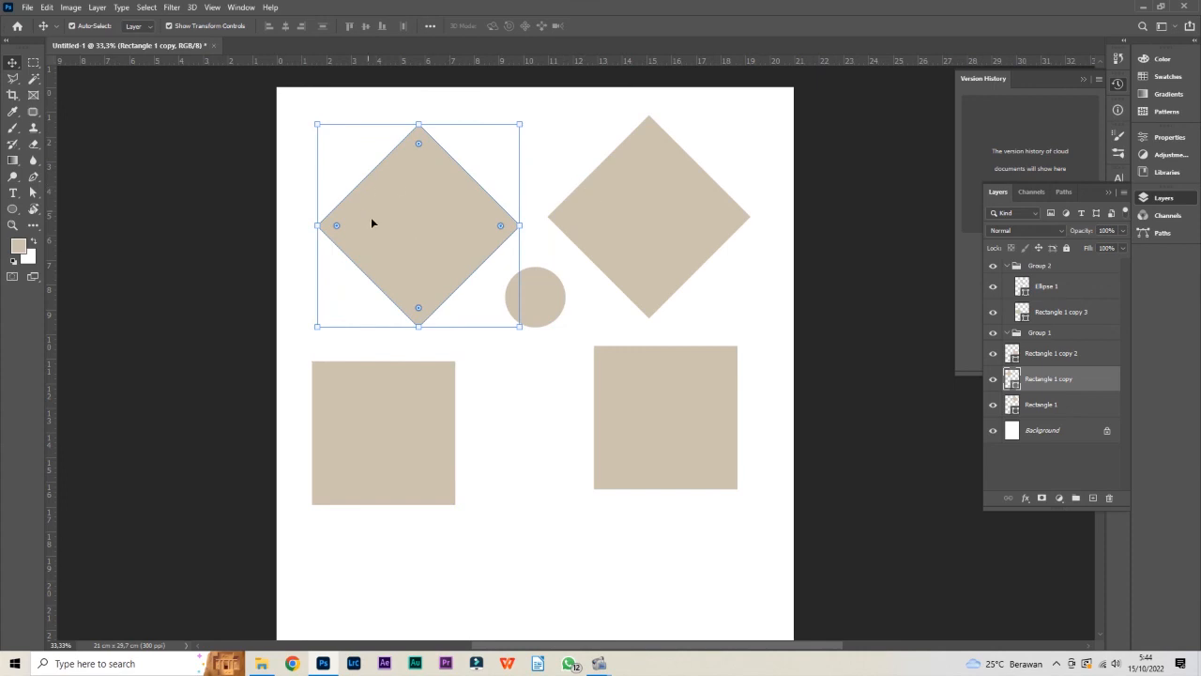
left_click(405, 207)
left_click(403, 201)
mouse_move(520, 124)
left_mouse_down()
mouse_move(545, 103)
mouse_move(520, 130)
mouse_move(555, 131)
mouse_move(561, 162)
mouse_move(539, 123)
left_mouse_up()
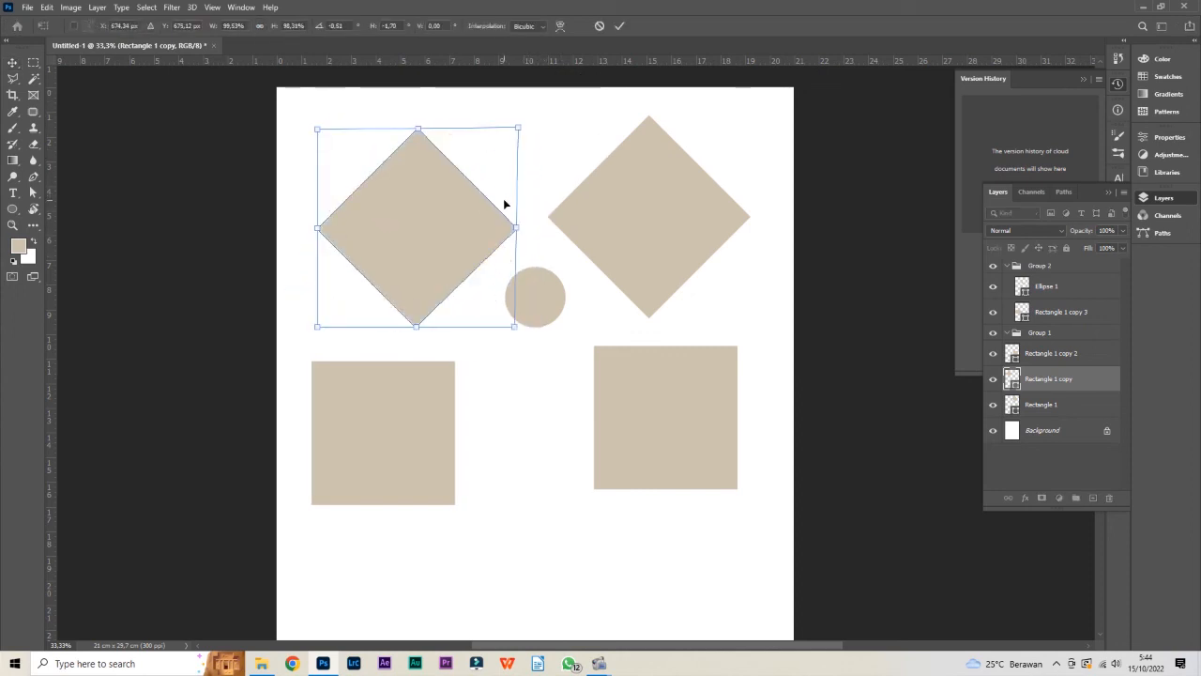
key("Return")
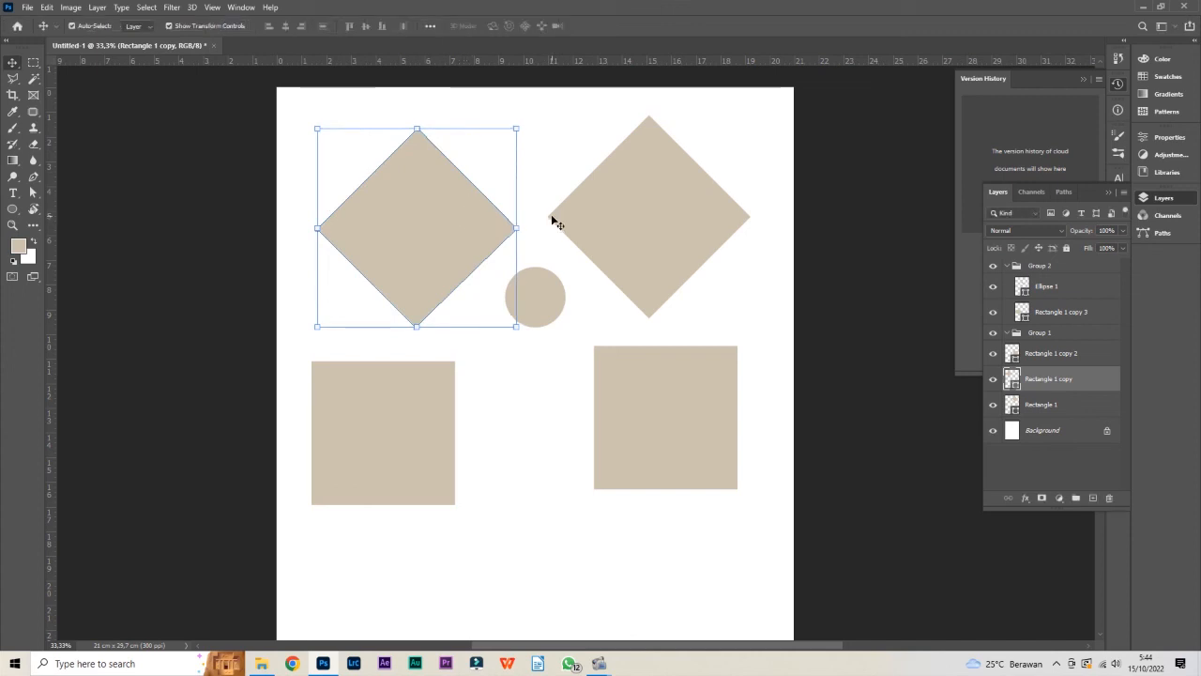
Move the right diamond down slightly to level it with the left one, and shift the left square slightly right and up
mouse_move(661, 225)
left_mouse_down()
mouse_move(629, 254)
mouse_move(678, 235)
mouse_move(681, 221)
left_mouse_up()
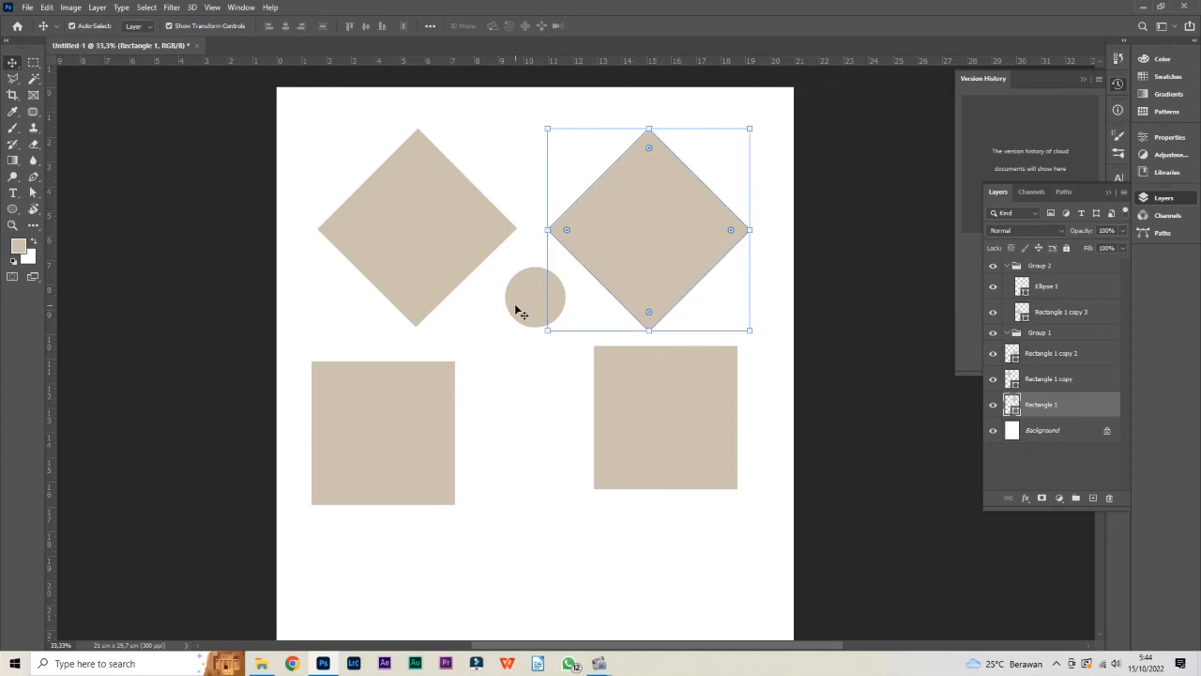
left_click(421, 249)
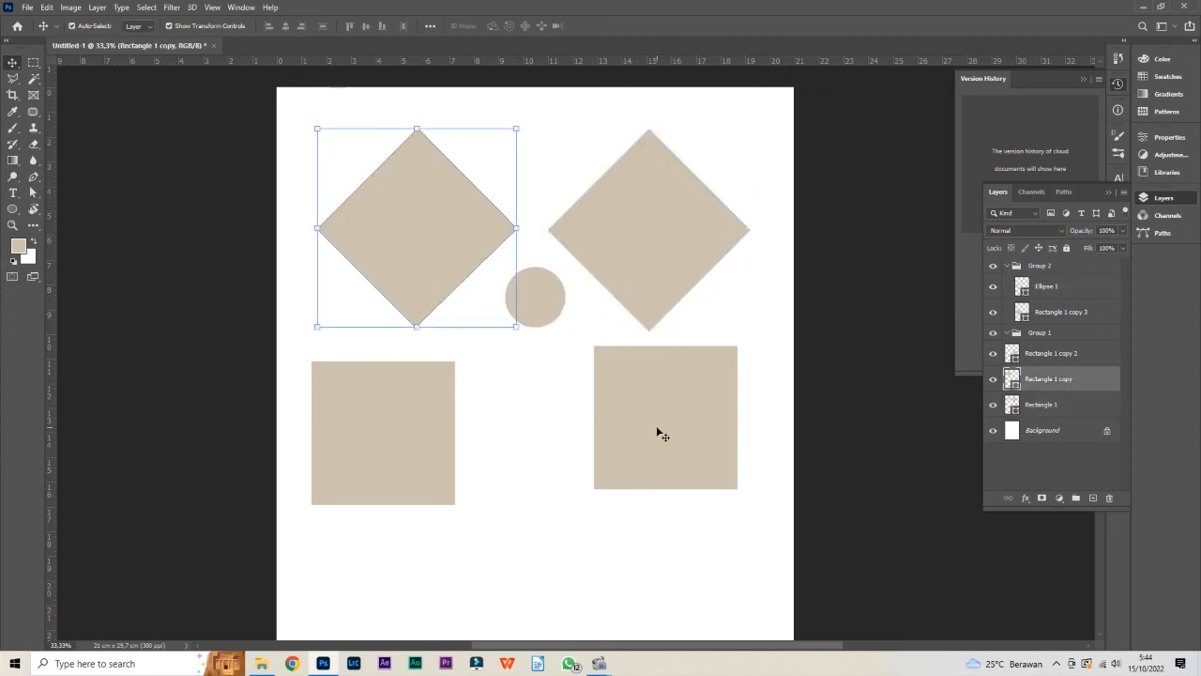
left_click(624, 422)
left_click(421, 394)
left_click_drag(378, 397, 406, 390)
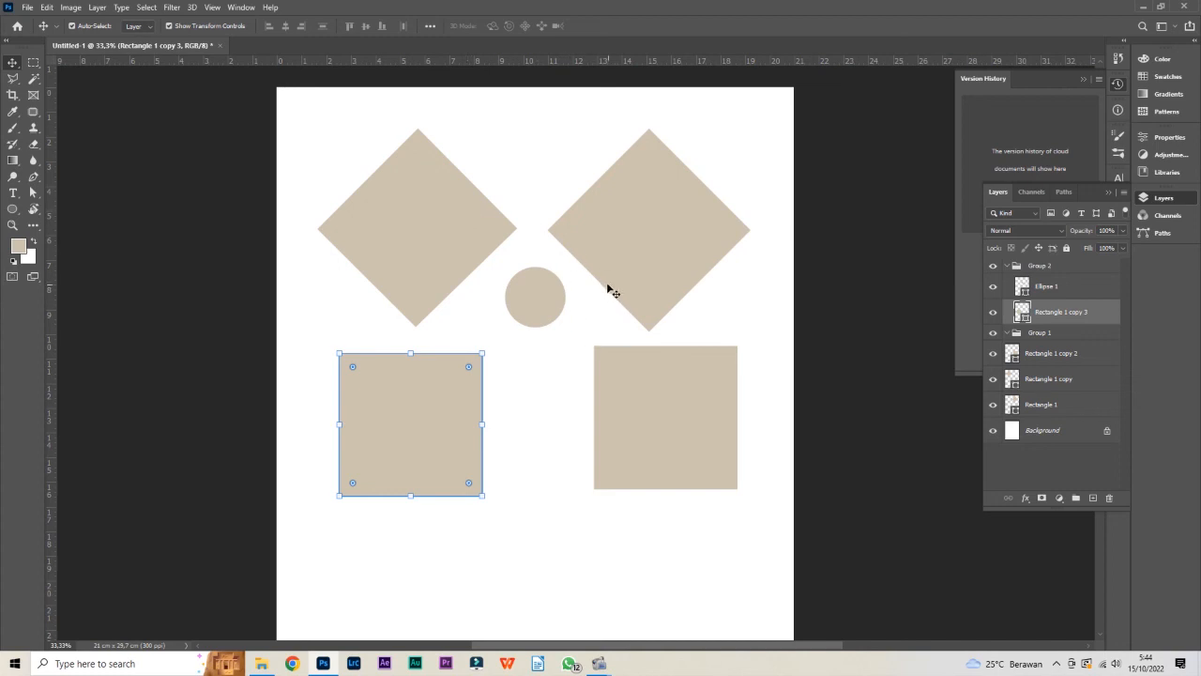
Try selecting the left diamond alone, box-selecting all five shapes, and box-selecting only the two squares, clearing each selection
left_click(448, 234)
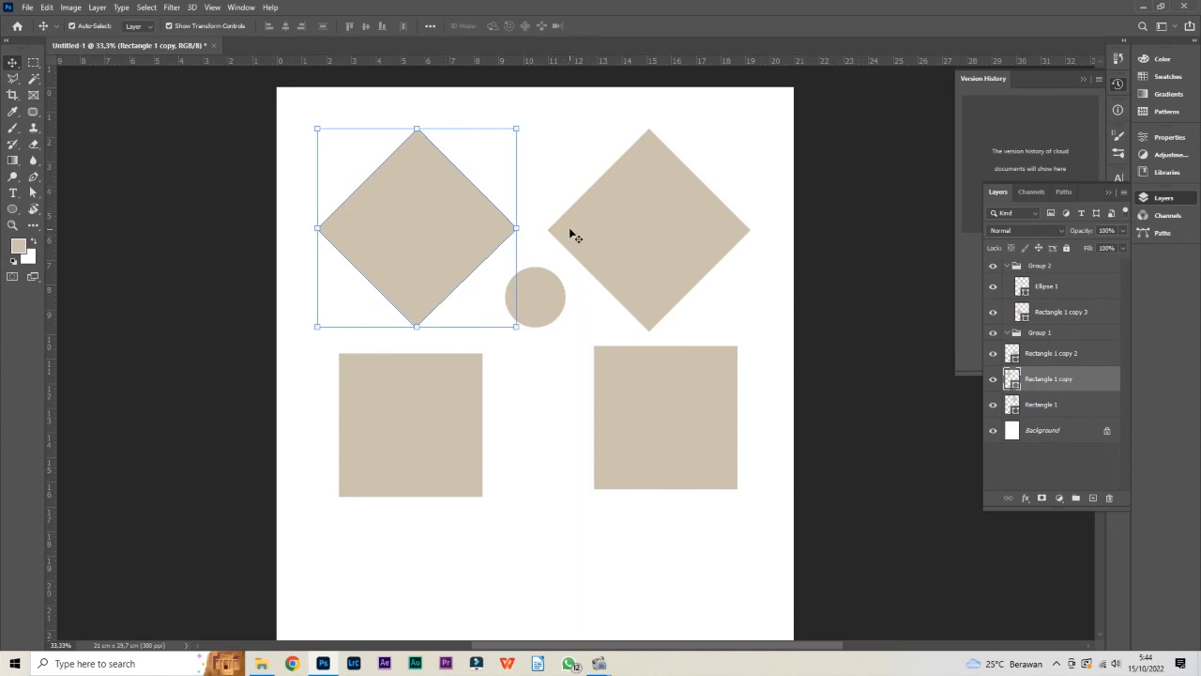
left_click(558, 168)
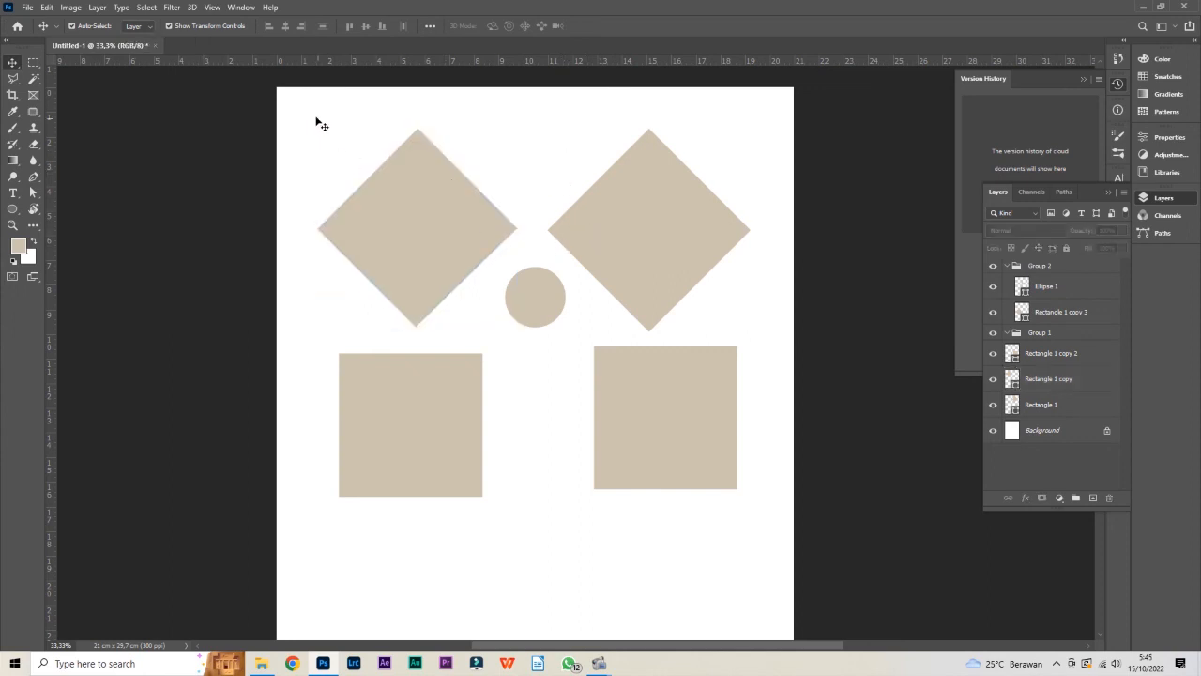
left_click_drag(302, 132, 767, 532)
left_click(722, 542)
left_click_drag(284, 391, 760, 458)
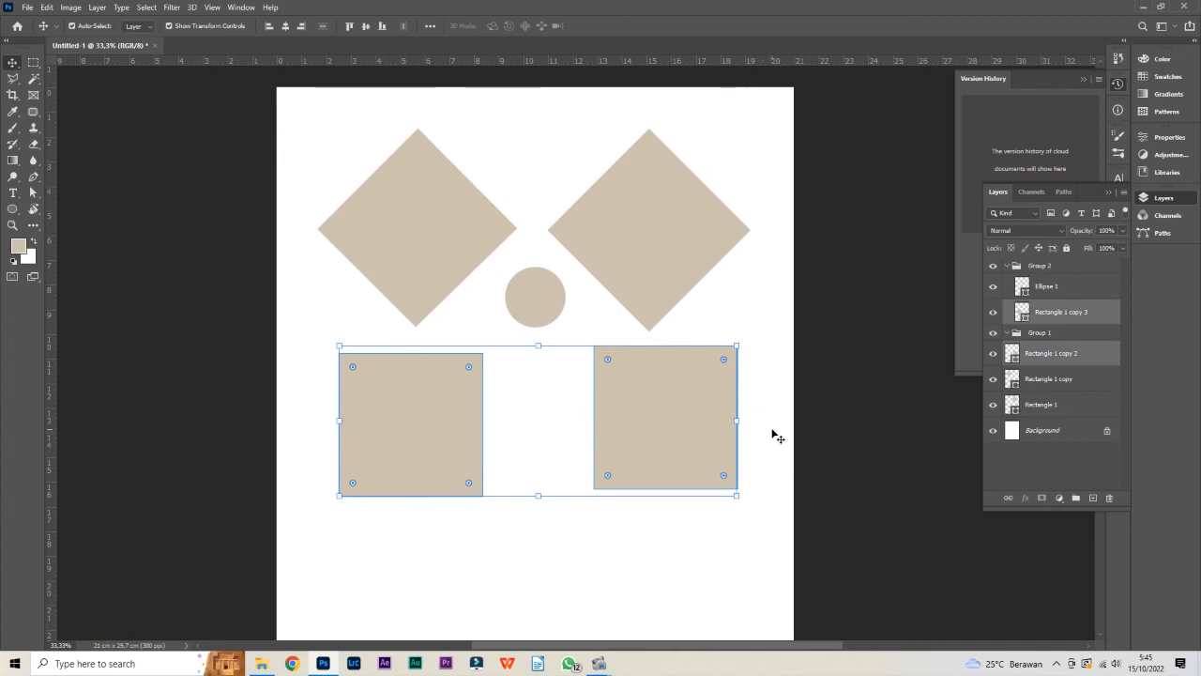
left_click(775, 436)
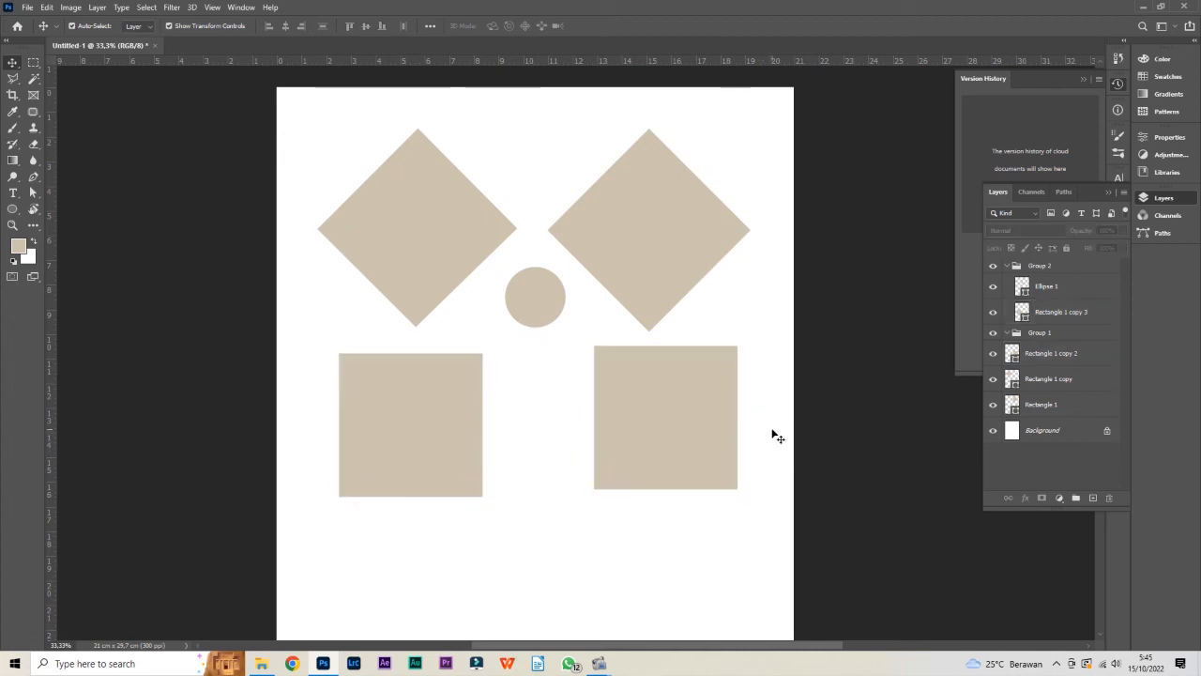